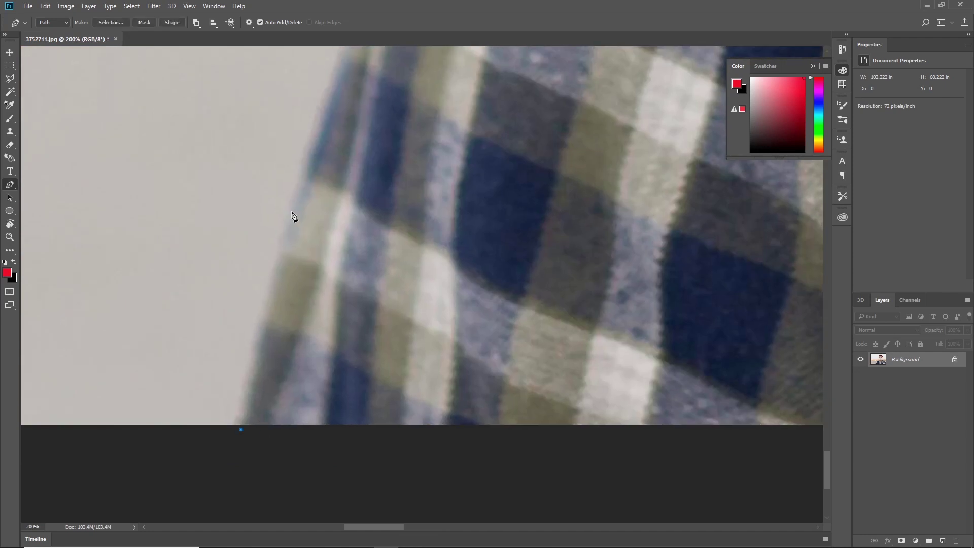
Trace the outer edge of the plaid shirt's left-hand sleeve with the Pen tool, from the photo's lower edge up to the shoulder curve.
{"action": "left_click_drag", "start_coordinate": [268, 414], "coordinate": [287, 337]}
{"action": "left_click_drag", "start_coordinate": [327, 241], "coordinate": [289, 393]}
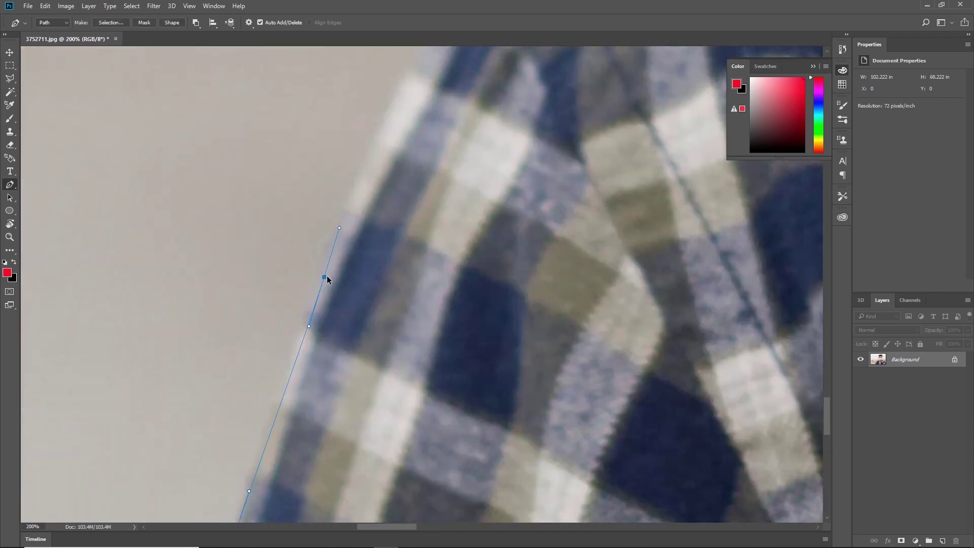
{"action": "left_click_drag", "start_coordinate": [336, 231], "coordinate": [362, 164]}
{"action": "left_click_drag", "start_coordinate": [362, 164], "coordinate": [385, 149]}
{"action": "left_click_drag", "start_coordinate": [386, 148], "coordinate": [276, 337]}
{"action": "left_click", "coordinate": [354, 250]}
{"action": "left_click_drag", "start_coordinate": [435, 190], "coordinate": [445, 185]}
{"action": "left_click_drag", "start_coordinate": [446, 184], "coordinate": [169, 251]}
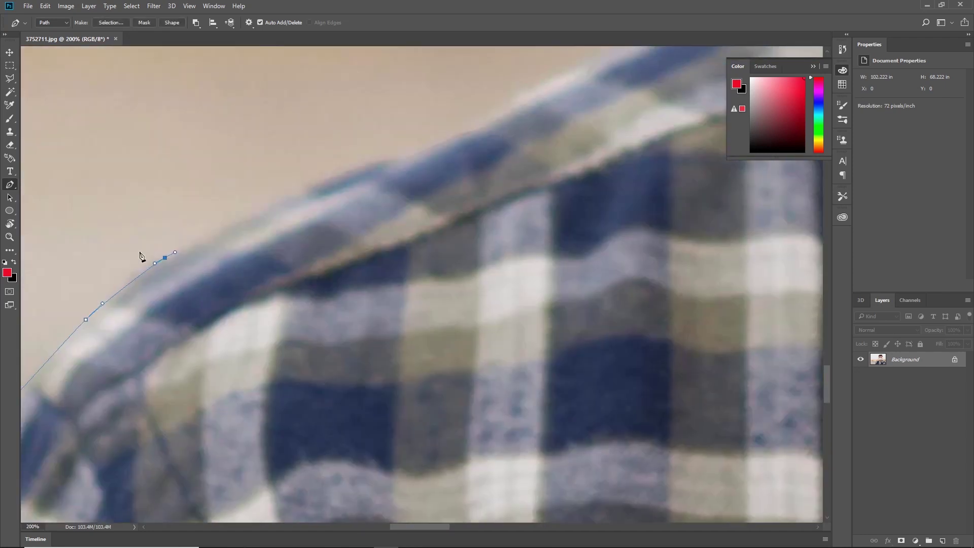
Continue the pen path along the top of the left-hand shoulder to the base of the shirt collar.
{"action": "left_click_drag", "start_coordinate": [352, 167], "coordinate": [382, 158]}
{"action": "left_click_drag", "start_coordinate": [355, 209], "coordinate": [147, 329]}
{"action": "left_click_drag", "start_coordinate": [381, 217], "coordinate": [388, 212]}
{"action": "left_click_drag", "start_coordinate": [388, 212], "coordinate": [213, 250]}
{"action": "left_click_drag", "start_coordinate": [351, 191], "coordinate": [377, 179]}
{"action": "left_click_drag", "start_coordinate": [376, 179], "coordinate": [232, 277]}
{"action": "left_click_drag", "start_coordinate": [369, 201], "coordinate": [400, 189]}
{"action": "left_click_drag", "start_coordinate": [400, 189], "coordinate": [232, 267]}
{"action": "left_click_drag", "start_coordinate": [304, 237], "coordinate": [248, 268]}
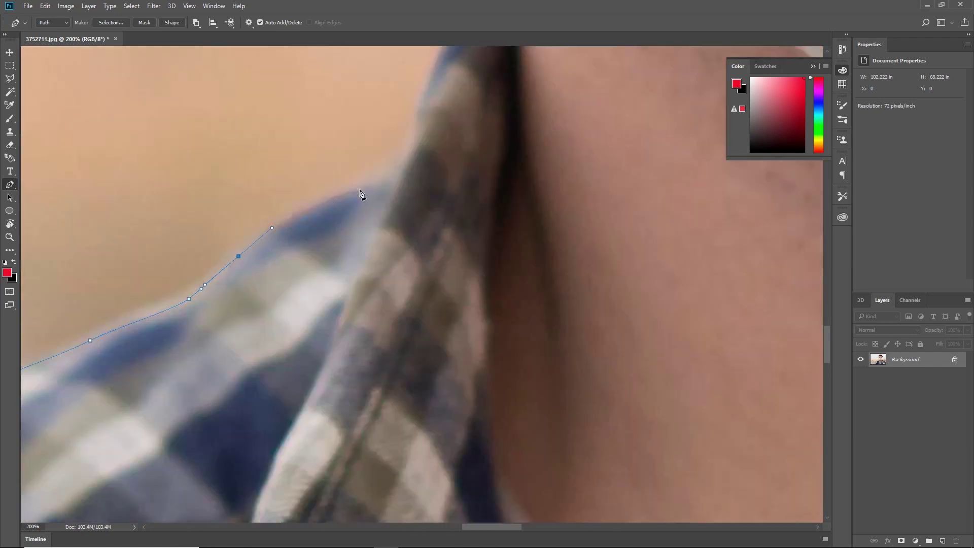
Continue the path up the outer edge of the left-hand collar and onto the side of the neck.
{"action": "left_click_drag", "start_coordinate": [368, 184], "coordinate": [395, 173]}
{"action": "left_click_drag", "start_coordinate": [395, 173], "coordinate": [273, 261]}
{"action": "left_click", "coordinate": [284, 239]}
{"action": "left_click_drag", "start_coordinate": [308, 170], "coordinate": [251, 334]}
{"action": "left_click_drag", "start_coordinate": [362, 70], "coordinate": [393, 229]}
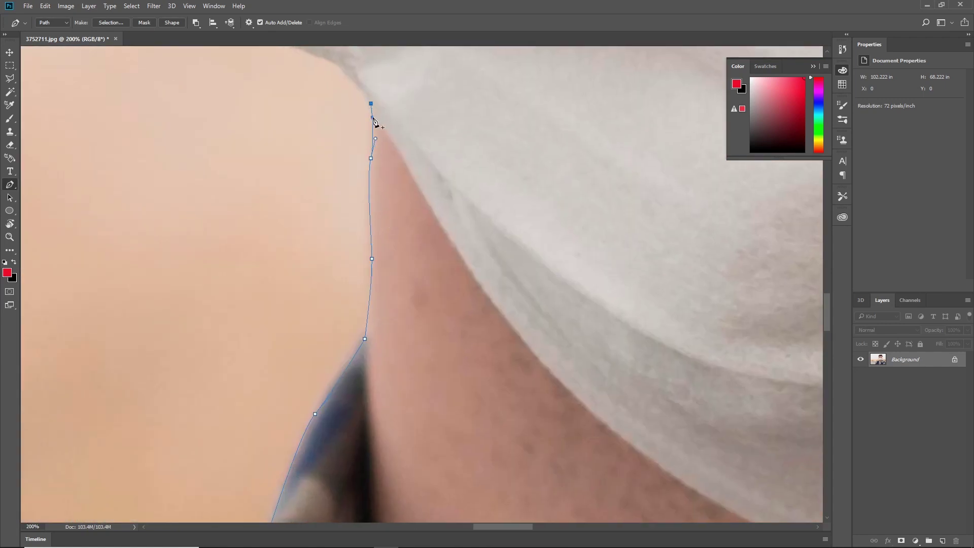
Undo the last path anchors on the neck and retrace its edge up to the underside of the face mask.
{"action": "scroll", "coordinate": [376, 119], "scroll_direction": "down", "scroll_amount": 1}
{"action": "key", "text": "ctrl+alt+z"}
{"action": "key", "text": "ctrl+alt+z"}
{"action": "key", "text": "ctrl+alt+z"}
{"action": "scroll", "coordinate": [411, 229], "scroll_direction": "up", "scroll_amount": 1}
{"action": "left_click_drag", "start_coordinate": [387, 292], "coordinate": [389, 274]}
{"action": "left_click", "coordinate": [387, 178]}
{"action": "left_click_drag", "start_coordinate": [387, 174], "coordinate": [387, 284]}
{"action": "scroll", "coordinate": [340, 216], "scroll_direction": "up", "scroll_amount": 1}
{"action": "left_click_drag", "start_coordinate": [379, 249], "coordinate": [362, 238]}
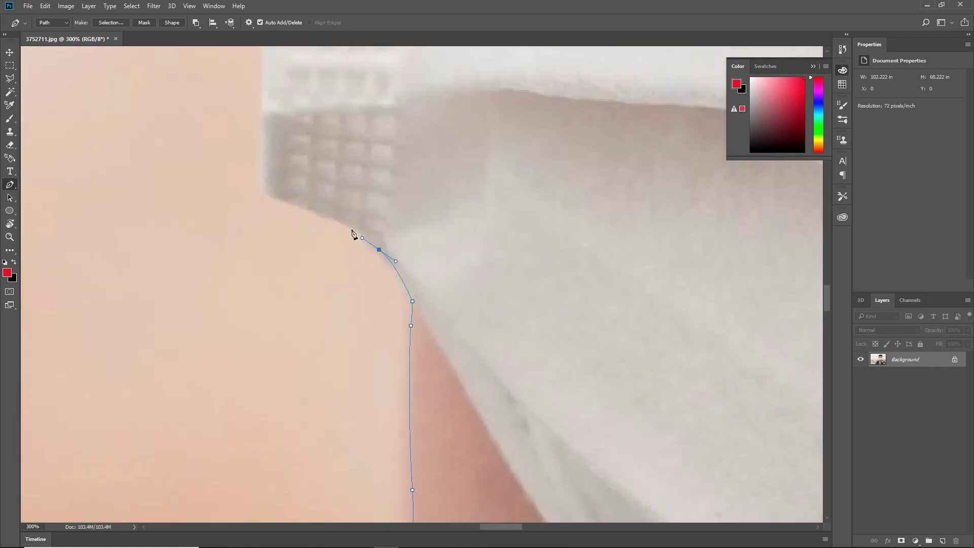
Trace around the mask's lower-left corner and up its side edge toward the earlobe.
{"action": "left_click", "coordinate": [283, 201]}
{"action": "left_click_drag", "start_coordinate": [261, 171], "coordinate": [260, 144]}
{"action": "left_click_drag", "start_coordinate": [257, 186], "coordinate": [220, 393]}
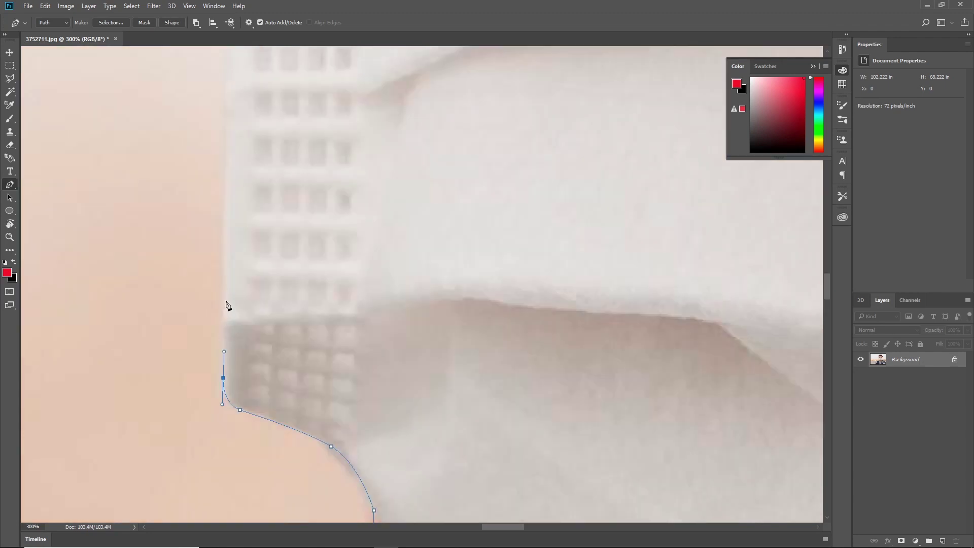
{"action": "left_click_drag", "start_coordinate": [227, 304], "coordinate": [226, 298]}
{"action": "left_click_drag", "start_coordinate": [233, 122], "coordinate": [210, 295]}
{"action": "left_click_drag", "start_coordinate": [203, 300], "coordinate": [204, 296]}
Trace the outer contour of the left-hand ear from the lobe up toward its rounded tip.
{"action": "scroll", "coordinate": [205, 152], "scroll_direction": "up", "scroll_amount": 6}
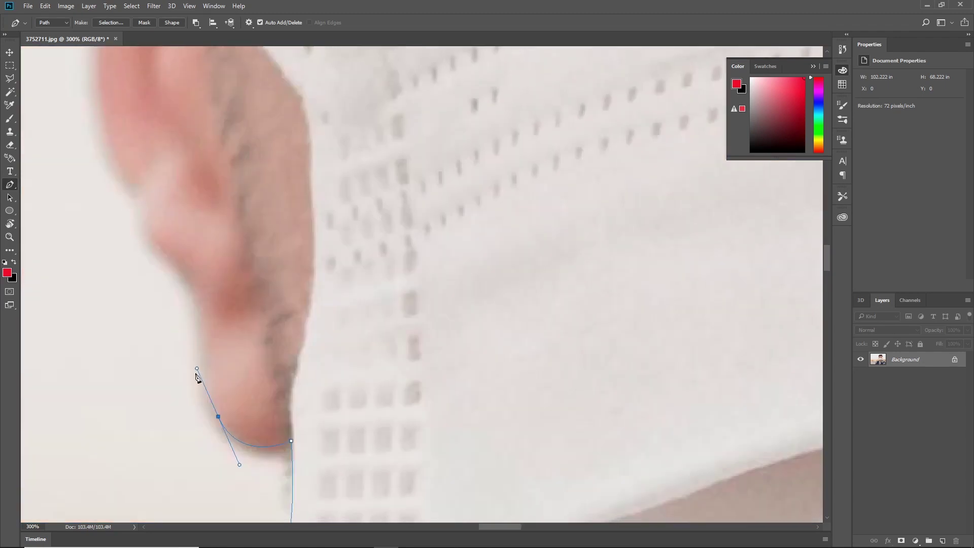
{"action": "left_click_drag", "start_coordinate": [196, 300], "coordinate": [215, 364]}
{"action": "left_click_drag", "start_coordinate": [152, 278], "coordinate": [152, 224]}
{"action": "left_click_drag", "start_coordinate": [157, 190], "coordinate": [160, 414]}
{"action": "left_click_drag", "start_coordinate": [156, 345], "coordinate": [158, 325]}
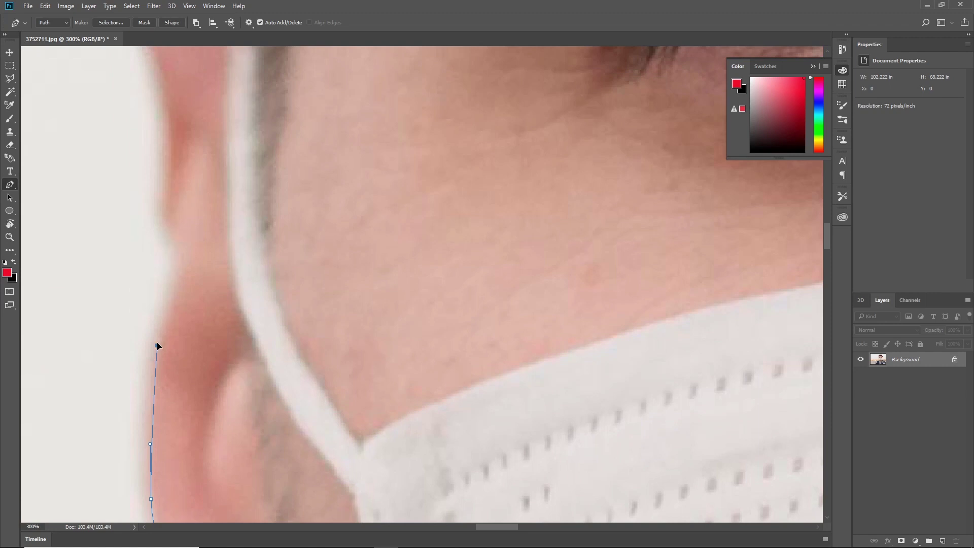
{"action": "left_click_drag", "start_coordinate": [172, 255], "coordinate": [168, 238]}
{"action": "left_click_drag", "start_coordinate": [160, 289], "coordinate": [166, 268]}
{"action": "left_click_drag", "start_coordinate": [167, 244], "coordinate": [162, 336]}
{"action": "left_click_drag", "start_coordinate": [156, 271], "coordinate": [148, 243]}
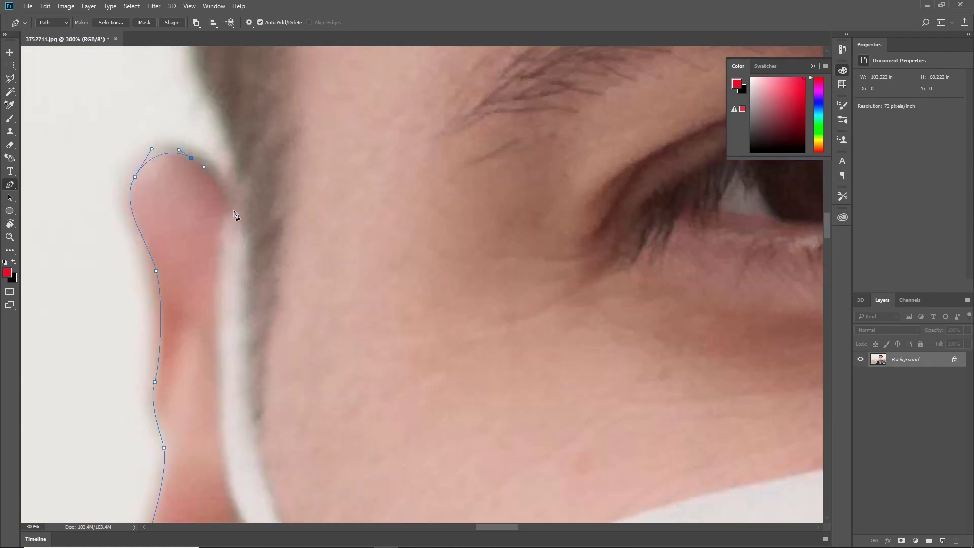
Extend the path from the ear loosely around the outside of the hair, over the head to its opposite side.
{"action": "scroll", "coordinate": [235, 215], "scroll_direction": "down", "scroll_amount": 1}
{"action": "scroll", "coordinate": [304, 255], "scroll_direction": "up", "scroll_amount": 10}
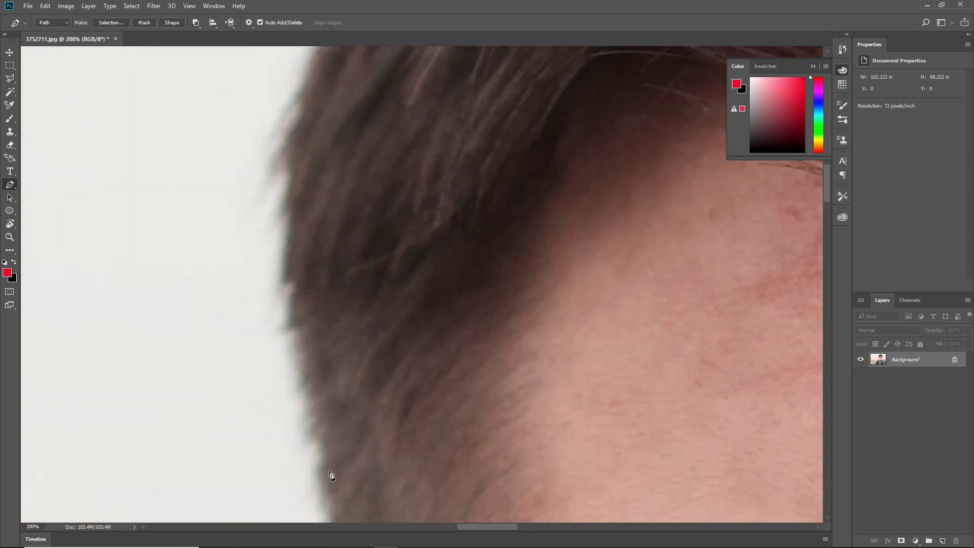
{"action": "scroll", "coordinate": [426, 294], "scroll_direction": "down", "scroll_amount": 3}
{"action": "scroll", "coordinate": [432, 417], "scroll_direction": "up", "scroll_amount": 1}
{"action": "left_click", "coordinate": [430, 399]}
{"action": "left_click", "coordinate": [391, 352]}
{"action": "scroll", "coordinate": [362, 333], "scroll_direction": "down", "scroll_amount": 2}
{"action": "left_click_drag", "start_coordinate": [416, 243], "coordinate": [431, 218]}
{"action": "left_click_drag", "start_coordinate": [483, 178], "coordinate": [271, 198]}
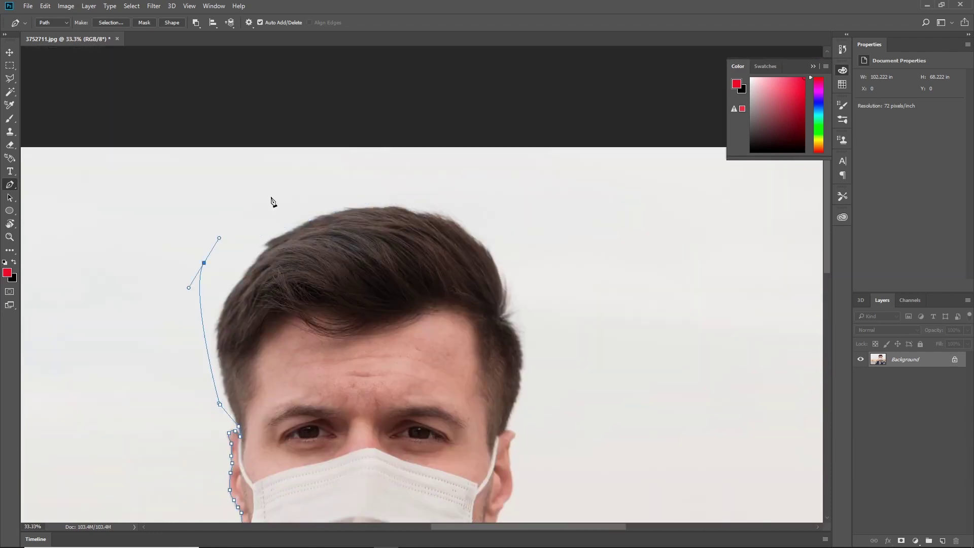
{"action": "left_click", "coordinate": [534, 243]}
{"action": "left_click", "coordinate": [502, 217]}
Bring the path back to the head on the right-hand side and trace the upper outer edge of that ear.
{"action": "scroll", "coordinate": [494, 235], "scroll_direction": "up", "scroll_amount": 2}
{"action": "left_click", "coordinate": [387, 272]}
{"action": "scroll", "coordinate": [437, 287], "scroll_direction": "up", "scroll_amount": 1}
{"action": "left_click_drag", "start_coordinate": [382, 260], "coordinate": [379, 299]}
{"action": "left_click_drag", "start_coordinate": [359, 324], "coordinate": [361, 229]}
{"action": "left_click_drag", "start_coordinate": [358, 278], "coordinate": [357, 288]}
{"action": "left_click_drag", "start_coordinate": [372, 342], "coordinate": [361, 237]}
{"action": "left_click_drag", "start_coordinate": [357, 253], "coordinate": [357, 260]}
{"action": "left_click_drag", "start_coordinate": [373, 334], "coordinate": [365, 225]}
Trace the lower part of the right-hand ear and around its lobe to the jaw.
{"action": "left_click", "coordinate": [313, 352]}
{"action": "left_click_drag", "start_coordinate": [320, 370], "coordinate": [331, 268]}
{"action": "left_click_drag", "start_coordinate": [318, 281], "coordinate": [297, 304]}
{"action": "left_click_drag", "start_coordinate": [298, 351], "coordinate": [324, 235]}
{"action": "left_click_drag", "start_coordinate": [309, 241], "coordinate": [305, 256]}
{"action": "left_click", "coordinate": [226, 292]}
{"action": "scroll", "coordinate": [409, 276], "scroll_direction": "down", "scroll_amount": 1}
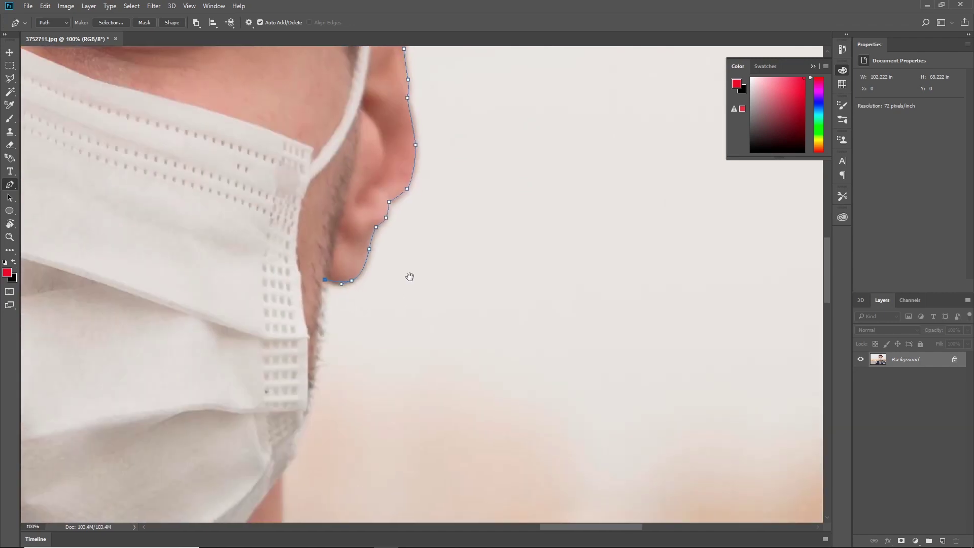
Continue the path down the right-hand jaw and mask edge and along the side of the neck.
{"action": "scroll", "coordinate": [355, 325], "scroll_direction": "up", "scroll_amount": 1}
{"action": "left_click", "coordinate": [364, 350]}
{"action": "key", "text": "ctrl+z"}
{"action": "left_click_drag", "start_coordinate": [367, 345], "coordinate": [394, 286]}
{"action": "left_click_drag", "start_coordinate": [400, 185], "coordinate": [398, 234]}
{"action": "left_click_drag", "start_coordinate": [394, 330], "coordinate": [408, 259]}
{"action": "left_click_drag", "start_coordinate": [478, 269], "coordinate": [483, 211]}
{"action": "left_click_drag", "start_coordinate": [423, 249], "coordinate": [411, 290]}
{"action": "left_click_drag", "start_coordinate": [394, 318], "coordinate": [395, 332]}
{"action": "left_click_drag", "start_coordinate": [411, 294], "coordinate": [406, 303]}
{"action": "left_click_drag", "start_coordinate": [394, 320], "coordinate": [386, 331]}
Trace the outer edge of the right-hand shirt collar down to where it meets the shoulder.
{"action": "left_click_drag", "start_coordinate": [448, 341], "coordinate": [428, 201]}
{"action": "left_click", "coordinate": [397, 327]}
{"action": "left_click_drag", "start_coordinate": [427, 248], "coordinate": [437, 270]}
{"action": "left_click", "coordinate": [484, 387]}
{"action": "left_click_drag", "start_coordinate": [510, 402], "coordinate": [371, 227]}
Trace the top edge of the right-hand shoulder outward from the collar with curved anchors.
{"action": "left_click_drag", "start_coordinate": [453, 235], "coordinate": [473, 236]}
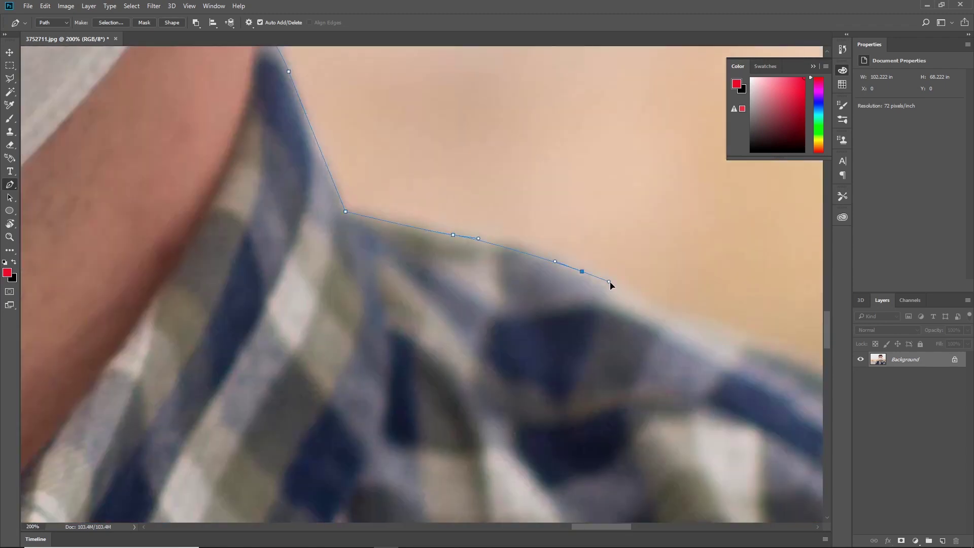
{"action": "left_click_drag", "start_coordinate": [610, 282], "coordinate": [619, 286]}
{"action": "left_click_drag", "start_coordinate": [618, 286], "coordinate": [394, 131]}
{"action": "left_click_drag", "start_coordinate": [516, 179], "coordinate": [326, 152]}
{"action": "left_click_drag", "start_coordinate": [314, 151], "coordinate": [279, 137]}
{"action": "left_click_drag", "start_coordinate": [528, 228], "coordinate": [409, 200]}
{"action": "left_click_drag", "start_coordinate": [533, 251], "coordinate": [590, 278]}
{"action": "left_click_drag", "start_coordinate": [590, 278], "coordinate": [293, 71]}
Carry the path around the outer curve of the right-hand shoulder to the start of the sleeve.
{"action": "key", "text": "ctrl+minus"}
{"action": "left_click_drag", "start_coordinate": [533, 218], "coordinate": [394, 183]}
{"action": "left_click_drag", "start_coordinate": [387, 200], "coordinate": [408, 207]}
{"action": "left_click_drag", "start_coordinate": [467, 202], "coordinate": [448, 171]}
{"action": "left_click_drag", "start_coordinate": [455, 207], "coordinate": [480, 223]}
{"action": "left_click_drag", "start_coordinate": [546, 264], "coordinate": [562, 277]}
{"action": "left_click_drag", "start_coordinate": [565, 272], "coordinate": [452, 199]}
Trace the outer edge of the right-hand sleeve downward with curved anchors.
{"action": "key", "text": "ctrl+plus"}
{"action": "key", "text": "ctrl+minus"}
{"action": "left_click_drag", "start_coordinate": [603, 308], "coordinate": [507, 193]}
{"action": "key", "text": "ctrl+plus"}
{"action": "left_click_drag", "start_coordinate": [545, 304], "coordinate": [560, 347]}
{"action": "left_click_drag", "start_coordinate": [653, 368], "coordinate": [605, 233]}
{"action": "left_click_drag", "start_coordinate": [572, 368], "coordinate": [581, 390]}
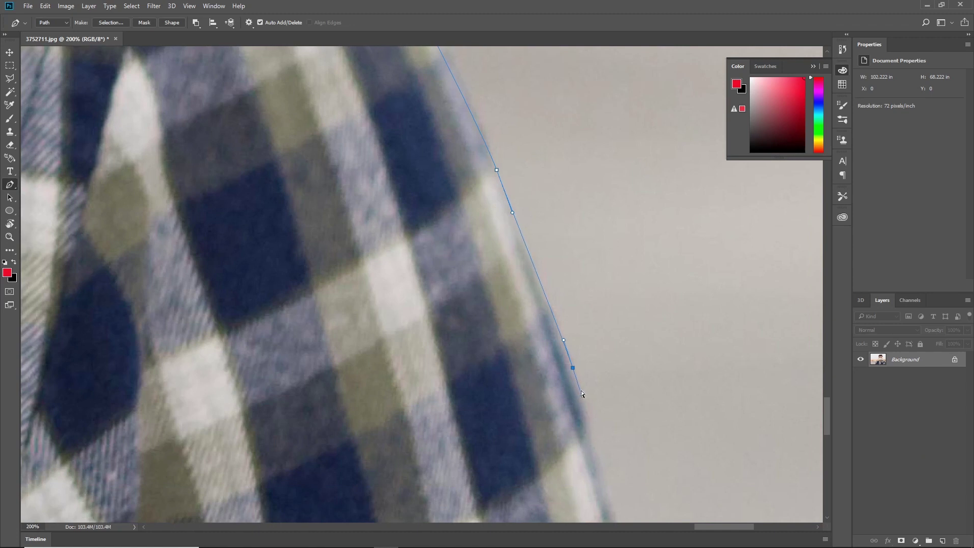
Finish the sleeve edge past the photo's lower border and close the path beneath the image at its starting anchor.
{"action": "scroll", "coordinate": [581, 393], "scroll_direction": "down", "scroll_amount": 1}
{"action": "scroll", "coordinate": [561, 297], "scroll_direction": "down", "scroll_amount": 1}
{"action": "scroll", "coordinate": [570, 433], "scroll_direction": "down", "scroll_amount": 1}
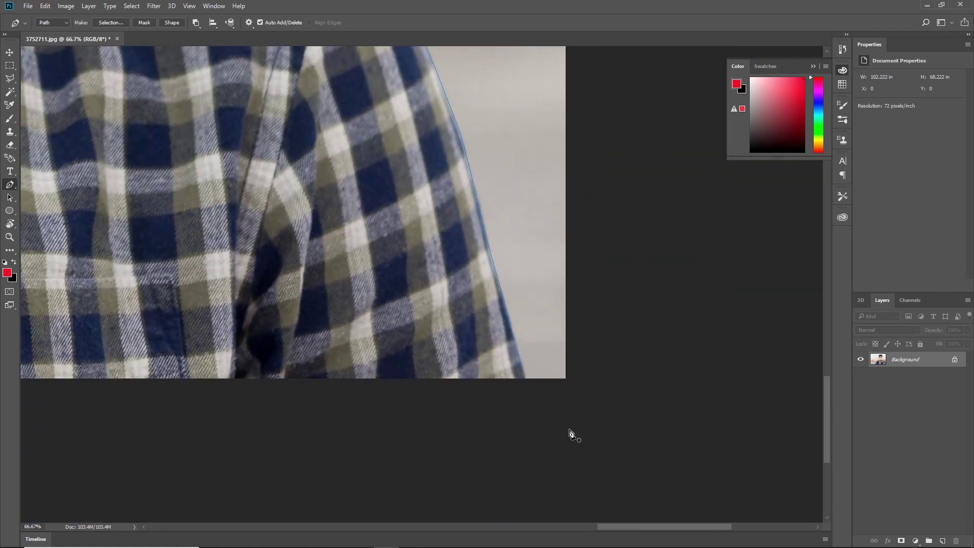
{"action": "key", "text": "ctrl+minus"}
{"action": "key", "text": "ctrl+minus"}
{"action": "left_click_drag", "start_coordinate": [21, 428], "coordinate": [625, 459]}
{"action": "left_click", "coordinate": [229, 415]}
{"action": "left_click", "coordinate": [213, 371]}
Convert the closed path into a selection and copy the man onto a new layer.
{"action": "key", "text": "ctrl+minus"}
{"action": "key", "text": "ctrl+minus"}
{"action": "right_click", "coordinate": [518, 302]}
{"action": "left_click", "coordinate": [558, 348]}
{"action": "key", "text": "Return"}
{"action": "key", "text": "ctrl+j"}
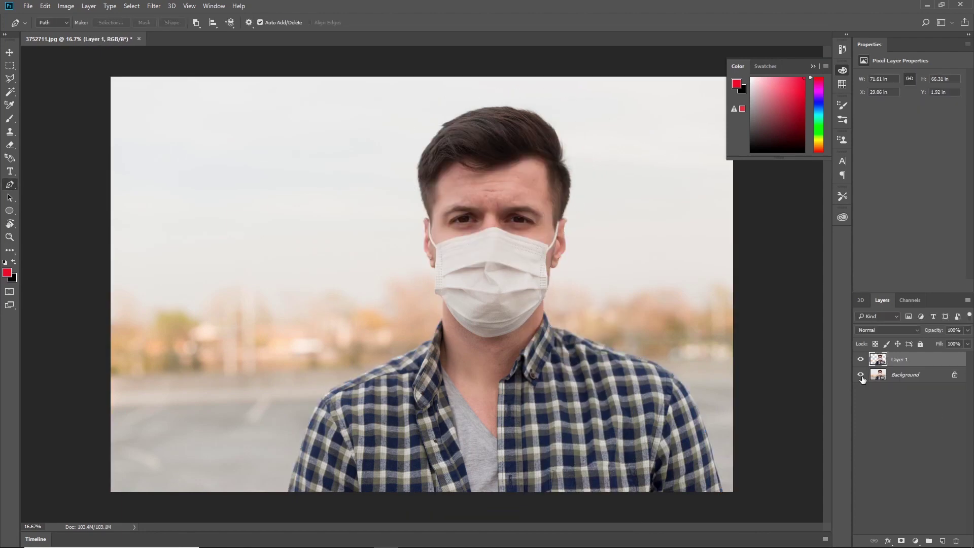
Open 24433.jpg and PngItem_3857245.png from the corona folder as separate Photoshop documents.
{"action": "key", "text": "alt+Tab"}
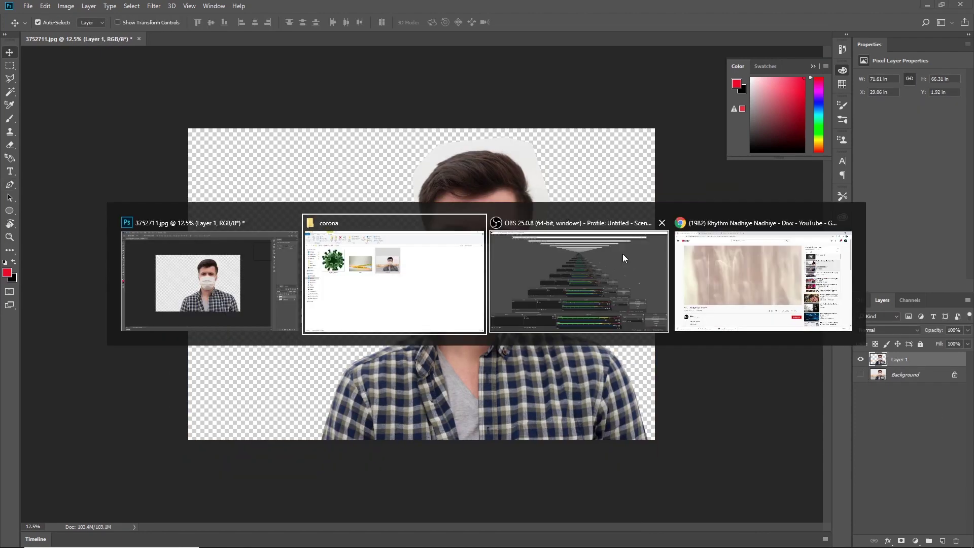
{"action": "left_click_drag", "start_coordinate": [143, 252], "coordinate": [347, 39]}
{"action": "key", "text": "alt+Tab"}
{"action": "key", "text": "alt+Tab"}
{"action": "key", "text": "alt+Tab"}
{"action": "left_click_drag", "start_coordinate": [471, 248], "coordinate": [370, 130]}
{"action": "key", "text": "Escape"}
{"action": "key", "text": "alt+Tab"}
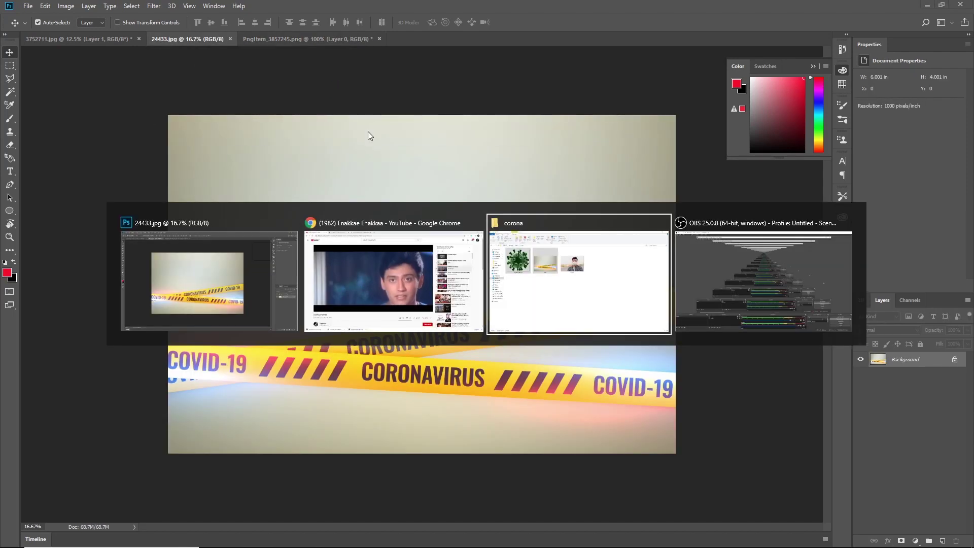
{"action": "key", "text": "alt+Tab"}
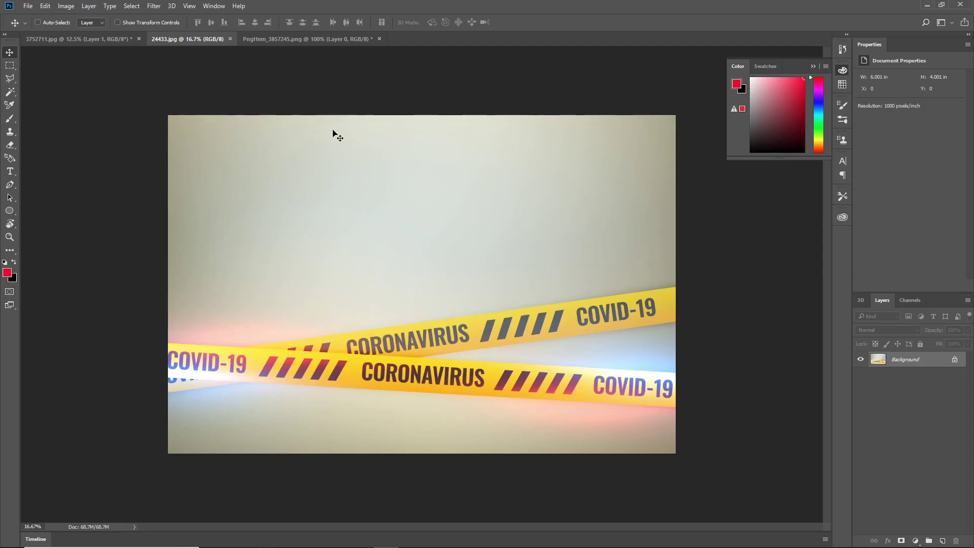
Create an 18 × 12 inch RGB document at 200 pixels/inch and copy the COVID-19 tape image from 24433.jpg into it.
{"action": "key", "text": "ctrl+n"}
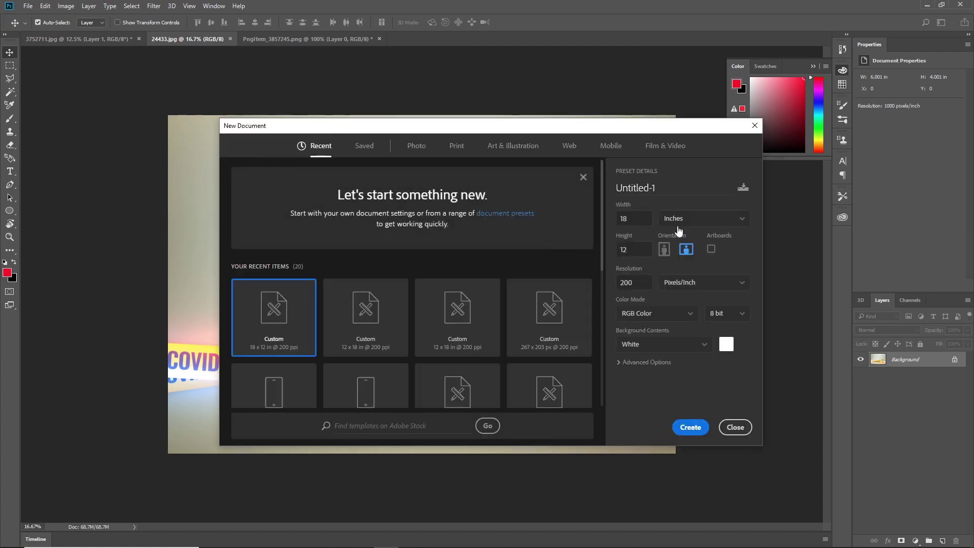
{"action": "left_click", "coordinate": [690, 427]}
{"action": "key", "text": "ctrl+shift+Tab"}
{"action": "key", "text": "ctrl+shift+Tab"}
{"action": "left_click_drag", "start_coordinate": [372, 245], "coordinate": [436, 286]}
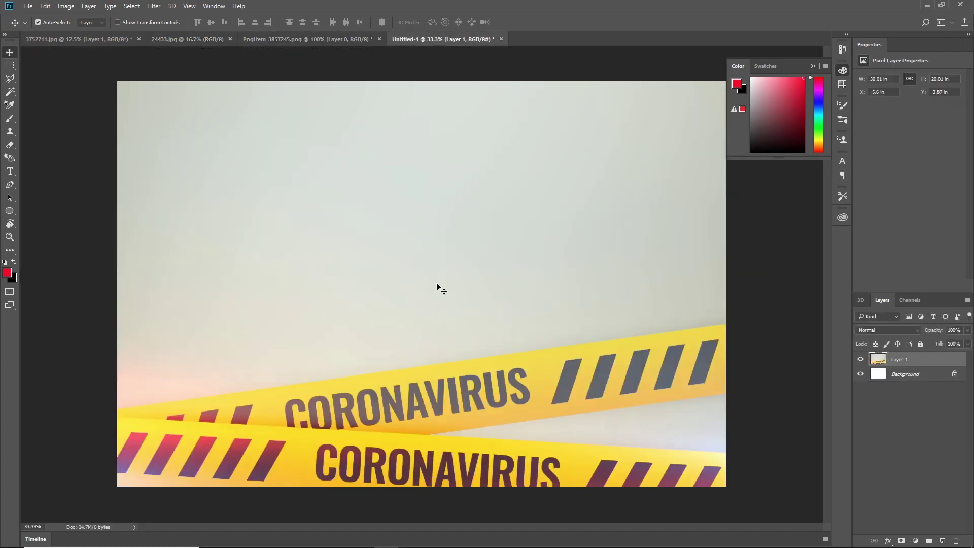
Scale the tape image layer down to about 18 × 12 inches so that it fills the canvas.
{"action": "key", "text": "ctrl+minus"}
{"action": "key", "text": "ctrl+minus"}
{"action": "key", "text": "ctrl+t"}
{"action": "left_click_drag", "start_coordinate": [681, 124], "coordinate": [602, 197]}
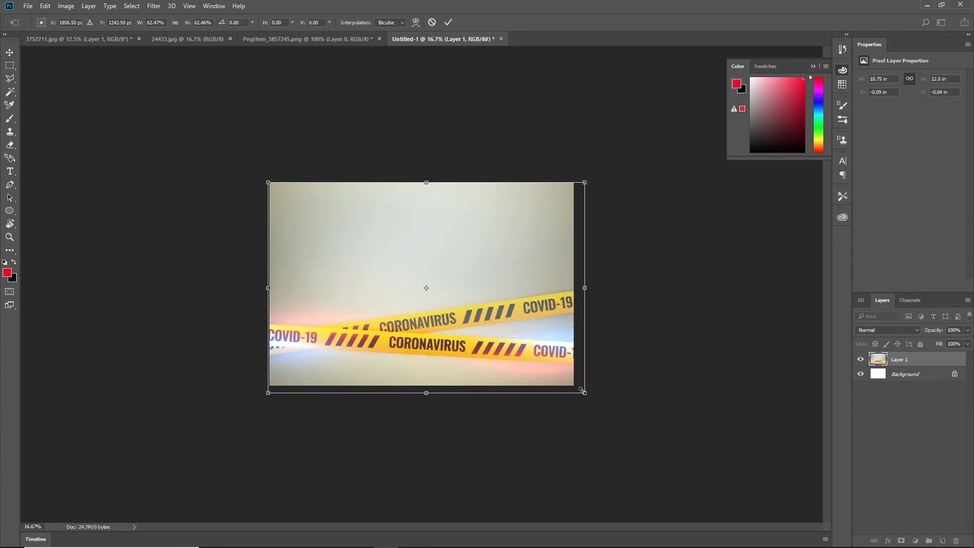
{"action": "left_click_drag", "start_coordinate": [582, 389], "coordinate": [573, 385]}
{"action": "left_click_drag", "start_coordinate": [268, 182], "coordinate": [270, 183]}
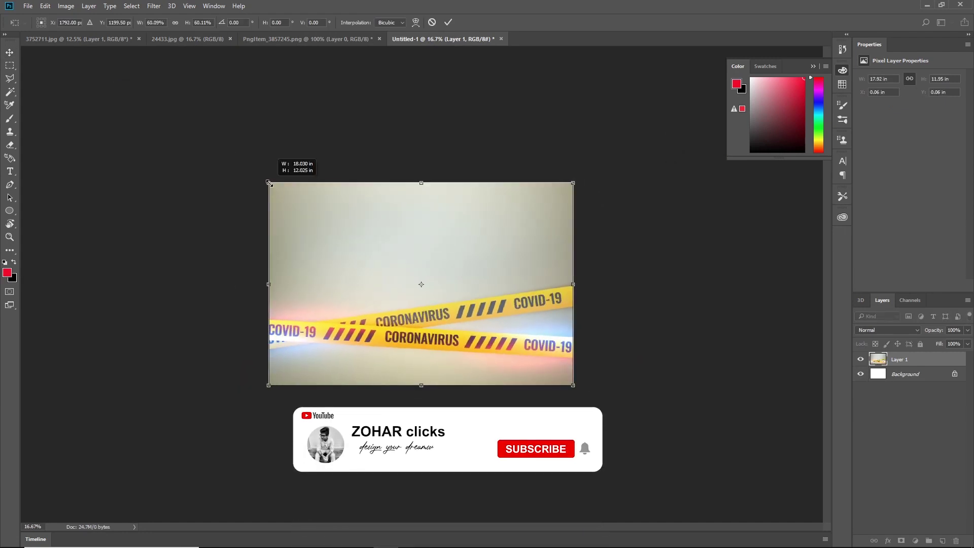
{"action": "left_click_drag", "start_coordinate": [573, 183], "coordinate": [617, 152]}
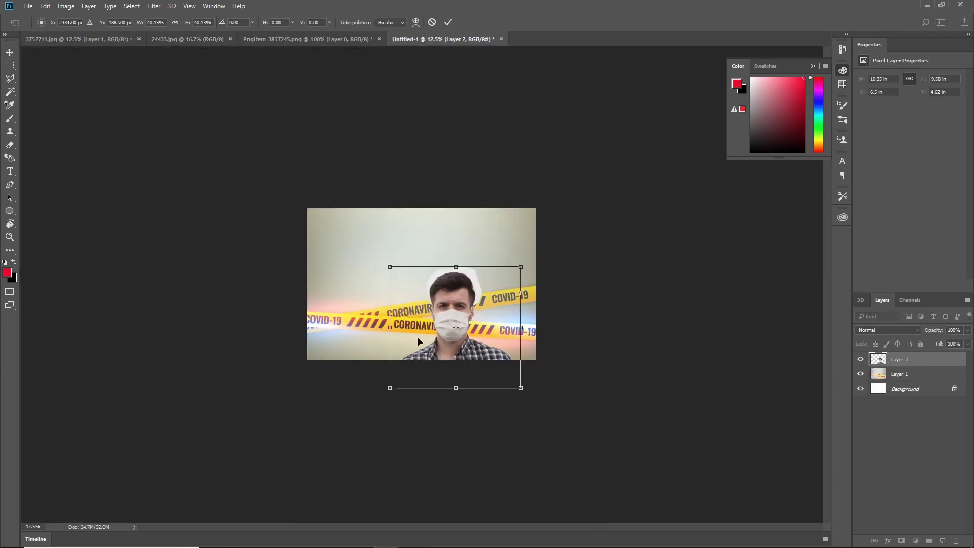
Scale the masked man's layer to about 48.6% and place him on the canvas's right side, aligned with its lower edge.
{"action": "key", "text": "ctrl+z"}
{"action": "left_click_drag", "start_coordinate": [618, 177], "coordinate": [543, 262]}
{"action": "left_click_drag", "start_coordinate": [490, 360], "coordinate": [506, 320]}
{"action": "key", "text": "ctrl+plus"}
{"action": "left_click_drag", "start_coordinate": [529, 323], "coordinate": [581, 319]}
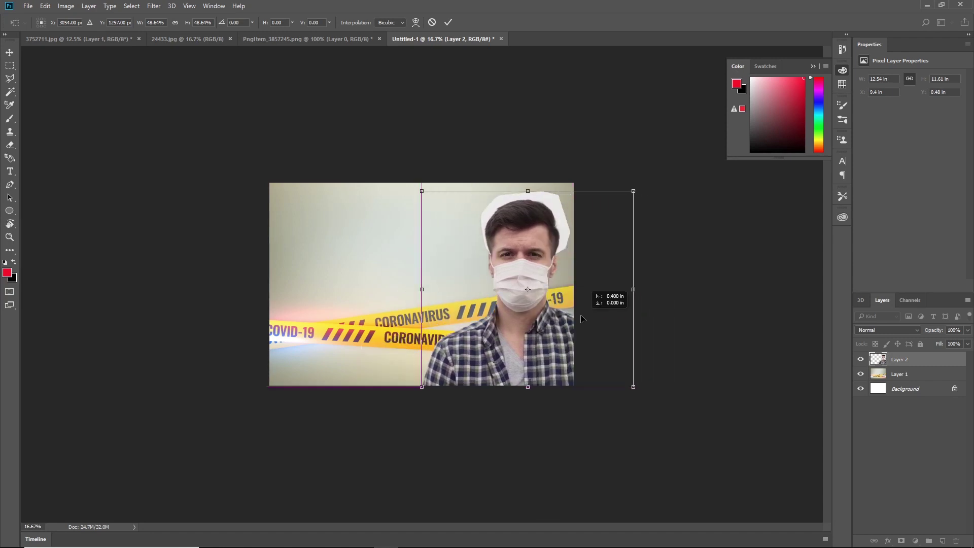
{"action": "key", "text": "Return"}
Try to remove the white area around the man's hair with a Magic Wand selection.
{"action": "key", "text": "ctrl+plus"}
{"action": "key", "text": "ctrl+plus"}
{"action": "key", "text": "ctrl+plus"}
{"action": "left_click_drag", "start_coordinate": [502, 302], "coordinate": [265, 394]}
{"action": "key", "text": "ctrl+plus"}
{"action": "key", "text": "w"}
{"action": "left_click", "coordinate": [405, 127]}
{"action": "key", "text": "Delete"}
{"action": "key", "text": "ctrl+d"}
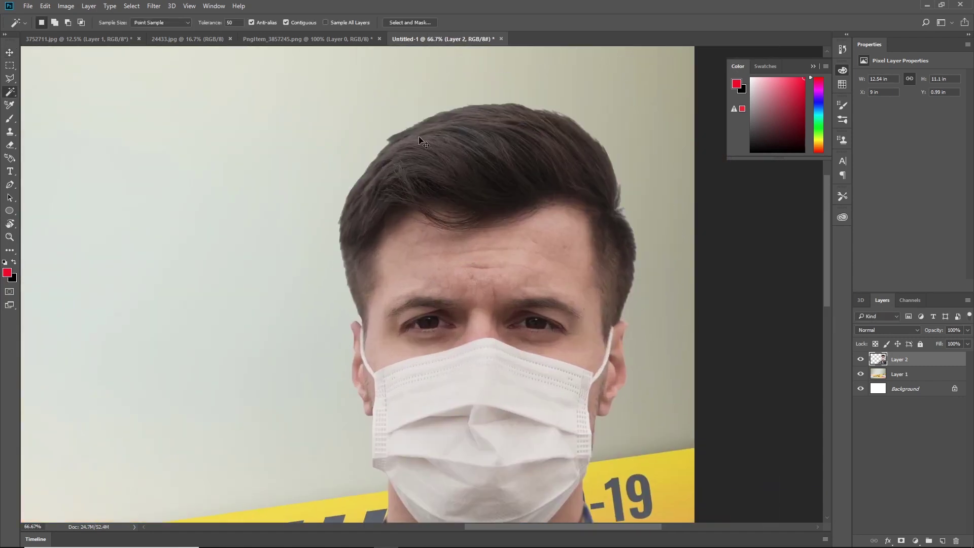
Undo the Magic Wand removal of the white area around the hair.
{"action": "key", "text": "ctrl+plus"}
{"action": "key", "text": "ctrl+plus"}
{"action": "left_click_drag", "start_coordinate": [204, 64], "coordinate": [320, 179]}
{"action": "key", "text": "e"}
{"action": "key", "text": "ctrl+alt+z"}
{"action": "key", "text": "ctrl+alt+z"}
{"action": "key", "text": "ctrl+alt+z"}
Erase the white fringe along the left side of the man's hair with a small eraser brush.
{"action": "key", "text": "bracketleft"}
{"action": "key", "text": "bracketleft"}
{"action": "key", "text": "bracketleft"}
{"action": "key", "text": "bracketleft"}
{"action": "key", "text": "bracketleft"}
{"action": "key", "text": "bracketleft"}
{"action": "key", "text": "bracketleft"}
{"action": "key", "text": "bracketleft"}
{"action": "key", "text": "bracketleft"}
{"action": "key", "text": "bracketleft"}
{"action": "key", "text": "bracketleft"}
{"action": "key", "text": "bracketleft"}
{"action": "key", "text": "bracketleft"}
{"action": "key", "text": "bracketleft"}
{"action": "mouse_move", "coordinate": [278, 433]}
{"action": "left_mouse_down"}
{"action": "mouse_move", "coordinate": [269, 349]}
{"action": "mouse_move", "coordinate": [295, 355]}
{"action": "mouse_move", "coordinate": [268, 163]}
{"action": "left_mouse_up"}
{"action": "key", "text": "bracketright"}
{"action": "mouse_move", "coordinate": [268, 162]}
{"action": "left_mouse_down"}
{"action": "mouse_move", "coordinate": [251, 291]}
{"action": "mouse_move", "coordinate": [270, 170]}
{"action": "left_mouse_up"}
{"action": "left_click_drag", "start_coordinate": [260, 193], "coordinate": [188, 327]}
{"action": "left_click_drag", "start_coordinate": [266, 208], "coordinate": [229, 247]}
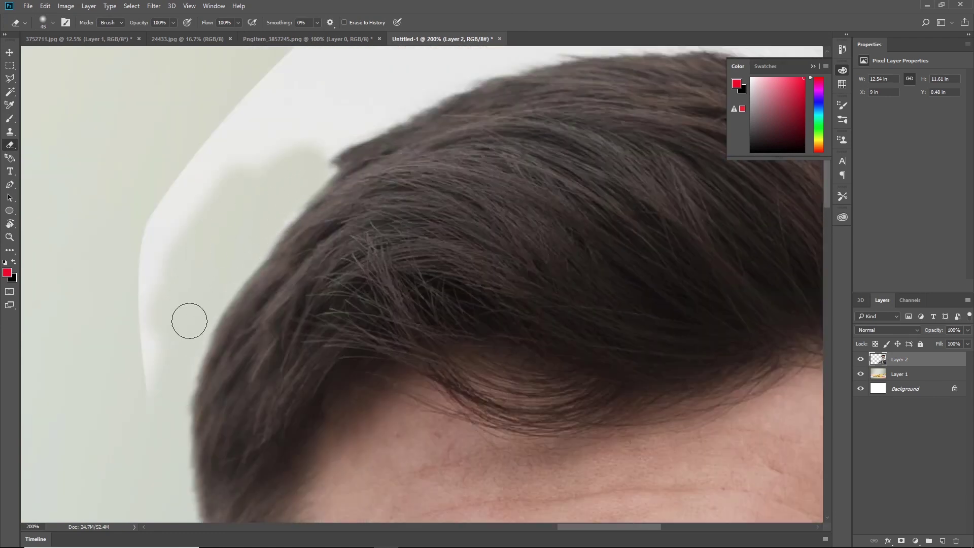
{"action": "left_click_drag", "start_coordinate": [189, 320], "coordinate": [177, 199]}
{"action": "left_click_drag", "start_coordinate": [210, 137], "coordinate": [96, 281]}
Erase the white fringe along the top of the man's hair, gradually enlarging the eraser brush.
{"action": "key", "text": "bracketright"}
{"action": "mouse_move", "coordinate": [226, 290]}
{"action": "left_mouse_down"}
{"action": "mouse_move", "coordinate": [243, 260]}
{"action": "mouse_move", "coordinate": [323, 219]}
{"action": "mouse_move", "coordinate": [429, 144]}
{"action": "mouse_move", "coordinate": [466, 132]}
{"action": "left_mouse_up"}
{"action": "key", "text": "bracketright"}
{"action": "key", "text": "bracketright"}
{"action": "mouse_move", "coordinate": [378, 147]}
{"action": "left_mouse_down"}
{"action": "mouse_move", "coordinate": [296, 147]}
{"action": "mouse_move", "coordinate": [365, 157]}
{"action": "mouse_move", "coordinate": [217, 208]}
{"action": "left_mouse_up"}
{"action": "mouse_move", "coordinate": [84, 337]}
{"action": "left_mouse_down"}
{"action": "mouse_move", "coordinate": [48, 333]}
{"action": "mouse_move", "coordinate": [238, 236]}
{"action": "mouse_move", "coordinate": [344, 205]}
{"action": "mouse_move", "coordinate": [644, 259]}
{"action": "left_mouse_up"}
{"action": "key", "text": "ctrl+z"}
{"action": "key", "text": "bracketright"}
{"action": "key", "text": "bracketright"}
{"action": "key", "text": "bracketright"}
{"action": "mouse_move", "coordinate": [602, 230]}
{"action": "left_mouse_down"}
{"action": "mouse_move", "coordinate": [574, 197]}
{"action": "mouse_move", "coordinate": [532, 228]}
{"action": "left_mouse_up"}
{"action": "left_click_drag", "start_coordinate": [532, 228], "coordinate": [411, 156]}
{"action": "mouse_move", "coordinate": [523, 215]}
{"action": "left_mouse_down"}
{"action": "mouse_move", "coordinate": [633, 313]}
{"action": "mouse_move", "coordinate": [619, 241]}
{"action": "left_mouse_up"}
{"action": "key", "text": "bracketright"}
Erase the white fringe along the right side of the man's head down to the ear.
{"action": "left_click_drag", "start_coordinate": [630, 244], "coordinate": [571, 190]}
{"action": "key", "text": "bracketright"}
{"action": "key", "text": "bracketright"}
{"action": "mouse_move", "coordinate": [626, 287]}
{"action": "left_mouse_down"}
{"action": "mouse_move", "coordinate": [642, 405]}
{"action": "mouse_move", "coordinate": [626, 239]}
{"action": "mouse_move", "coordinate": [685, 349]}
{"action": "left_mouse_up"}
{"action": "mouse_move", "coordinate": [674, 331]}
{"action": "left_mouse_down"}
{"action": "mouse_move", "coordinate": [692, 237]}
{"action": "mouse_move", "coordinate": [670, 360]}
{"action": "left_mouse_up"}
{"action": "key", "text": "bracketleft"}
{"action": "left_click_drag", "start_coordinate": [682, 365], "coordinate": [675, 399]}
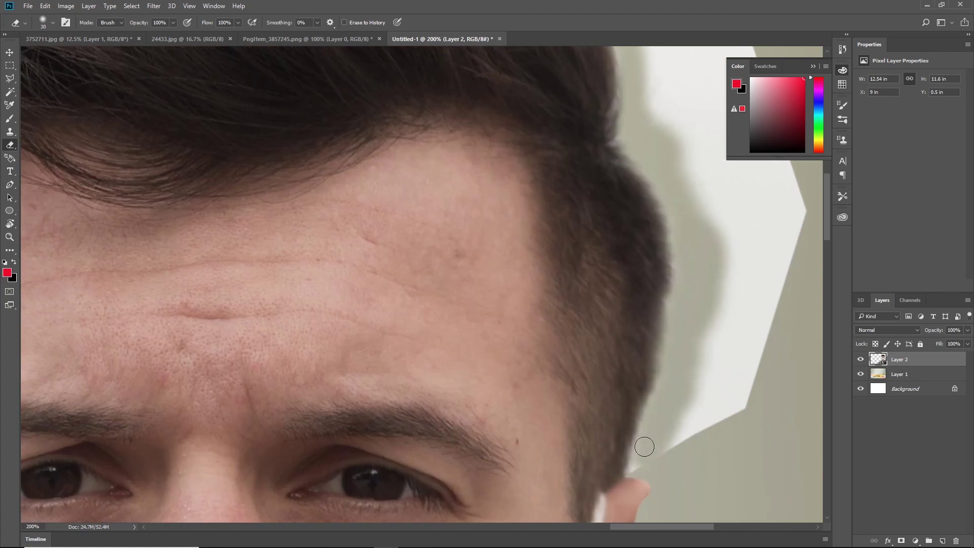
{"action": "left_click_drag", "start_coordinate": [649, 435], "coordinate": [635, 467]}
Erase the remaining white areas around the man's head with a larger eraser brush of size 90.
{"action": "key", "text": "ctrl+minus"}
{"action": "key", "text": "ctrl+minus"}
{"action": "key", "text": "ctrl+minus"}
{"action": "key", "text": "bracketright"}
{"action": "key", "text": "bracketright"}
{"action": "key", "text": "bracketright"}
{"action": "key", "text": "bracketright"}
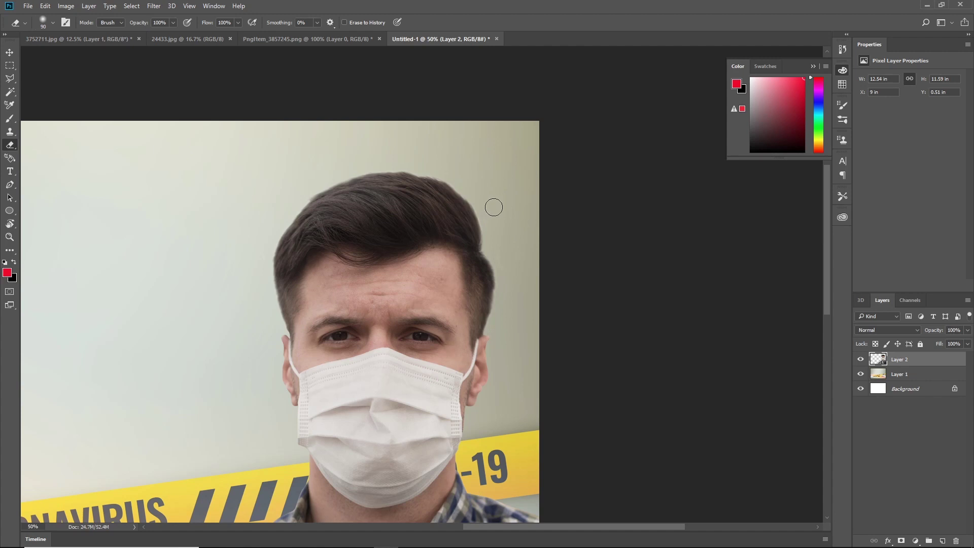
Apply a Lens Blur with radius 18 to the COVID-19 tape background layer.
{"action": "key", "text": "ctrl+minus"}
{"action": "key", "text": "v"}
{"action": "left_click", "coordinate": [155, 6]}
{"action": "mouse_move", "coordinate": [199, 121]}
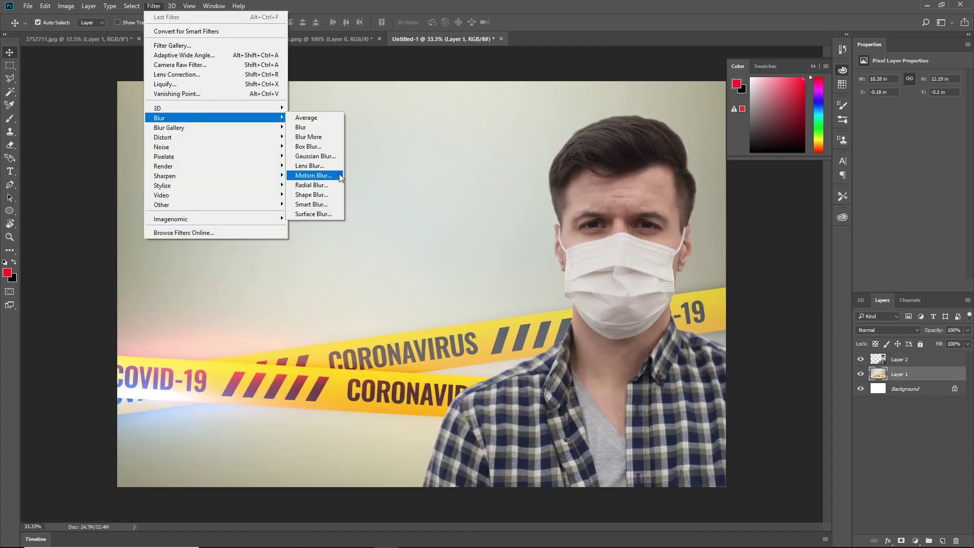
{"action": "left_click", "coordinate": [335, 175]}
{"action": "key", "text": "Escape"}
{"action": "left_click", "coordinate": [159, 7]}
{"action": "left_click", "coordinate": [317, 166]}
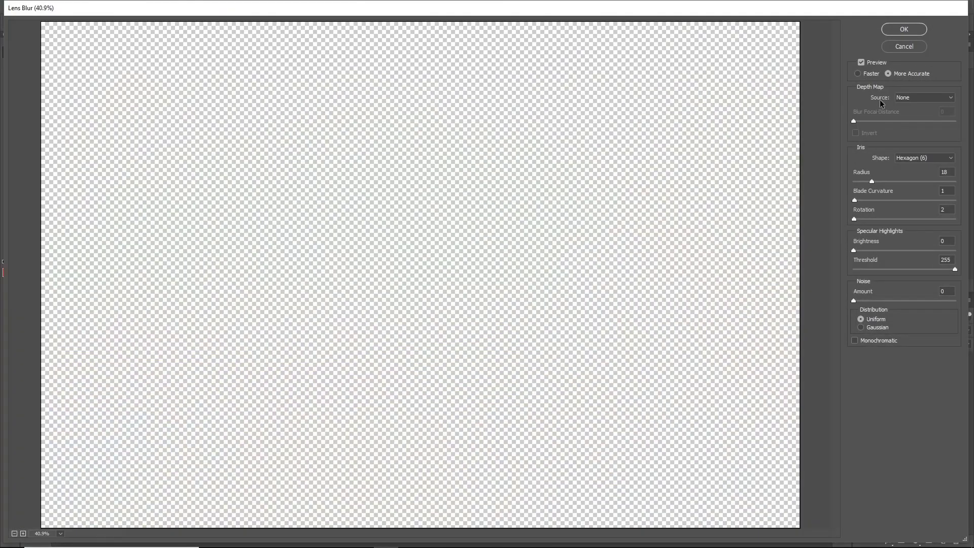
{"action": "left_click", "coordinate": [907, 28]}
{"action": "key", "text": "ctrl+minus"}
{"action": "key", "text": "ctrl+plus"}
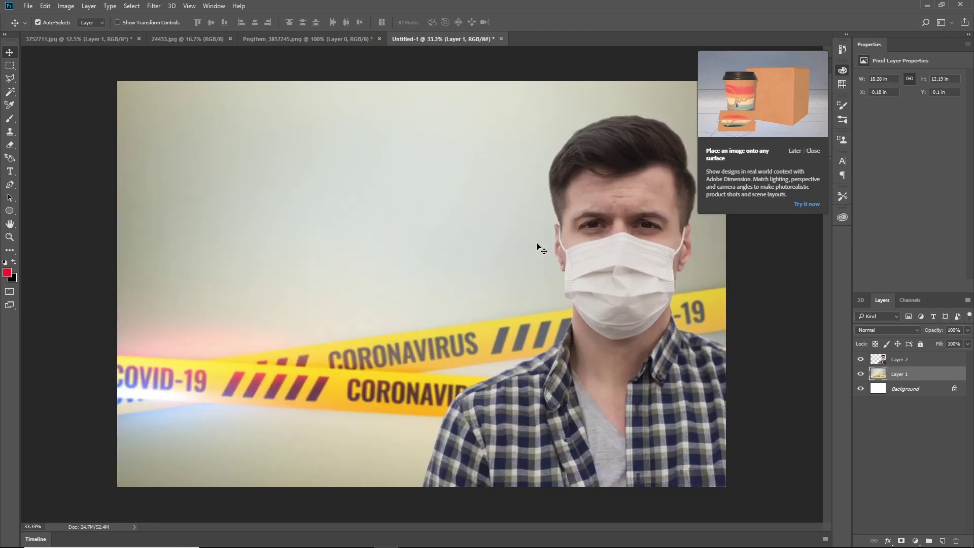
Copy the virus from PngItem_3857245.png into the composite, scale it to about 10.2 × 9.8 inches and place it partly beyond the left edge.
{"action": "left_click", "coordinate": [624, 305]}
{"action": "key", "text": "ctrl+minus"}
{"action": "left_click", "coordinate": [334, 39]}
{"action": "left_click_drag", "start_coordinate": [406, 250], "coordinate": [270, 261]}
{"action": "key", "text": "ctrl+t"}
{"action": "key", "text": "ctrl+minus"}
{"action": "left_click_drag", "start_coordinate": [347, 252], "coordinate": [422, 184]}
{"action": "left_click_drag", "start_coordinate": [335, 266], "coordinate": [328, 280]}
{"action": "left_click_drag", "start_coordinate": [413, 197], "coordinate": [408, 203]}
{"action": "key", "text": "Return"}
{"action": "key", "text": "ctrl+plus"}
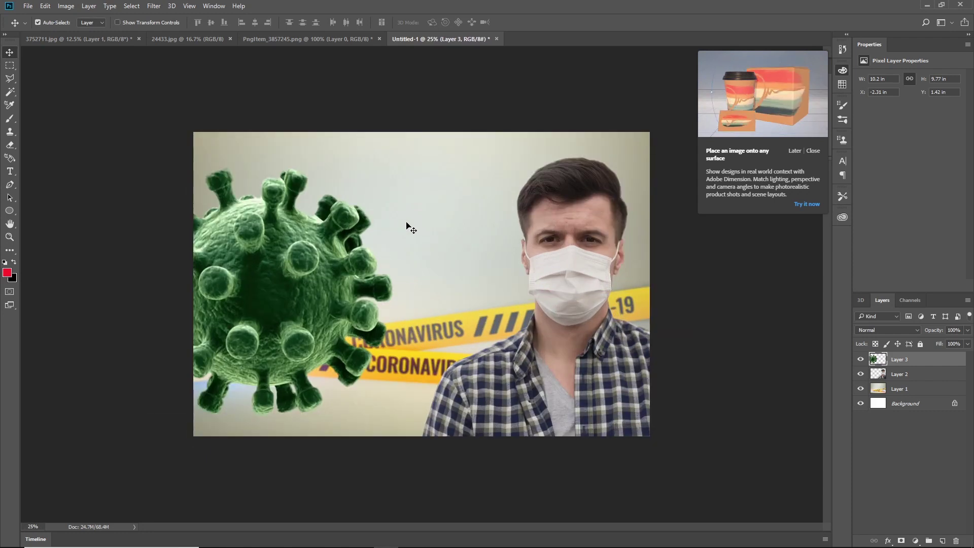
{"action": "key", "text": "ctrl+minus"}
{"action": "left_click_drag", "start_coordinate": [288, 284], "coordinate": [279, 284]}
Adjust the masked man's tones with Levels, raising the highlights slightly.
{"action": "left_click", "coordinate": [353, 40]}
{"action": "left_click", "coordinate": [445, 38]}
{"action": "key", "text": "ctrl+plus"}
{"action": "key", "text": "ctrl+plus"}
{"action": "key", "text": "ctrl+minus"}
{"action": "key", "text": "ctrl+minus"}
{"action": "key", "text": "ctrl+plus"}
{"action": "key", "text": "ctrl+l"}
{"action": "mouse_move", "coordinate": [54, 171]}
{"action": "left_mouse_down"}
{"action": "mouse_move", "coordinate": [69, 172]}
{"action": "mouse_move", "coordinate": [54, 172]}
{"action": "left_mouse_up"}
{"action": "left_click_drag", "start_coordinate": [117, 171], "coordinate": [118, 175]}
{"action": "left_click_drag", "start_coordinate": [182, 172], "coordinate": [168, 174]}
{"action": "mouse_move", "coordinate": [182, 213]}
{"action": "left_mouse_down"}
{"action": "mouse_move", "coordinate": [167, 212]}
{"action": "mouse_move", "coordinate": [183, 213]}
{"action": "left_mouse_up"}
{"action": "left_click_drag", "start_coordinate": [54, 213], "coordinate": [53, 214]}
{"action": "left_click", "coordinate": [222, 77]}
Fine-tune the masked man with the Brightness/Contrast adjustment.
{"action": "left_click", "coordinate": [66, 6]}
{"action": "mouse_move", "coordinate": [81, 30]}
{"action": "left_click", "coordinate": [198, 30]}
{"action": "left_click_drag", "start_coordinate": [135, 193], "coordinate": [140, 194]}
{"action": "type", "text": "0"}
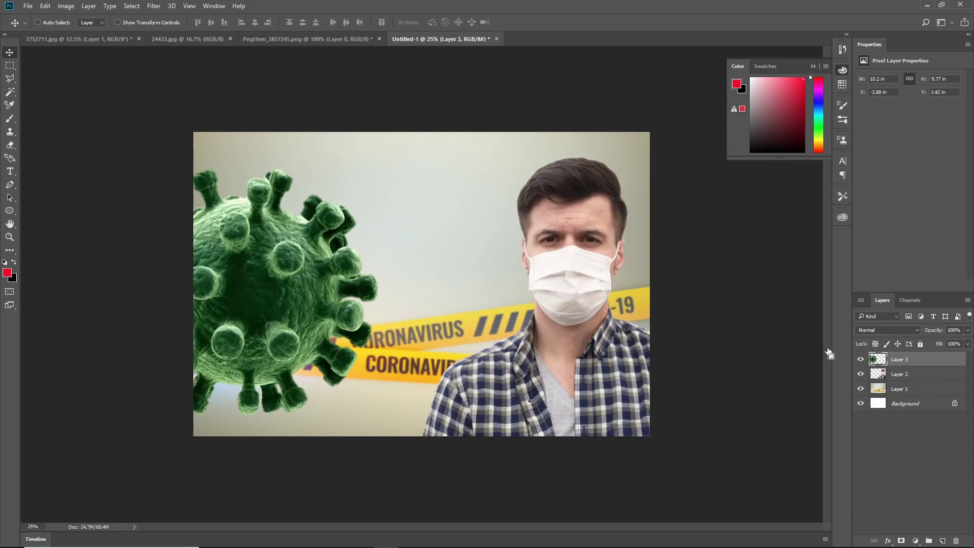
Brighten the virus layer's highlights with Levels.
{"action": "key", "text": "ctrl+l"}
{"action": "left_click_drag", "start_coordinate": [182, 170], "coordinate": [114, 171]}
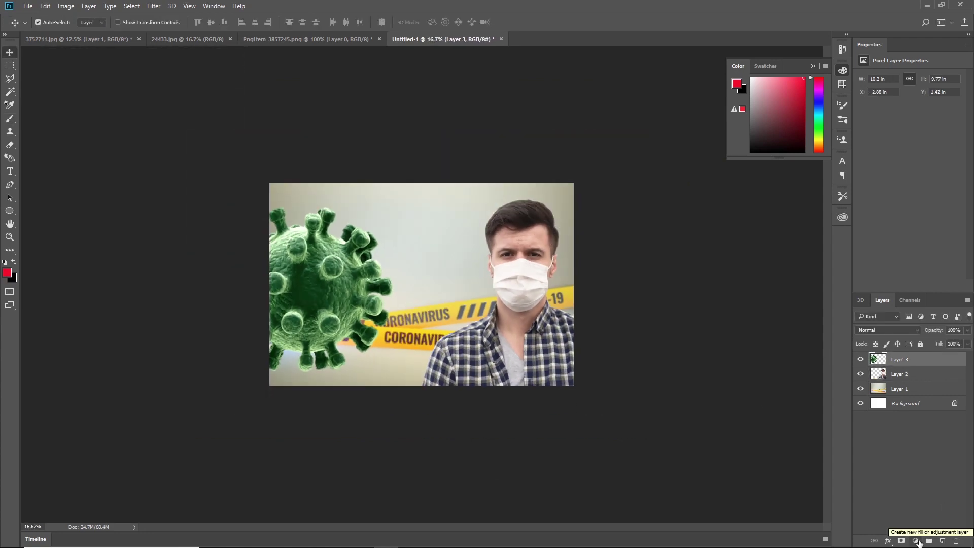
Add a new layer above the virus and sample a light green from the virus as the painting colour.
{"action": "left_click", "coordinate": [916, 541]}
{"action": "left_click", "coordinate": [909, 324]}
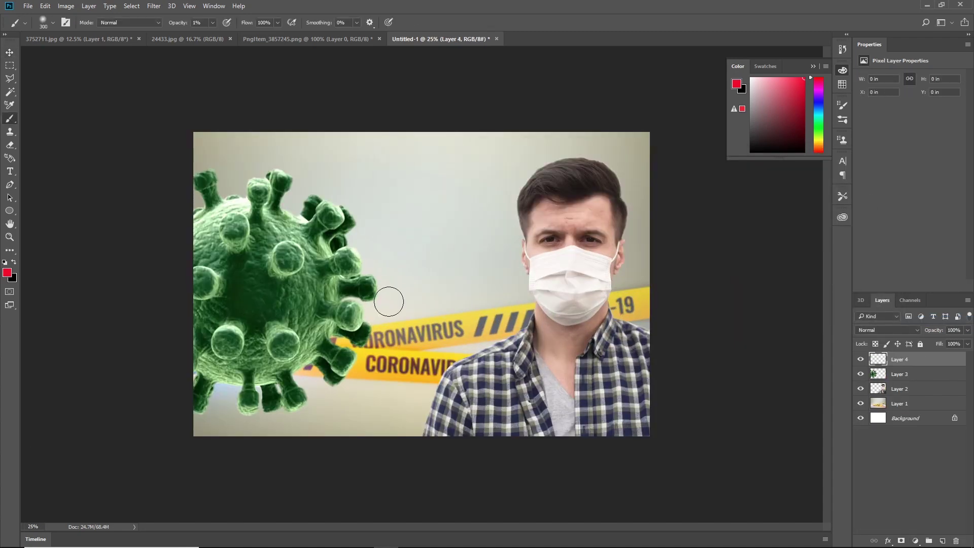
{"action": "right_click", "coordinate": [288, 242]}
{"action": "left_click_drag", "start_coordinate": [388, 270], "coordinate": [400, 270]}
{"action": "left_click", "coordinate": [461, 350]}
{"action": "left_click", "coordinate": [270, 312]}
{"action": "left_click", "coordinate": [803, 80]}
{"action": "key", "text": "i"}
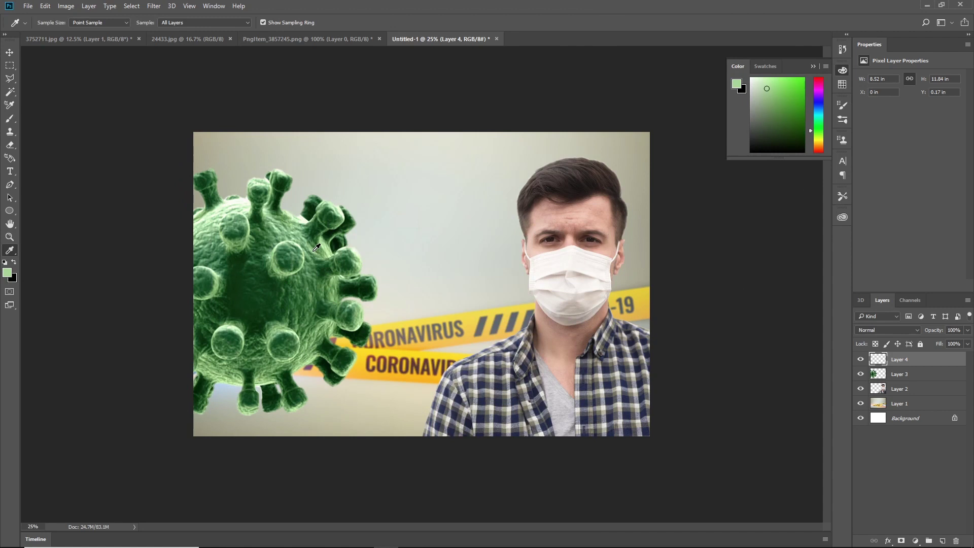
Paint a very large circle over the virus on the new layer, finishing it in a brighter green.
{"action": "key", "text": "b"}
{"action": "key", "text": "bracketright"}
{"action": "key", "text": "bracketright"}
{"action": "key", "text": "bracketright"}
{"action": "key", "text": "bracketright"}
{"action": "key", "text": "bracketright"}
{"action": "left_click", "coordinate": [261, 282]}
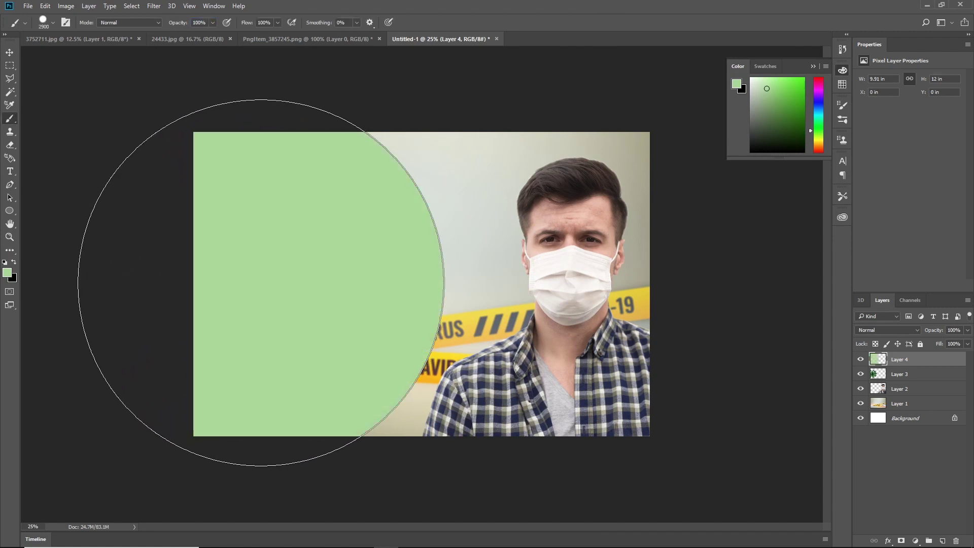
{"action": "left_click", "coordinate": [792, 82]}
{"action": "left_click", "coordinate": [263, 277]}
{"action": "key", "text": "v"}
Apply a Gaussian Blur with a radius of 585.5 pixels to the green circle layer.
{"action": "left_click", "coordinate": [153, 6]}
{"action": "mouse_move", "coordinate": [161, 117]}
{"action": "left_click", "coordinate": [315, 159]}
{"action": "left_click_drag", "start_coordinate": [96, 255], "coordinate": [145, 257]}
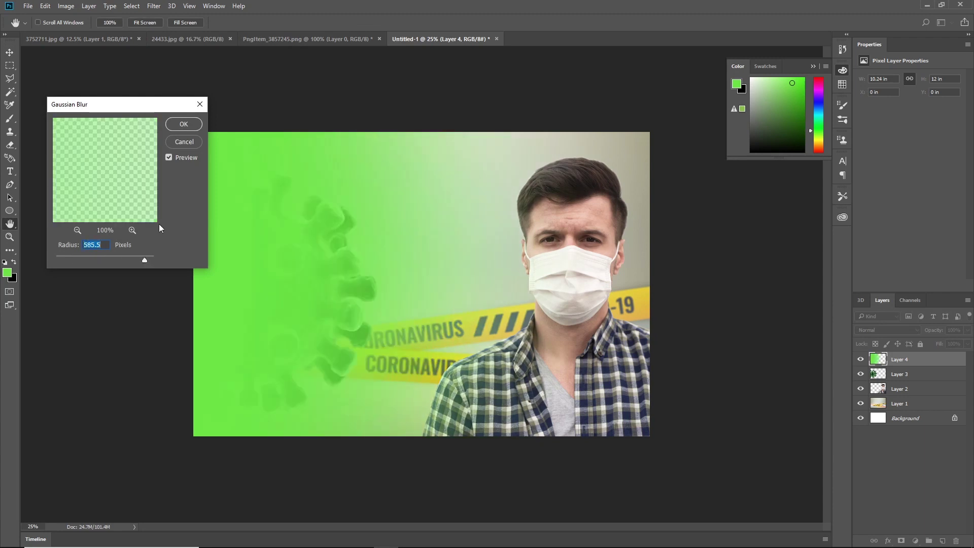
{"action": "left_click", "coordinate": [183, 122]}
{"action": "key", "text": "ctrl+t"}
{"action": "key", "text": "Return"}
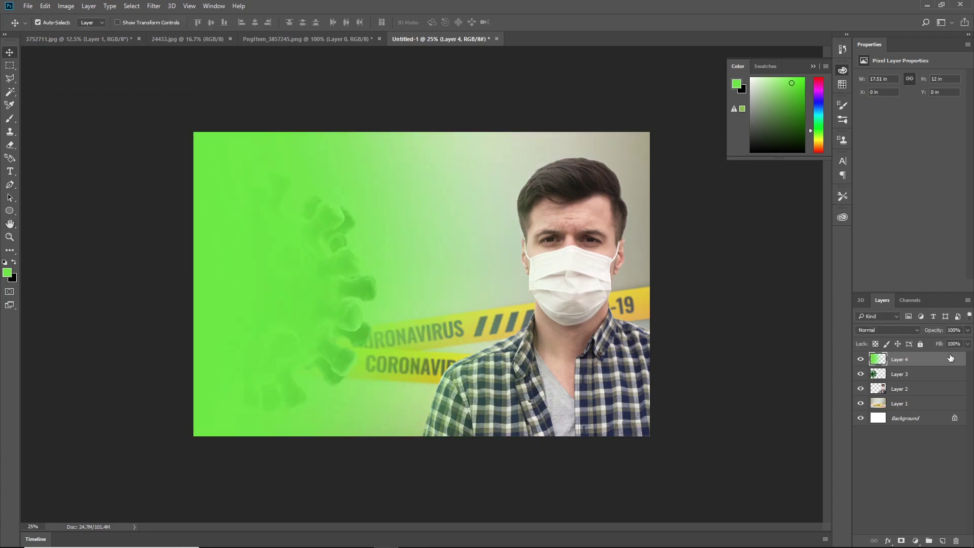
Set the green layer's blending mode to Color.
{"action": "left_click", "coordinate": [879, 330]}
{"action": "scroll", "coordinate": [880, 331], "scroll_direction": "down", "scroll_amount": 2}
{"action": "scroll", "coordinate": [880, 331], "scroll_direction": "down", "scroll_amount": 20}
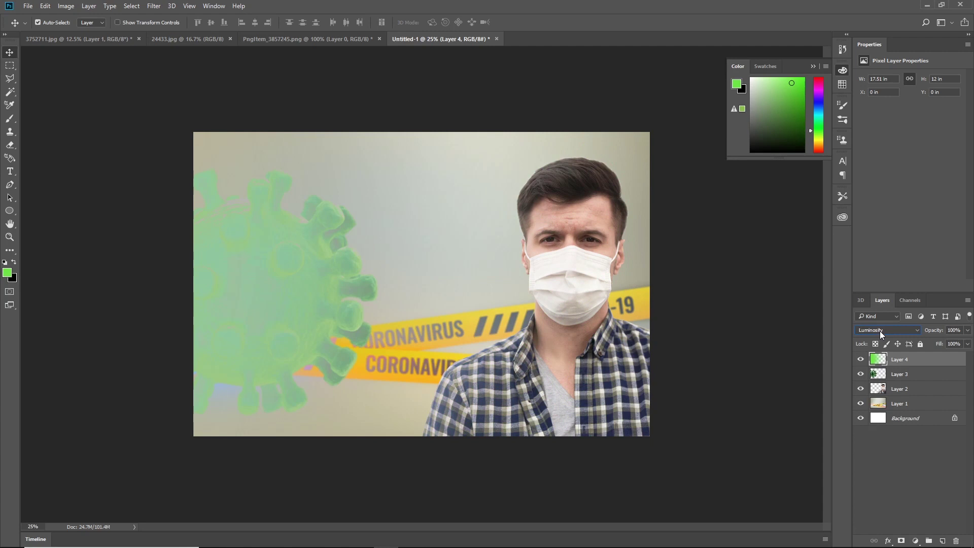
{"action": "scroll", "coordinate": [656, 293], "scroll_direction": "down", "scroll_amount": 3}
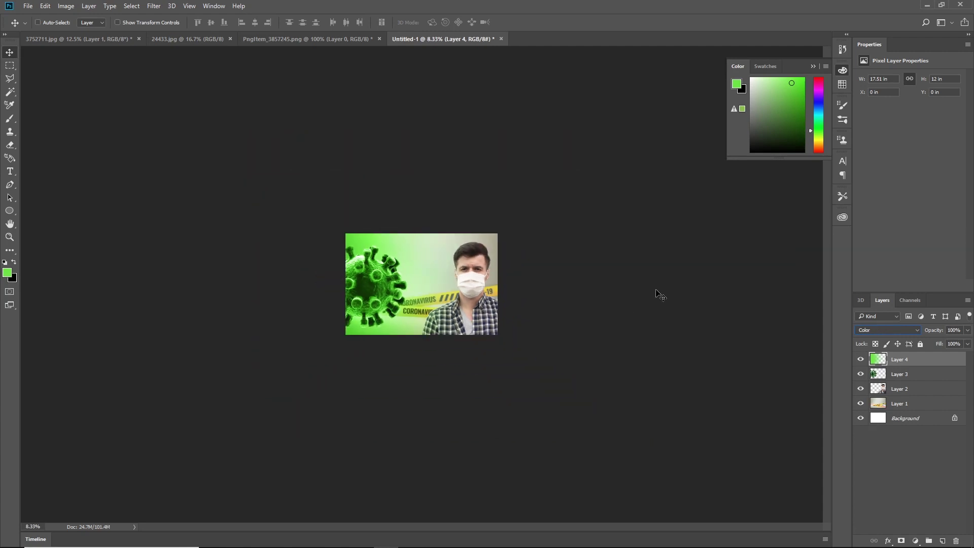
{"action": "left_click", "coordinate": [657, 292]}
Load the masked man's outline as a selection and add a new layer above all the others.
{"action": "scroll", "coordinate": [657, 292], "scroll_direction": "up", "scroll_amount": 3}
{"action": "left_click", "coordinate": [881, 392], "text": "ctrl"}
{"action": "key", "text": "ctrl+shift+n"}
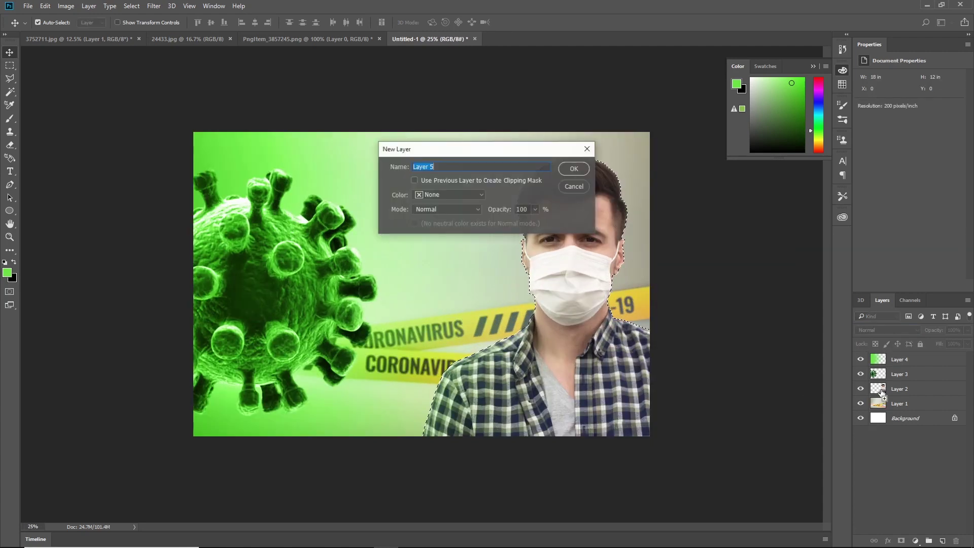
{"action": "key", "text": "Return"}
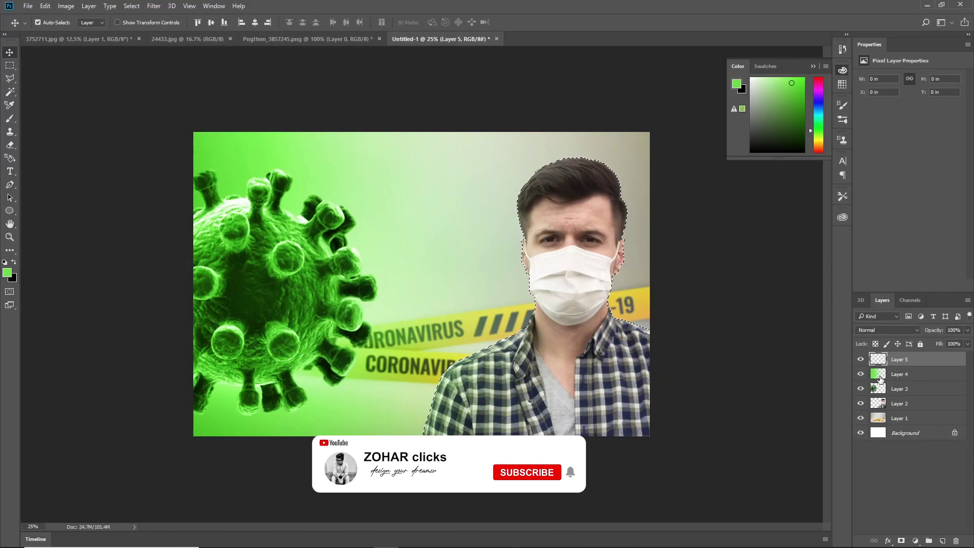
Paint light green with a soft 1800 px brush over the virus-facing side of the selected man.
{"action": "key", "text": "b"}
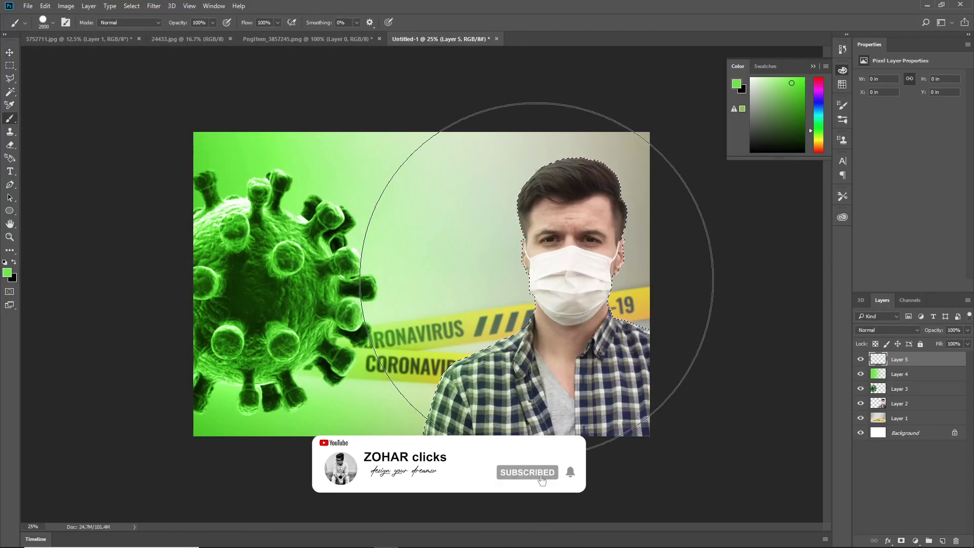
{"action": "key", "text": "bracketleft"}
{"action": "key", "text": "bracketleft"}
{"action": "key", "text": "bracketleft"}
{"action": "key", "text": "bracketleft"}
{"action": "key", "text": "bracketleft"}
{"action": "key", "text": "bracketleft"}
{"action": "key", "text": "bracketleft"}
{"action": "key", "text": "bracketleft"}
{"action": "left_click_drag", "start_coordinate": [490, 198], "coordinate": [391, 407]}
{"action": "key", "text": "ctrl+plus"}
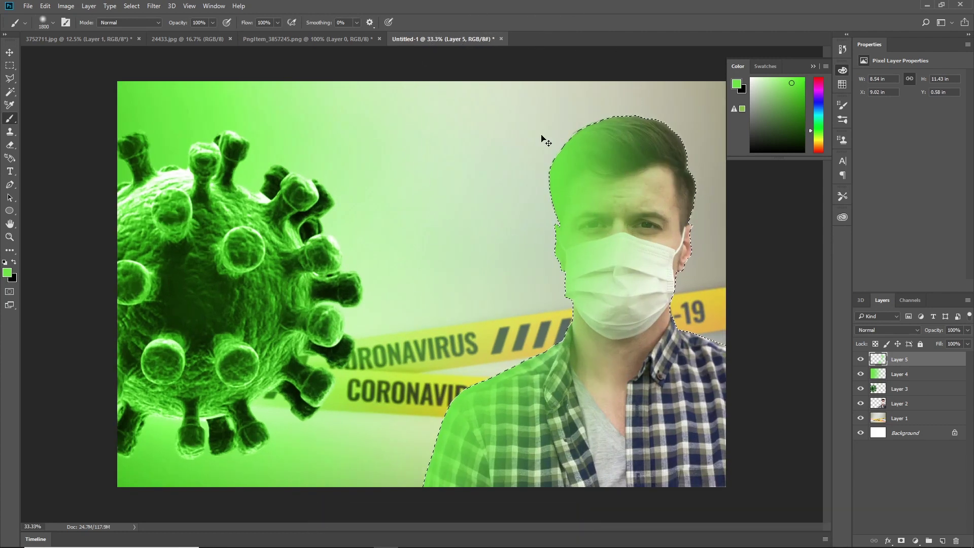
Try blending modes such as Linear Dodge (Add) on the man's green layer and settle on Color.
{"action": "scroll", "coordinate": [882, 333], "scroll_direction": "down", "scroll_amount": 20}
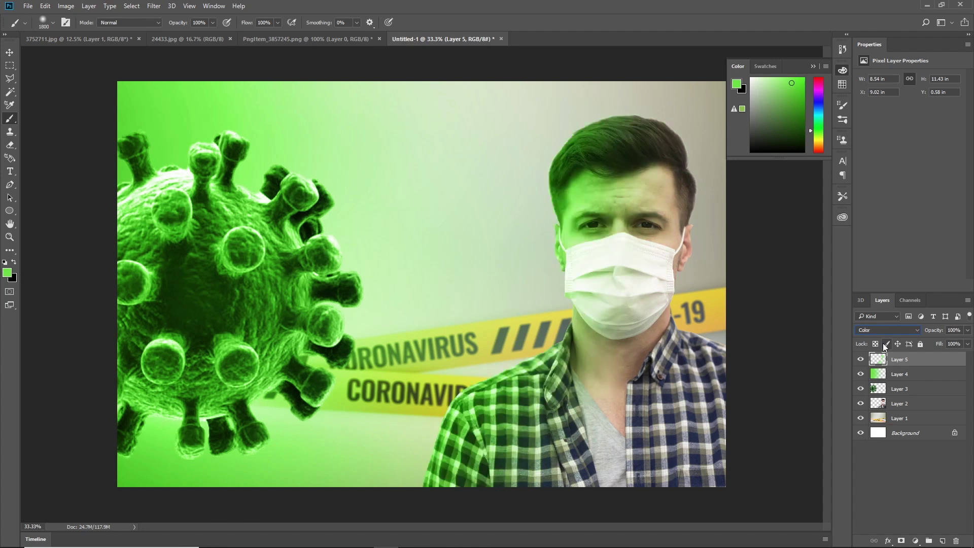
{"action": "key", "text": "Up"}
{"action": "key", "text": "Up"}
{"action": "key", "text": "Up"}
{"action": "key", "text": "Up"}
{"action": "key", "text": "Up"}
{"action": "key", "text": "Up"}
{"action": "key", "text": "Up"}
{"action": "key", "text": "Up"}
{"action": "key", "text": "Up"}
{"action": "key", "text": "Up"}
{"action": "key", "text": "Up"}
{"action": "key", "text": "Up"}
{"action": "key", "text": "Up"}
{"action": "key", "text": "Up"}
{"action": "key", "text": "Up"}
{"action": "key", "text": "Up"}
{"action": "key", "text": "Up"}
{"action": "key", "text": "Up"}
{"action": "key", "text": "Up"}
{"action": "key", "text": "Up"}
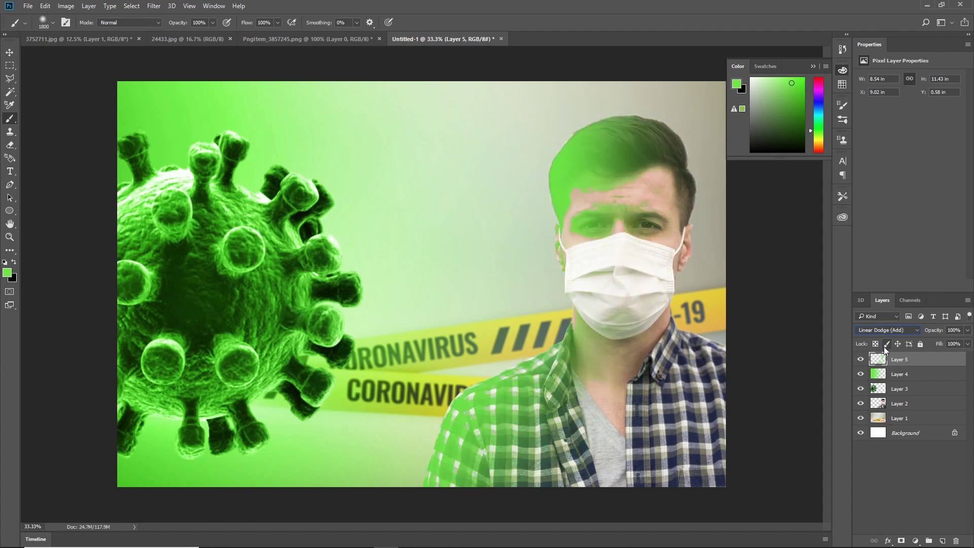
{"action": "key", "text": "Down"}
{"action": "key", "text": "Down"}
{"action": "scroll", "coordinate": [877, 331], "scroll_direction": "down", "scroll_amount": 20}
Set the opacity of the man's green tint layer to 45%.
{"action": "left_click", "coordinate": [967, 332]}
{"action": "key", "text": "ctrl+minus"}
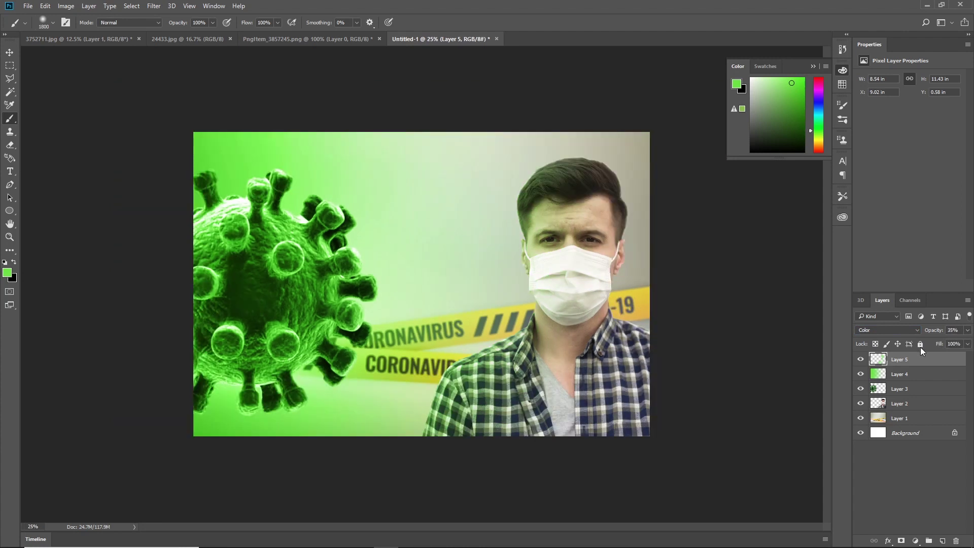
{"action": "key", "text": "v"}
Select the man's outline again and, on another new layer, paint soft green along his virus-facing edge with a brush of about 500 px.
{"action": "key", "text": "ctrl+plus"}
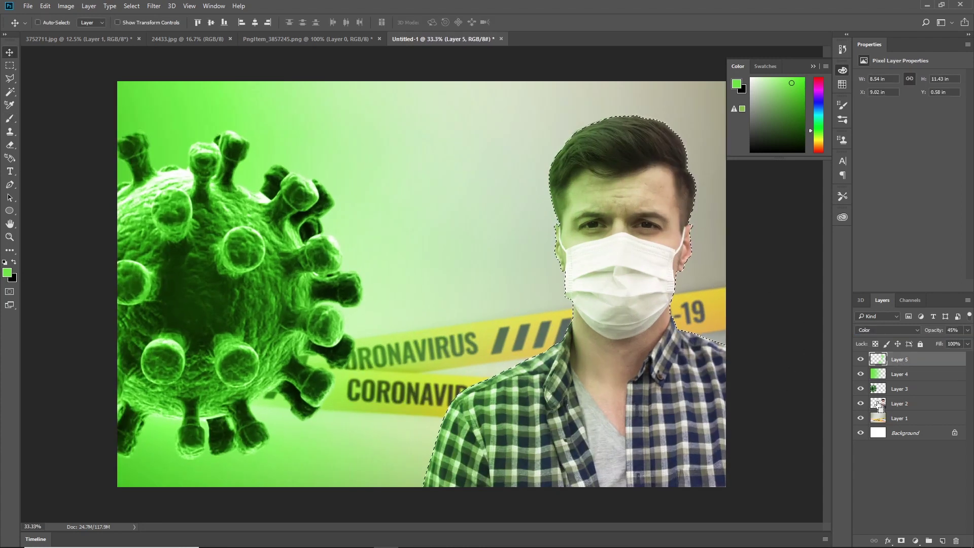
{"action": "key", "text": "ctrl+shift+alt+n"}
{"action": "key", "text": "b"}
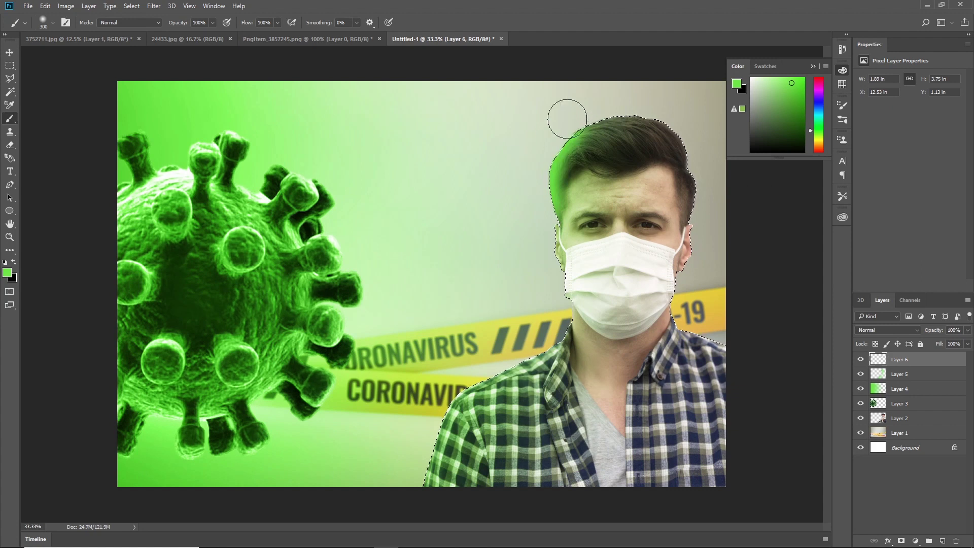
{"action": "key", "text": "bracketright"}
{"action": "key", "text": "bracketright"}
{"action": "mouse_move", "coordinate": [561, 144]}
{"action": "left_mouse_down"}
{"action": "mouse_move", "coordinate": [543, 283]}
{"action": "mouse_move", "coordinate": [418, 467]}
{"action": "left_mouse_up"}
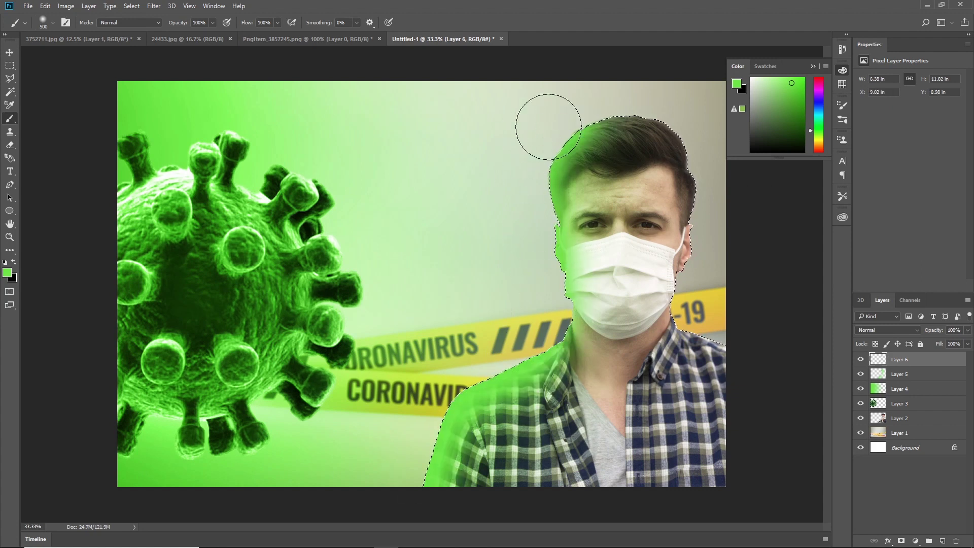
{"action": "scroll", "coordinate": [604, 170], "scroll_direction": "up", "scroll_amount": 1}
{"action": "key", "text": "bracketright"}
{"action": "mouse_move", "coordinate": [614, 136]}
{"action": "left_mouse_down"}
{"action": "mouse_move", "coordinate": [609, 108]}
{"action": "mouse_move", "coordinate": [598, 152]}
{"action": "mouse_move", "coordinate": [625, 159]}
{"action": "left_mouse_up"}
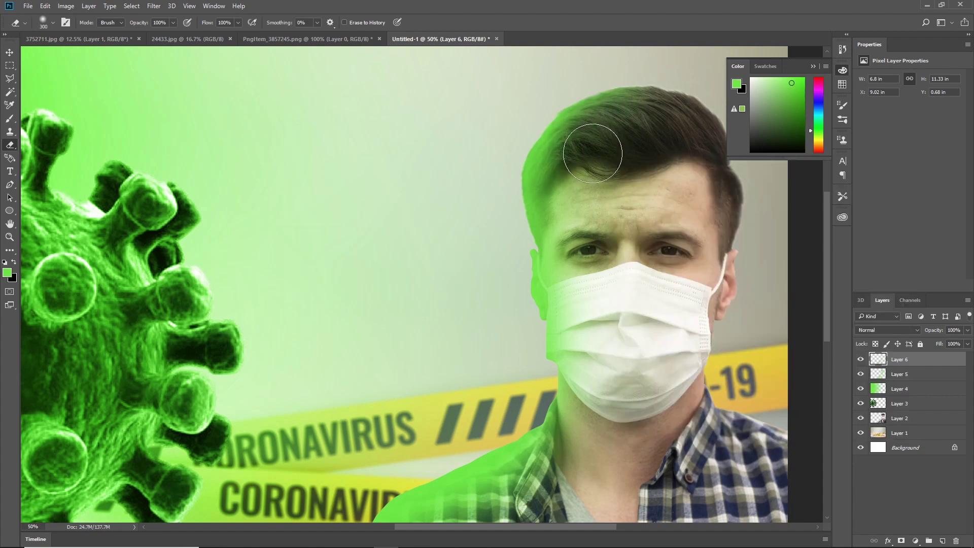
Try erasing the green paint over the man's face, and step back through the erasing strokes.
{"action": "mouse_move", "coordinate": [608, 256]}
{"action": "left_mouse_down"}
{"action": "mouse_move", "coordinate": [604, 209]}
{"action": "mouse_move", "coordinate": [611, 277]}
{"action": "left_mouse_up"}
{"action": "key", "text": "ctrl+alt+z"}
{"action": "key", "text": "ctrl+alt+z"}
{"action": "key", "text": "ctrl+alt+z"}
{"action": "key", "text": "ctrl+alt+z"}
{"action": "key", "text": "ctrl+alt+z"}
Erase the inner part of the edge paint to leave a thin green rim, and set that layer's blending mode to Saturation.
{"action": "key", "text": "bracketright"}
{"action": "left_click_drag", "start_coordinate": [609, 166], "coordinate": [561, 205]}
{"action": "left_click_drag", "start_coordinate": [568, 299], "coordinate": [564, 257]}
{"action": "left_click_drag", "start_coordinate": [564, 256], "coordinate": [548, 273]}
{"action": "left_click_drag", "start_coordinate": [563, 311], "coordinate": [562, 182]}
{"action": "mouse_move", "coordinate": [542, 289]}
{"action": "left_mouse_down"}
{"action": "mouse_move", "coordinate": [530, 335]}
{"action": "mouse_move", "coordinate": [436, 353]}
{"action": "mouse_move", "coordinate": [337, 492]}
{"action": "left_mouse_up"}
{"action": "key", "text": "bracketleft"}
{"action": "key", "text": "bracketleft"}
{"action": "key", "text": "ctrl+minus"}
{"action": "key", "text": "ctrl+minus"}
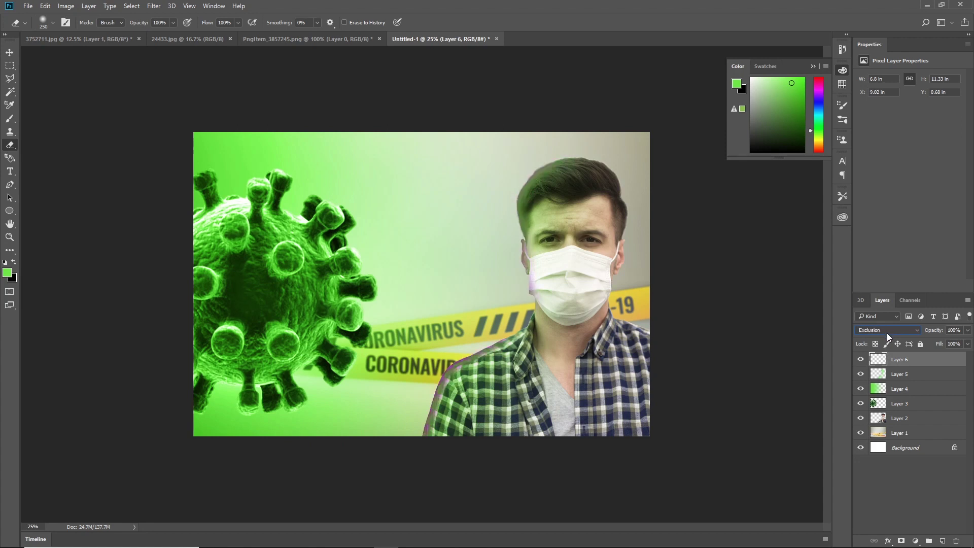
{"action": "key", "text": "ctrl+plus"}
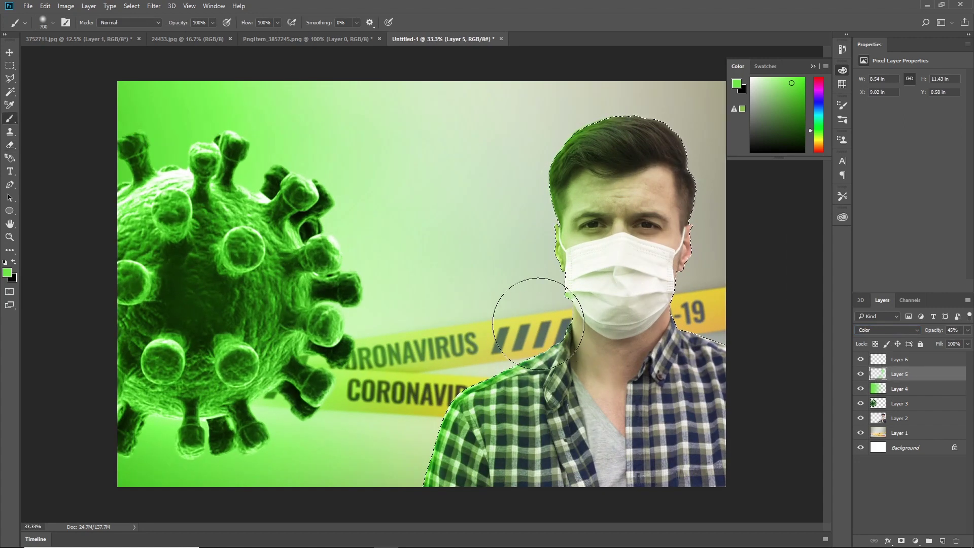
Move the large virus slightly toward the canvas's left edge.
{"action": "key", "text": "v"}
{"action": "key", "text": "ctrl+minus"}
{"action": "key", "text": "ctrl+minus"}
{"action": "key", "text": "ctrl+plus"}
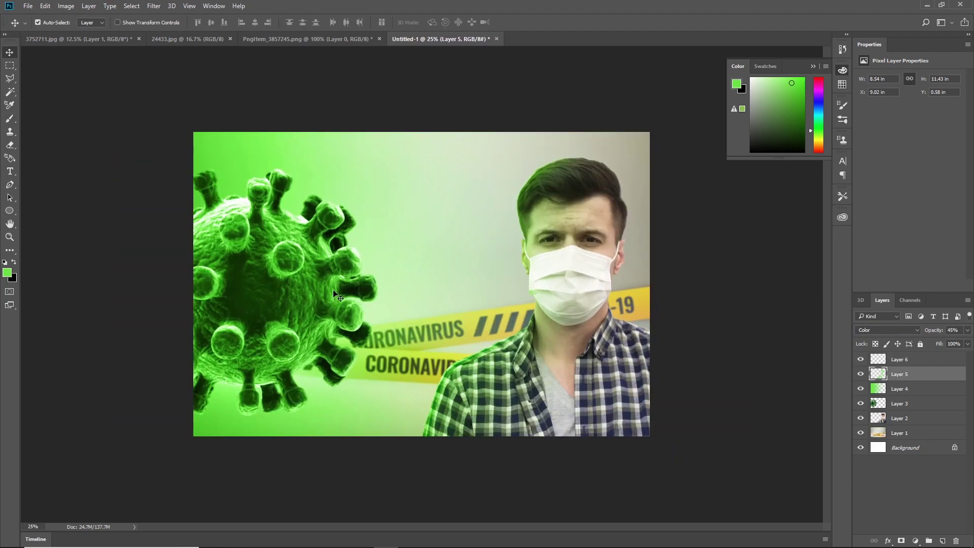
{"action": "left_click_drag", "start_coordinate": [304, 308], "coordinate": [291, 304]}
{"action": "left_click", "coordinate": [870, 389]}
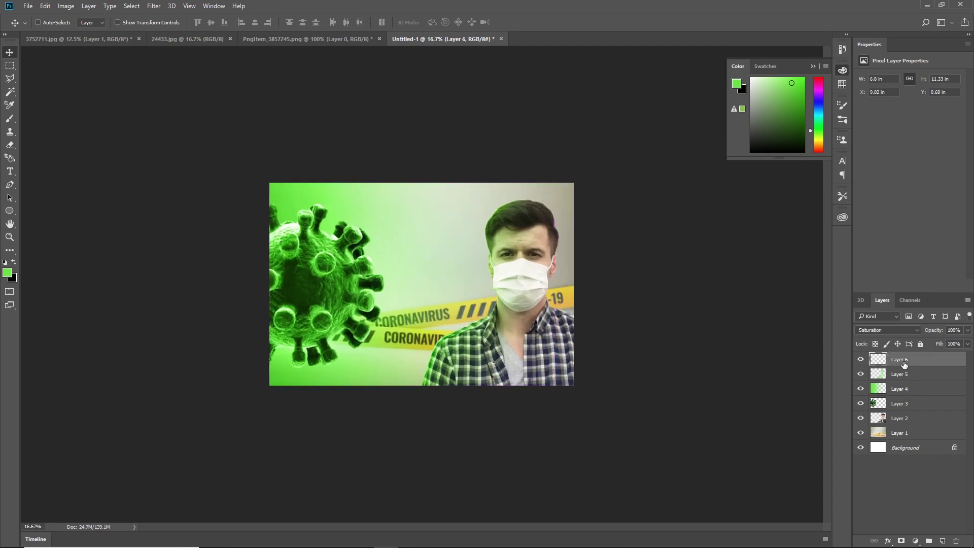
Try a light green Solid Color fill layer over the composite in modes such as Hue, Color Burn and Soft Light, and delete it.
{"action": "left_click", "coordinate": [915, 541]}
{"action": "left_click", "coordinate": [896, 316]}
{"action": "key", "text": "Return"}
{"action": "scroll", "coordinate": [881, 329], "scroll_direction": "down", "scroll_amount": 20}
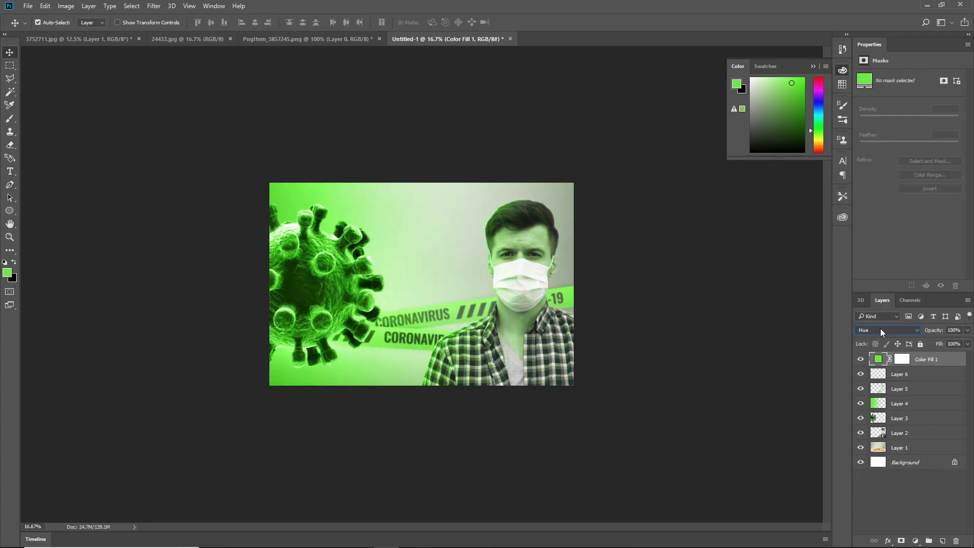
{"action": "scroll", "coordinate": [880, 330], "scroll_direction": "up", "scroll_amount": 17}
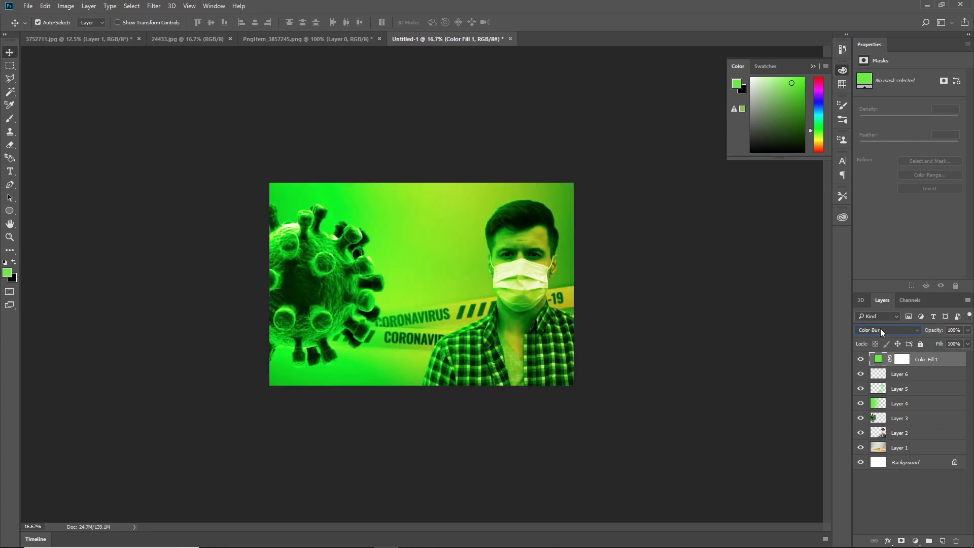
{"action": "scroll", "coordinate": [881, 330], "scroll_direction": "down", "scroll_amount": 10}
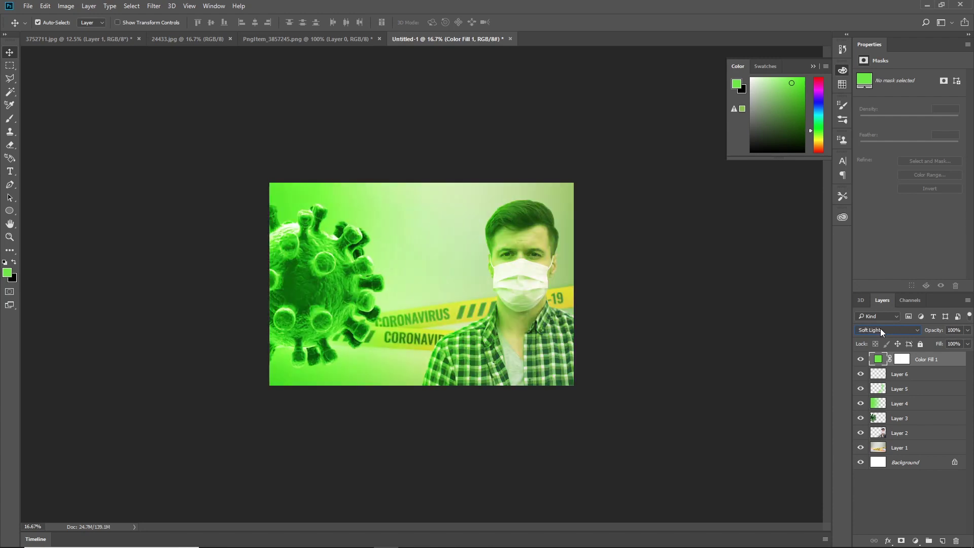
{"action": "key", "text": "Delete"}
Try a yellow Solid Color fill layer over the composite in several blending modes, including Multiply and Hard Mix, and remove it.
{"action": "key", "text": "ctrl+plus"}
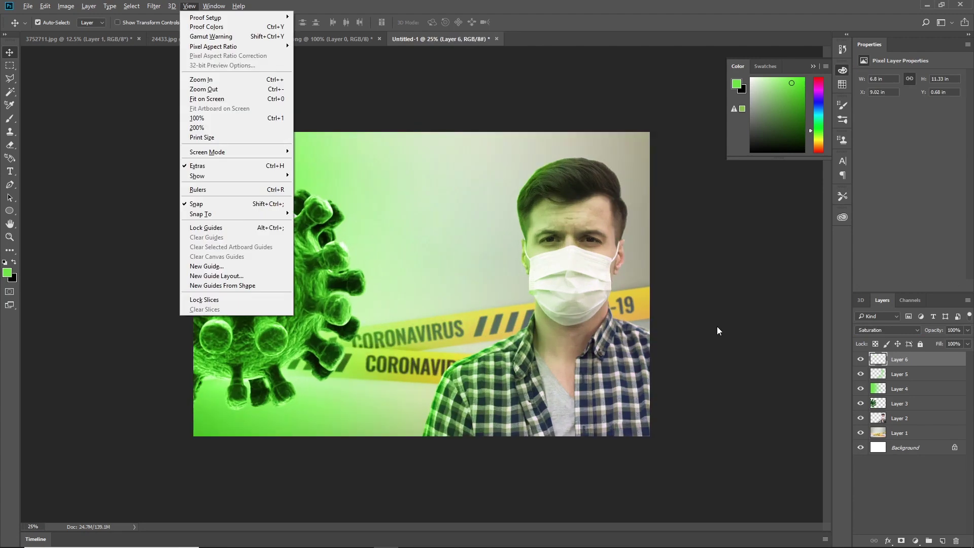
{"action": "left_click", "coordinate": [916, 541]}
{"action": "left_click", "coordinate": [921, 321]}
{"action": "left_click", "coordinate": [774, 290]}
{"action": "left_click", "coordinate": [747, 181]}
{"action": "left_click", "coordinate": [886, 174]}
{"action": "scroll", "coordinate": [891, 329], "scroll_direction": "down", "scroll_amount": 8}
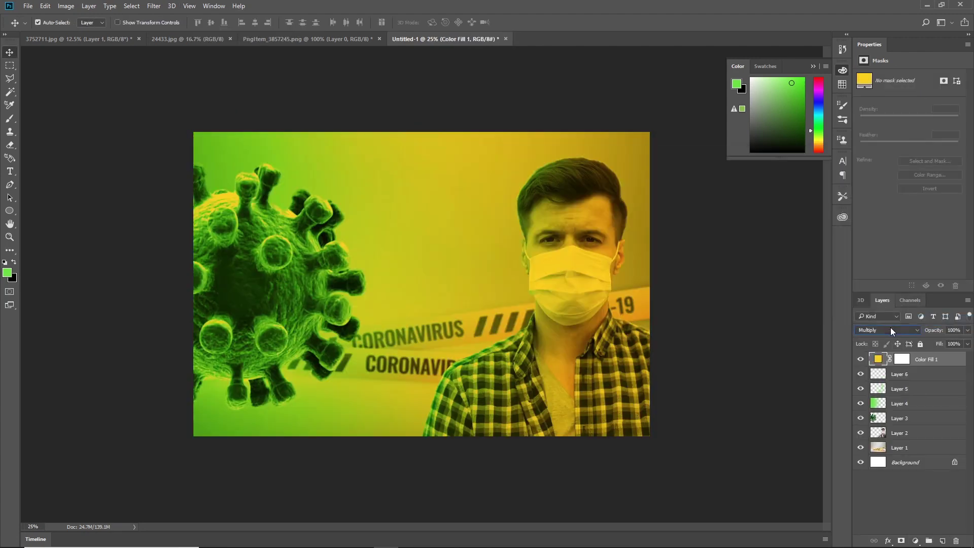
{"action": "scroll", "coordinate": [890, 330], "scroll_direction": "down", "scroll_amount": 17}
{"action": "scroll", "coordinate": [890, 330], "scroll_direction": "up", "scroll_amount": 13}
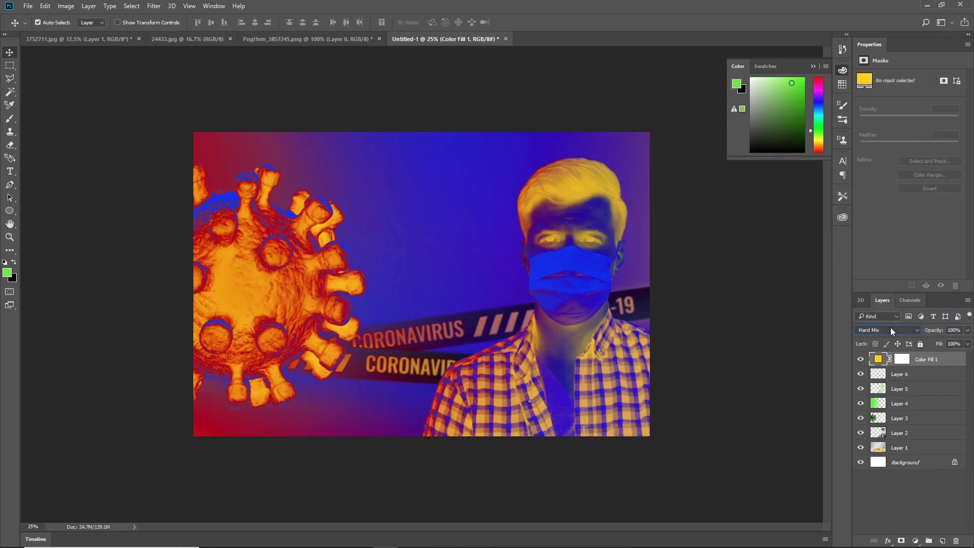
{"action": "left_click", "coordinate": [929, 495]}
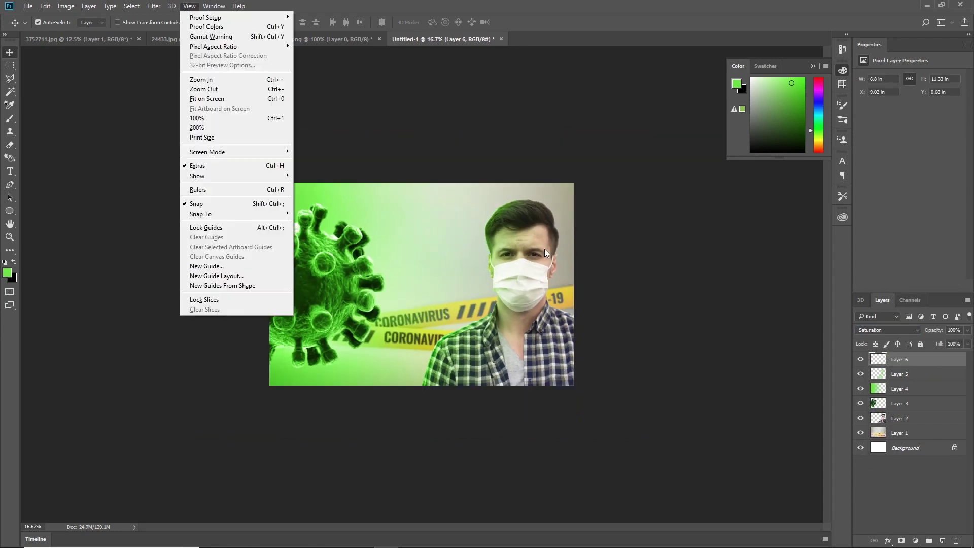
{"action": "left_click", "coordinate": [205, 76]}
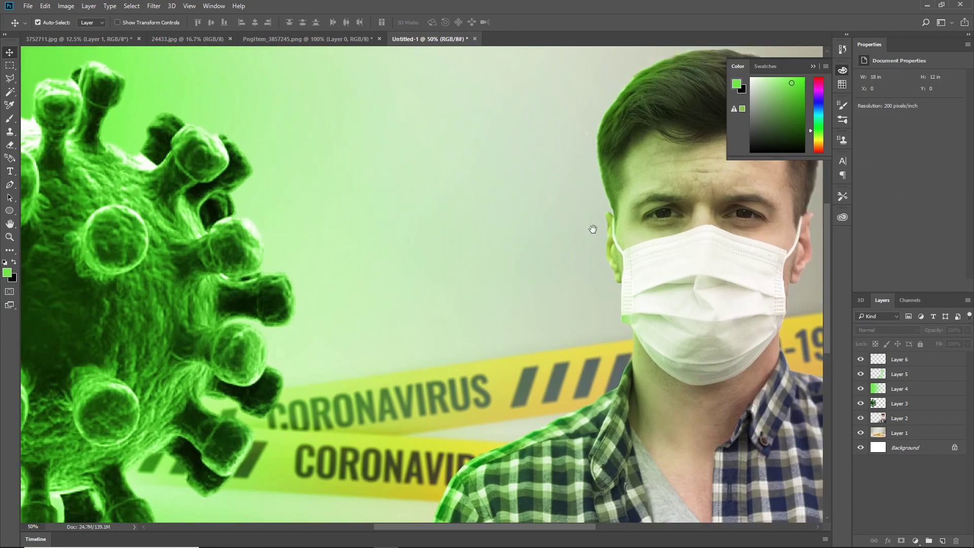
{"action": "key", "text": "alt+e"}
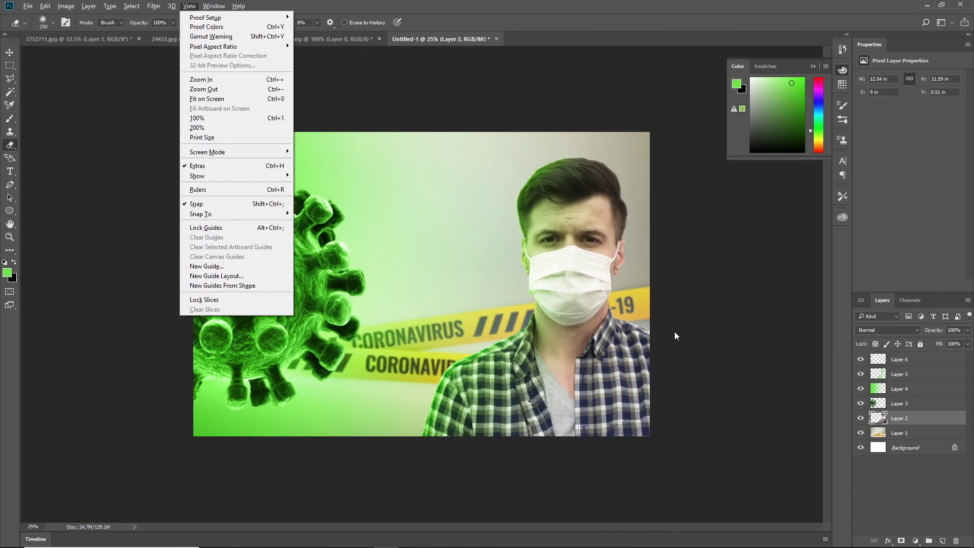
{"action": "key", "text": "Escape"}
{"action": "key", "text": "alt+e"}
{"action": "key", "text": "Escape"}
{"action": "key", "text": "alt+v"}
{"action": "key", "text": "Escape"}
{"action": "key", "text": "alt+v"}
{"action": "key", "text": "Escape"}
Duplicate the virus, shrink the copy, place it in the canvas's upper-left corner and send it beneath the large virus layer.
{"action": "left_click", "coordinate": [881, 403]}
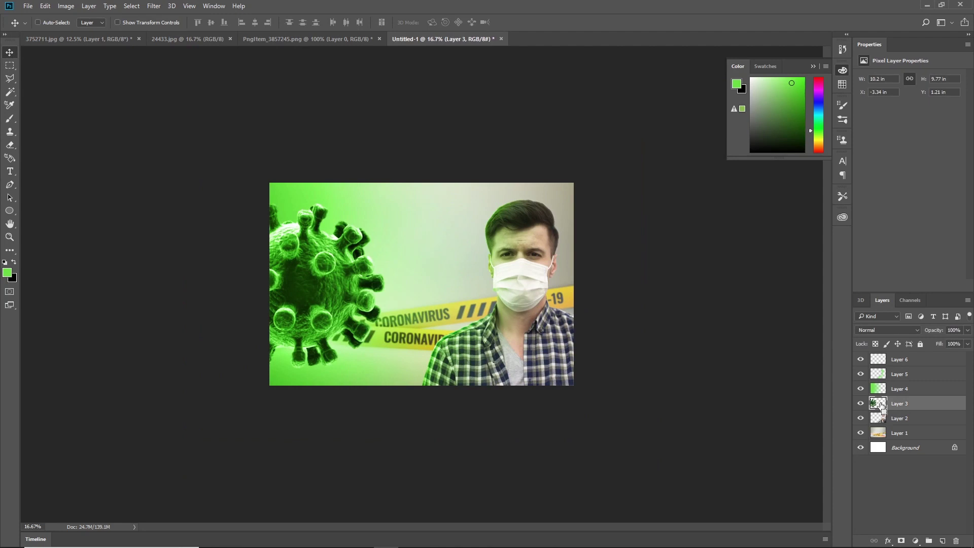
{"action": "key", "text": "ctrl+j"}
{"action": "key", "text": "ctrl+t"}
{"action": "left_click_drag", "start_coordinate": [318, 252], "coordinate": [418, 249]}
{"action": "left_click_drag", "start_coordinate": [491, 190], "coordinate": [403, 244]}
{"action": "key", "text": "Return"}
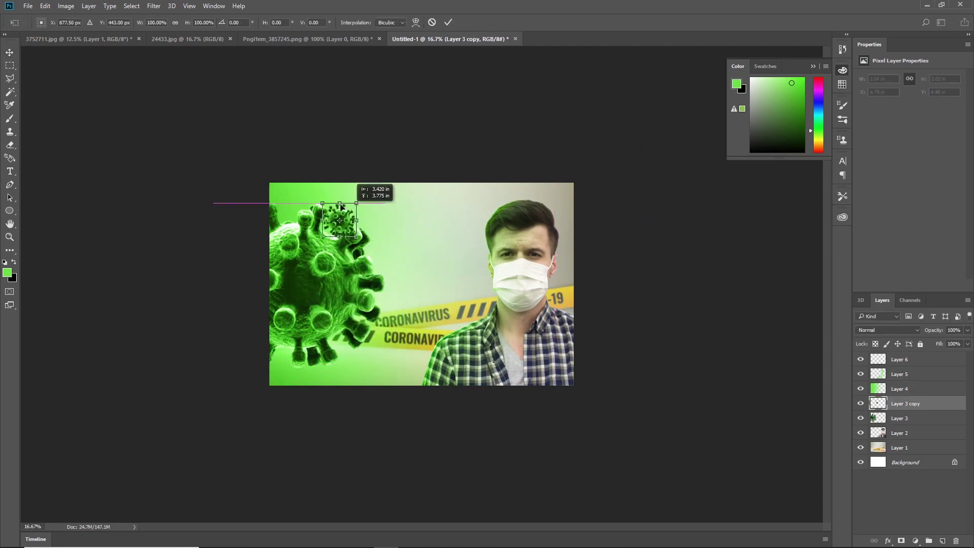
{"action": "left_click_drag", "start_coordinate": [340, 205], "coordinate": [285, 183]}
{"action": "key", "text": "Return"}
{"action": "key", "text": "ctrl+["}
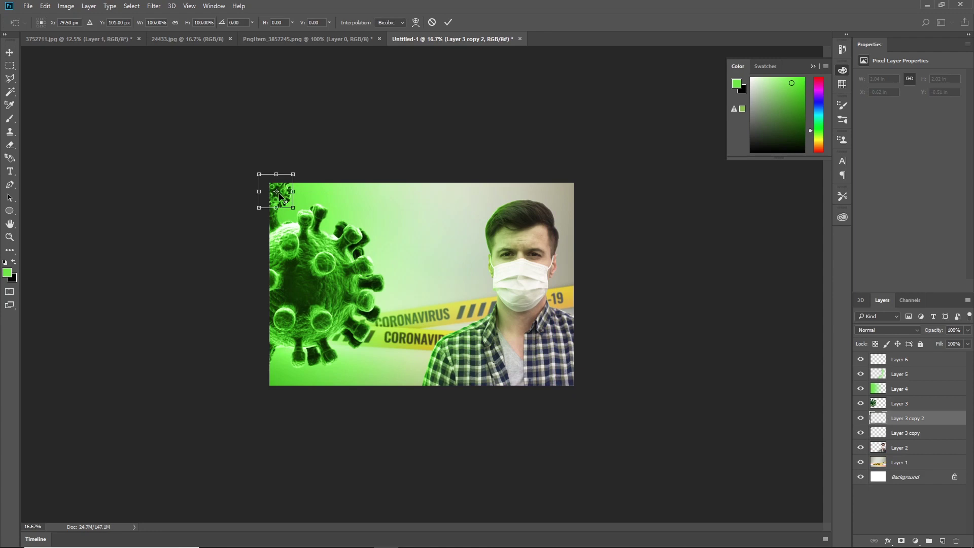
Place a larger duplicate of the small virus below the large one, at the canvas's bottom edge.
{"action": "left_click_drag", "start_coordinate": [433, 243], "coordinate": [443, 233]}
{"action": "left_click_drag", "start_coordinate": [422, 269], "coordinate": [426, 233]}
{"action": "key", "text": "Return"}
Duplicate the virus again and place a small copy, about 2.2 in wide, behind the large virus's upper spikes.
{"action": "key", "text": "ctrl+j"}
{"action": "key", "text": "ctrl+t"}
{"action": "key", "text": "Return"}
{"action": "left_click_drag", "start_coordinate": [349, 200], "coordinate": [337, 210]}
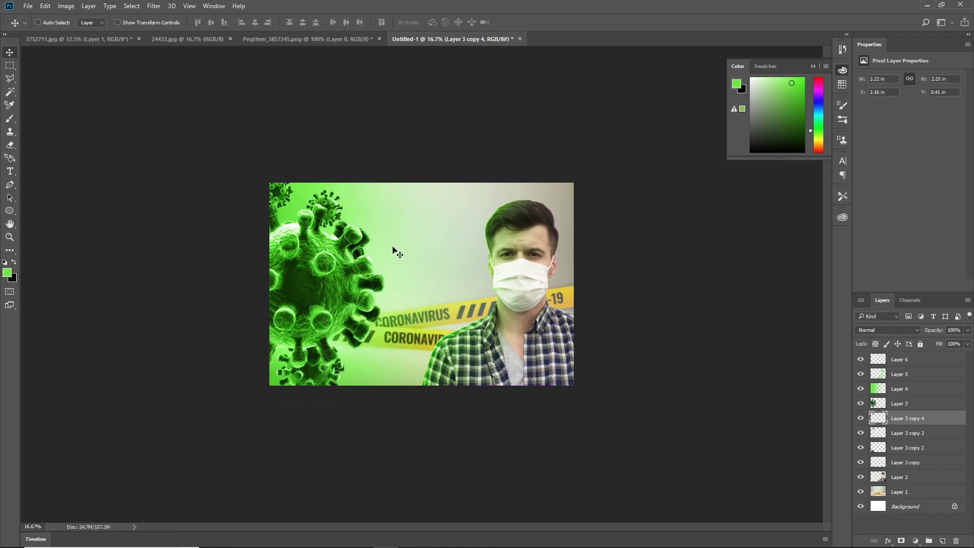
Place another small virus copy in the open background to the upper right of the large virus.
{"action": "left_click_drag", "start_coordinate": [400, 245], "coordinate": [402, 225]}
{"action": "left_click_drag", "start_coordinate": [420, 226], "coordinate": [414, 287]}
{"action": "key", "text": "Return"}
Duplicate the small virus and place the enlarged copy over the upper CORONAVIRUS tape, beside the large virus.
{"action": "key", "text": "ctrl+j"}
{"action": "key", "text": "ctrl+t"}
{"action": "left_click_drag", "start_coordinate": [446, 258], "coordinate": [453, 272]}
{"action": "key", "text": "Return"}
{"action": "left_click", "coordinate": [398, 283]}
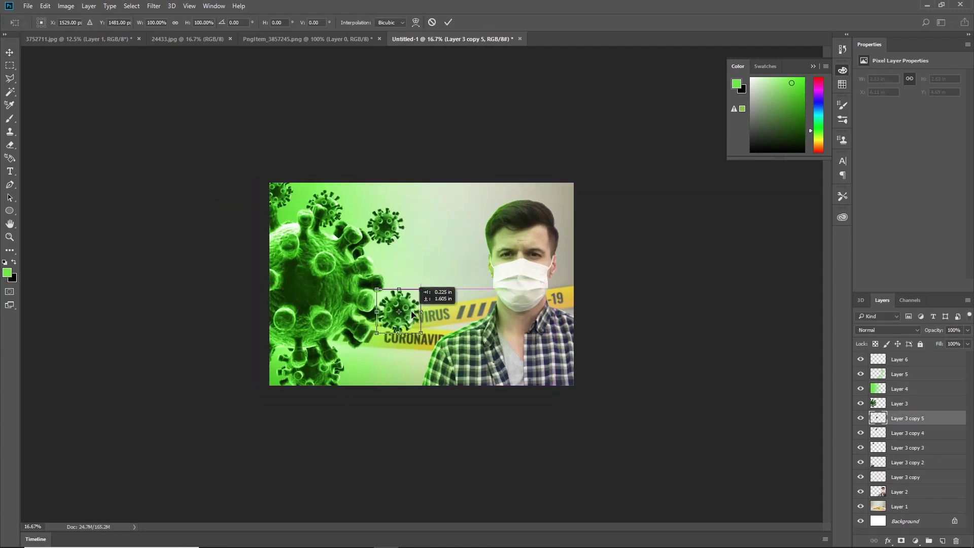
{"action": "key", "text": "Return"}
Duplicate the virus on the tape, enlarge it to about 3.5 in wide and place it at the bottom edge beside the man.
{"action": "key", "text": "ctrl+minus"}
{"action": "key", "text": "ctrl+j"}
{"action": "key", "text": "ctrl+t"}
{"action": "left_click_drag", "start_coordinate": [412, 315], "coordinate": [407, 354]}
{"action": "key", "text": "Return"}
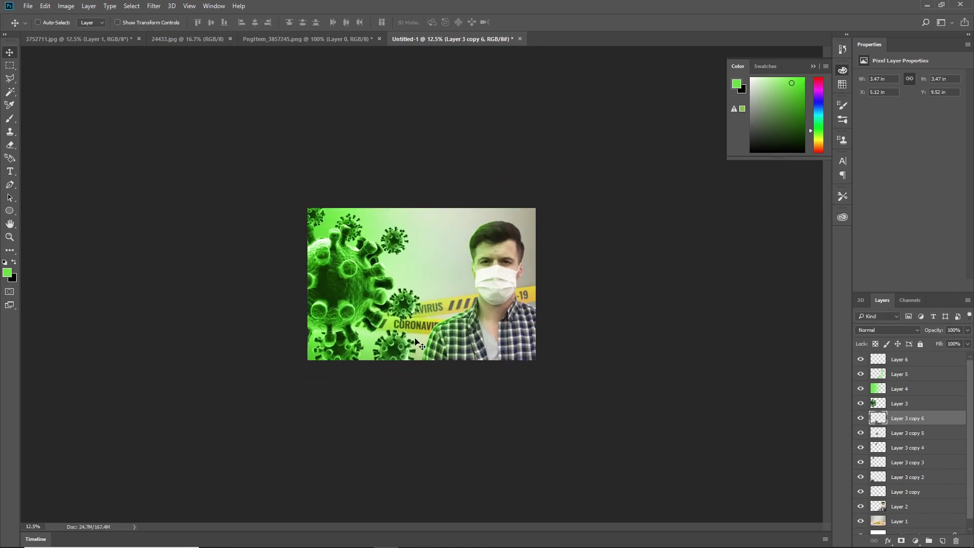
Add a light green Solid Color fill layer directly above the tape background and set its blending mode to Color Burn.
{"action": "key", "text": "ctrl+plus"}
{"action": "scroll", "coordinate": [906, 518], "scroll_direction": "down", "scroll_amount": 1}
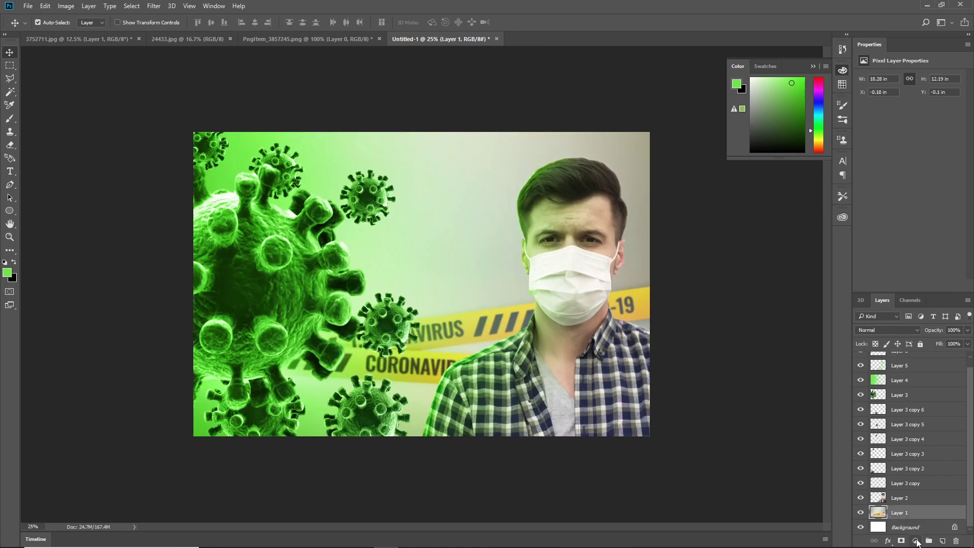
{"action": "left_click", "coordinate": [916, 541]}
{"action": "left_click", "coordinate": [885, 319]}
{"action": "left_click", "coordinate": [865, 174]}
{"action": "double_click", "coordinate": [874, 331]}
{"action": "scroll", "coordinate": [873, 331], "scroll_direction": "down", "scroll_amount": 5}
{"action": "scroll", "coordinate": [874, 330], "scroll_direction": "up", "scroll_amount": 1}
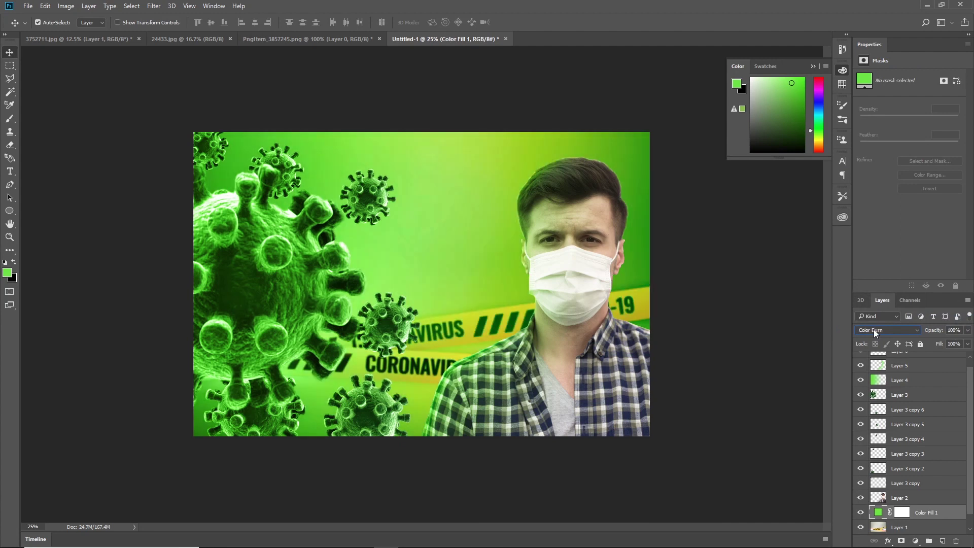
Move the large virus a little farther toward the canvas's left edge.
{"action": "key", "text": "ctrl+minus"}
{"action": "left_click", "coordinate": [700, 308]}
{"action": "left_click", "coordinate": [321, 270]}
{"action": "key", "text": "ctrl+t"}
{"action": "left_click_drag", "start_coordinate": [321, 271], "coordinate": [312, 271]}
{"action": "key", "text": "Return"}
Select the small virus over the tape and shift it slightly up and toward the large virus.
{"action": "left_click", "coordinate": [401, 311]}
{"action": "right_click", "coordinate": [400, 311]}
{"action": "left_click", "coordinate": [437, 330]}
{"action": "left_click", "coordinate": [391, 305]}
{"action": "right_click", "coordinate": [404, 313]}
{"action": "left_click", "coordinate": [442, 332]}
{"action": "key", "text": "ctrl+t"}
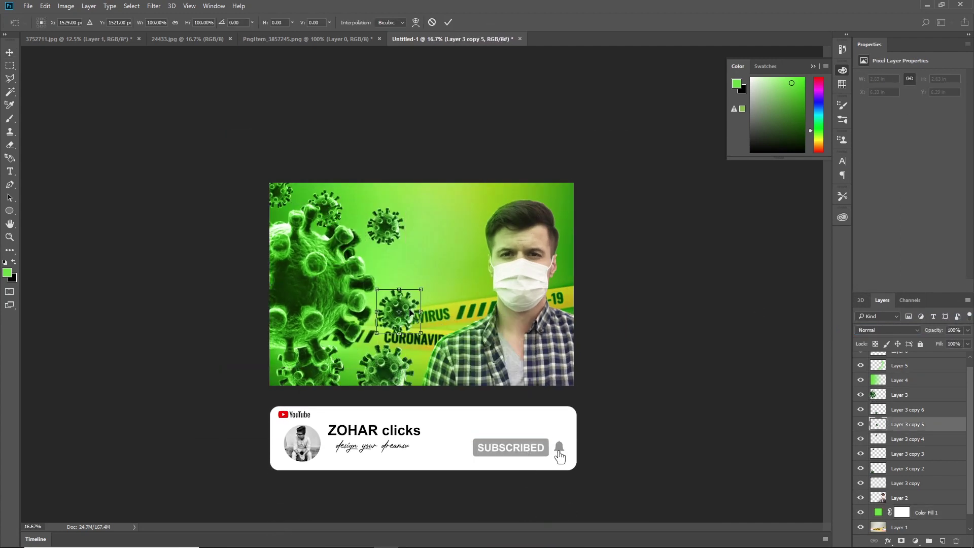
{"action": "key", "text": "Return"}
Brighten the masked man's layer slightly with Levels by setting the midtone input level to 1.08.
{"action": "key", "text": "ctrl+plus"}
{"action": "key", "text": "ctrl+plus"}
{"action": "left_click", "coordinate": [902, 503]}
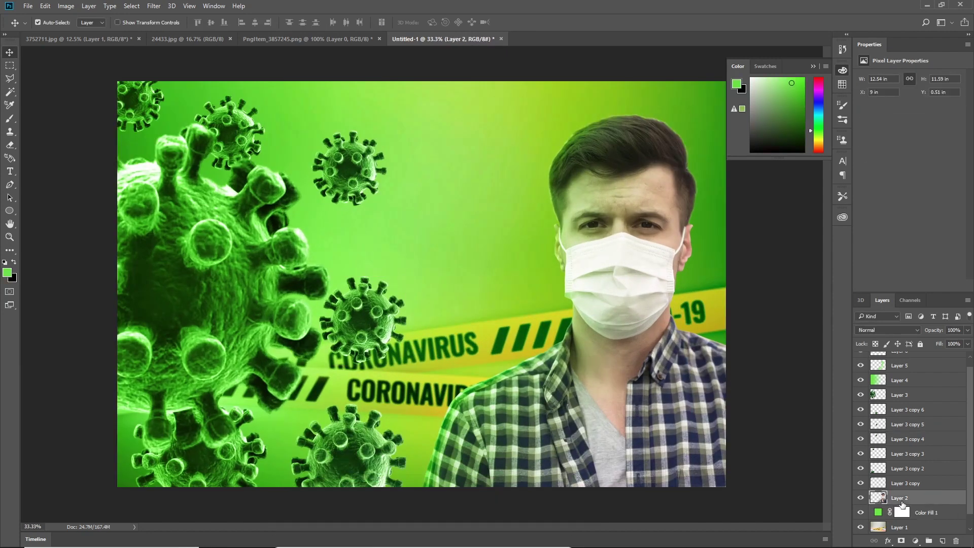
{"action": "key", "text": "ctrl+minus"}
{"action": "key", "text": "ctrl+l"}
{"action": "left_click_drag", "start_coordinate": [118, 172], "coordinate": [115, 173]}
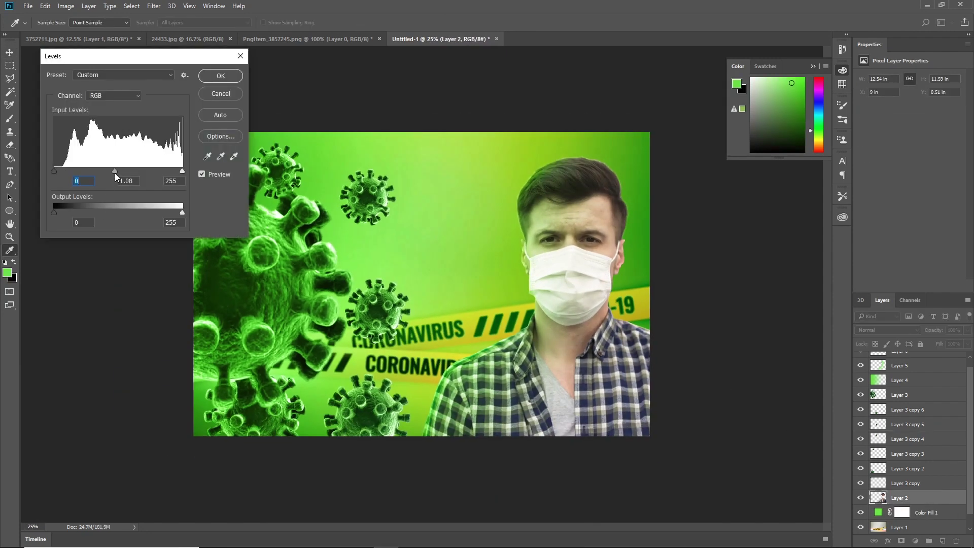
{"action": "left_click", "coordinate": [222, 76]}
Add a light green Solid Color fill layer above the man, blended as Soft Light at about 59% opacity.
{"action": "key", "text": "ctrl+minus"}
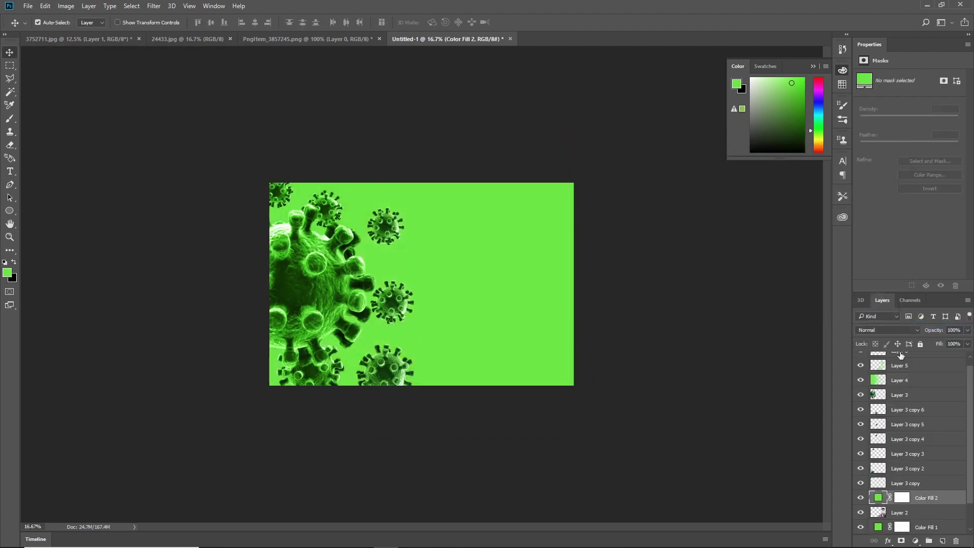
{"action": "scroll", "coordinate": [889, 327], "scroll_direction": "down", "scroll_amount": 13}
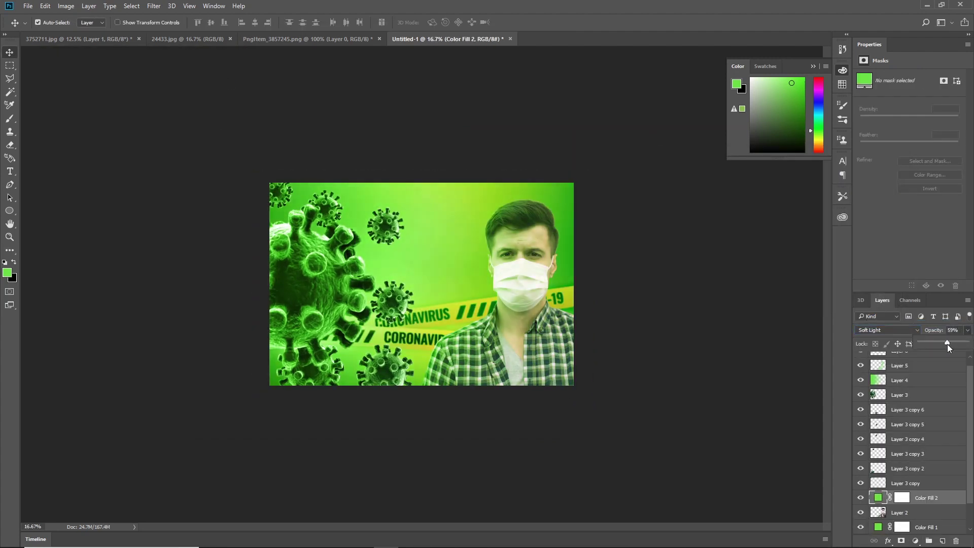
{"action": "left_click", "coordinate": [512, 315]}
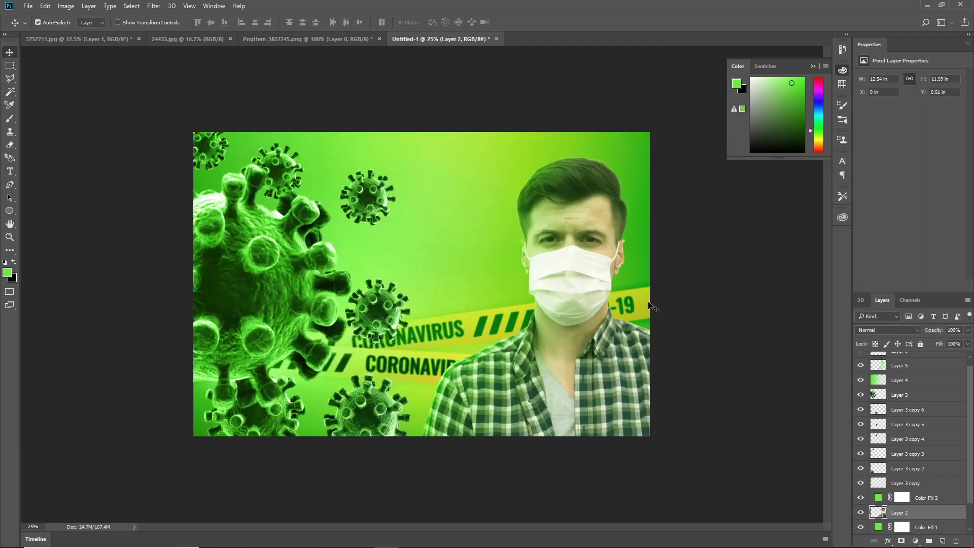
On a new layer above the man, trace the eye nearer the canvas's right edge with a closed Pen path.
{"action": "scroll", "coordinate": [614, 294], "scroll_direction": "down", "scroll_amount": 2}
{"action": "scroll", "coordinate": [569, 281], "scroll_direction": "up", "scroll_amount": 4}
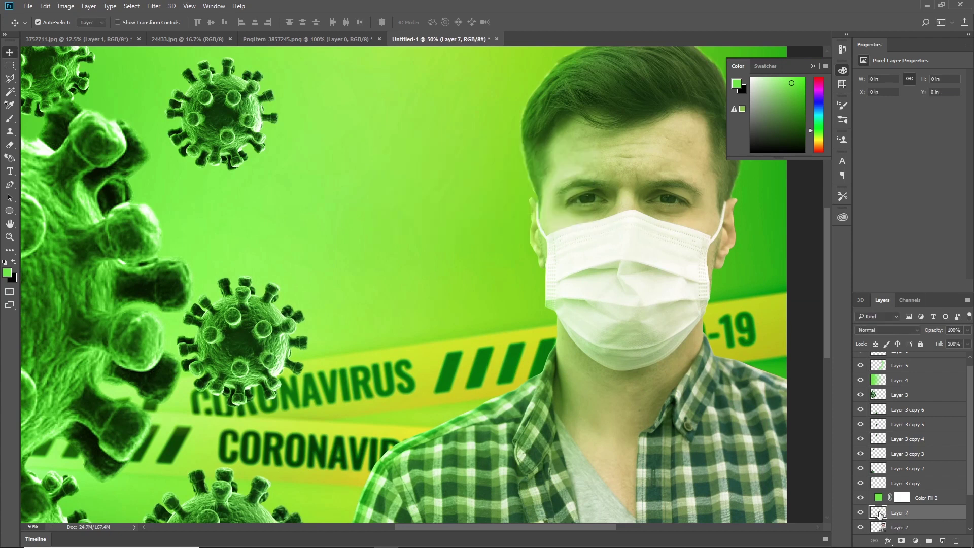
{"action": "key", "text": "p"}
{"action": "scroll", "coordinate": [660, 203], "scroll_direction": "up", "scroll_amount": 6}
{"action": "left_click_drag", "start_coordinate": [463, 285], "coordinate": [454, 329]}
{"action": "left_click", "coordinate": [333, 232]}
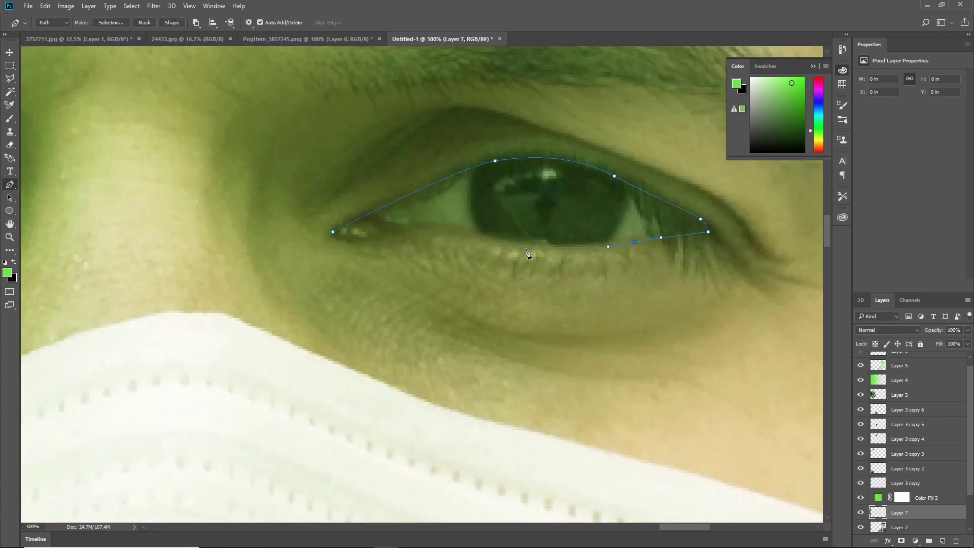
{"action": "left_click", "coordinate": [348, 240]}
{"action": "left_click", "coordinate": [333, 232]}
Convert the traced eye path to a selection and fill it with white.
{"action": "scroll", "coordinate": [339, 233], "scroll_direction": "down", "scroll_amount": 1}
{"action": "right_click", "coordinate": [503, 247]}
{"action": "left_click", "coordinate": [549, 290]}
{"action": "key", "text": "Return"}
{"action": "left_click_drag", "start_coordinate": [761, 85], "coordinate": [722, 77]}
{"action": "key", "text": "alt+BackSpace"}
{"action": "key", "text": "ctrl+1"}
Trace the man's other eye with a closed Pen path on the same layer as the white eye.
{"action": "left_click", "coordinate": [901, 526]}
{"action": "scroll", "coordinate": [314, 300], "scroll_direction": "up", "scroll_amount": 1}
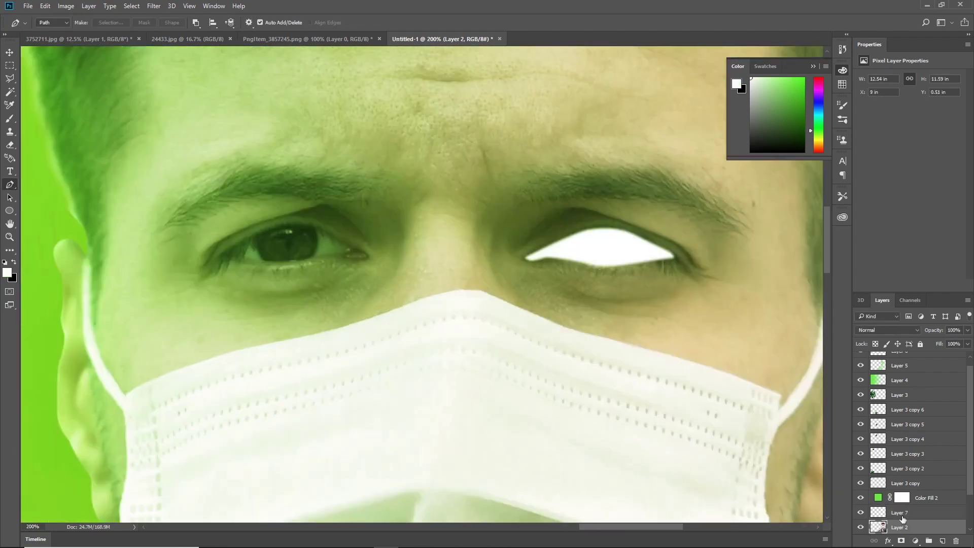
{"action": "left_click", "coordinate": [901, 515]}
{"action": "scroll", "coordinate": [359, 243], "scroll_direction": "up", "scroll_amount": 2}
{"action": "scroll", "coordinate": [376, 306], "scroll_direction": "up", "scroll_amount": 1}
{"action": "left_click", "coordinate": [523, 304]}
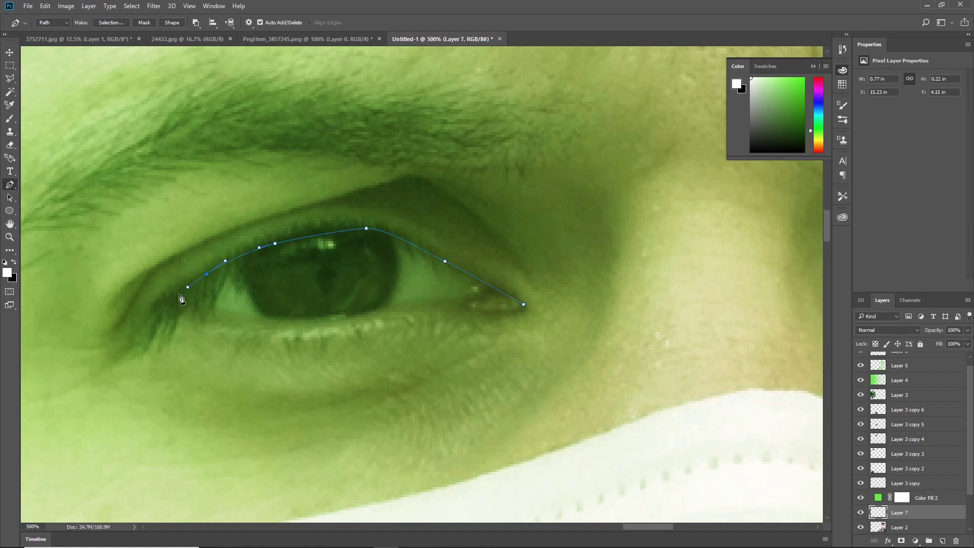
{"action": "left_click", "coordinate": [523, 304]}
Turn the second eye path into a selection, fill it with white and deselect.
{"action": "right_click", "coordinate": [578, 299]}
{"action": "left_click", "coordinate": [628, 343]}
{"action": "key", "text": "Return"}
{"action": "key", "text": "alt+BackSpace"}
{"action": "key", "text": "ctrl+d"}
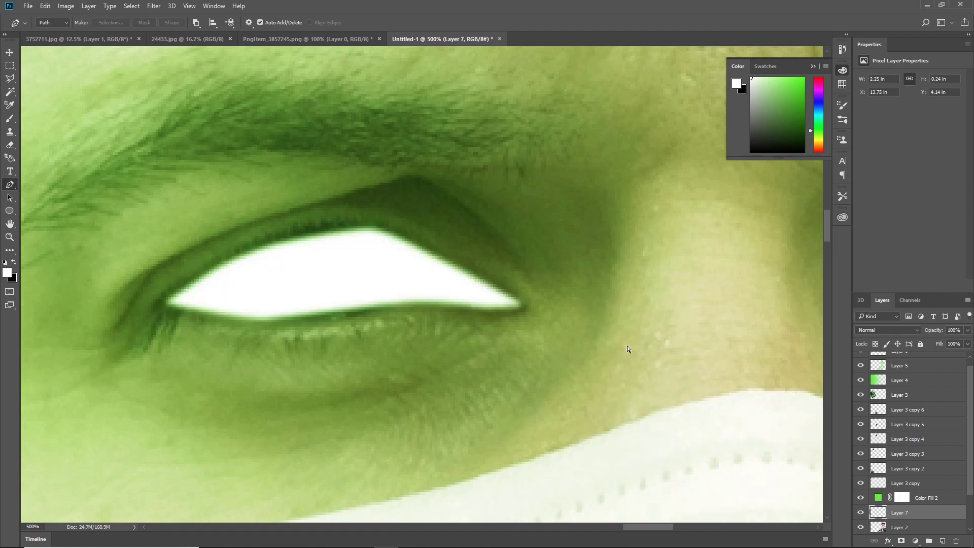
Soften the edges of both white eyes with a slight Gaussian Blur, leaving the layer's blending mode at Normal.
{"action": "key", "text": "ctrl+minus"}
{"action": "key", "text": "ctrl+minus"}
{"action": "key", "text": "ctrl+minus"}
{"action": "key", "text": "ctrl+minus"}
{"action": "key", "text": "ctrl+minus"}
{"action": "key", "text": "ctrl+minus"}
{"action": "key", "text": "ctrl+minus"}
{"action": "key", "text": "v"}
{"action": "left_click", "coordinate": [888, 330]}
{"action": "left_click", "coordinate": [792, 315]}
{"action": "left_click", "coordinate": [154, 7]}
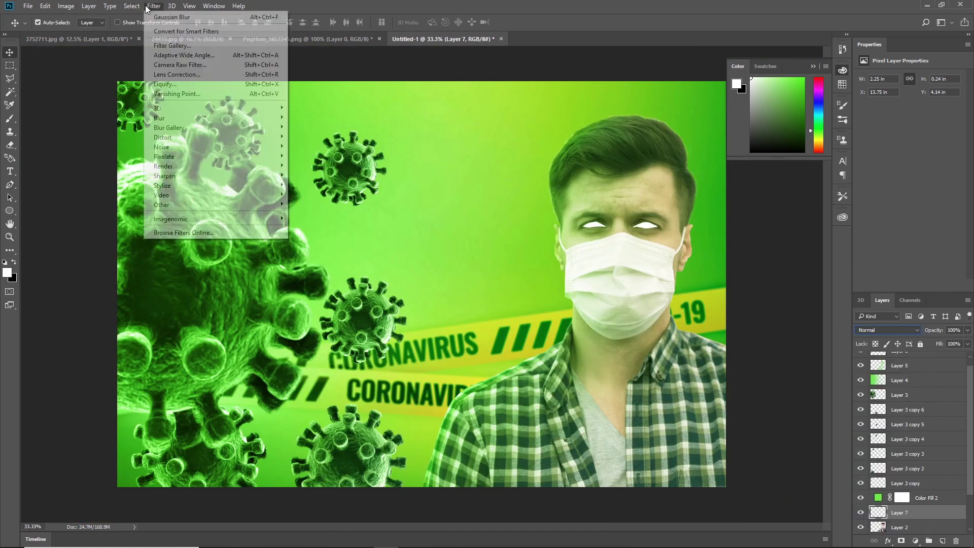
{"action": "mouse_move", "coordinate": [172, 115]}
{"action": "left_click", "coordinate": [312, 153]}
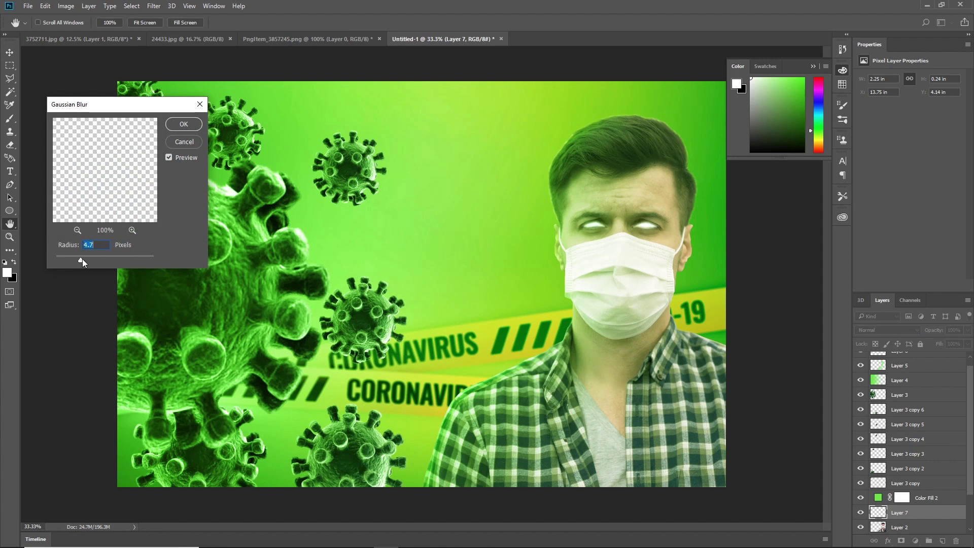
{"action": "left_click_drag", "start_coordinate": [65, 261], "coordinate": [74, 260]}
{"action": "left_click", "coordinate": [185, 125]}
Examine the blurred white eyes up close and within the full composition.
{"action": "key", "text": "ctrl+minus"}
{"action": "key", "text": "ctrl+plus"}
{"action": "key", "text": "ctrl+plus"}
{"action": "left_click_drag", "start_coordinate": [753, 210], "coordinate": [610, 242]}
{"action": "scroll", "coordinate": [610, 241], "scroll_direction": "up", "scroll_amount": 1}
{"action": "scroll", "coordinate": [629, 250], "scroll_direction": "down", "scroll_amount": 3}
{"action": "scroll", "coordinate": [541, 238], "scroll_direction": "up", "scroll_amount": 3}
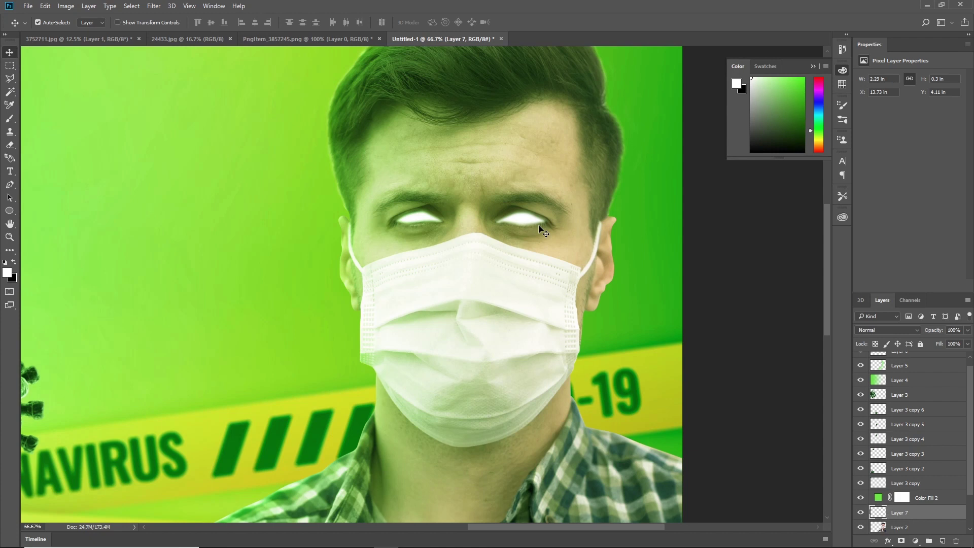
{"action": "scroll", "coordinate": [539, 226], "scroll_direction": "down", "scroll_amount": 4}
{"action": "scroll", "coordinate": [595, 285], "scroll_direction": "up", "scroll_amount": 5}
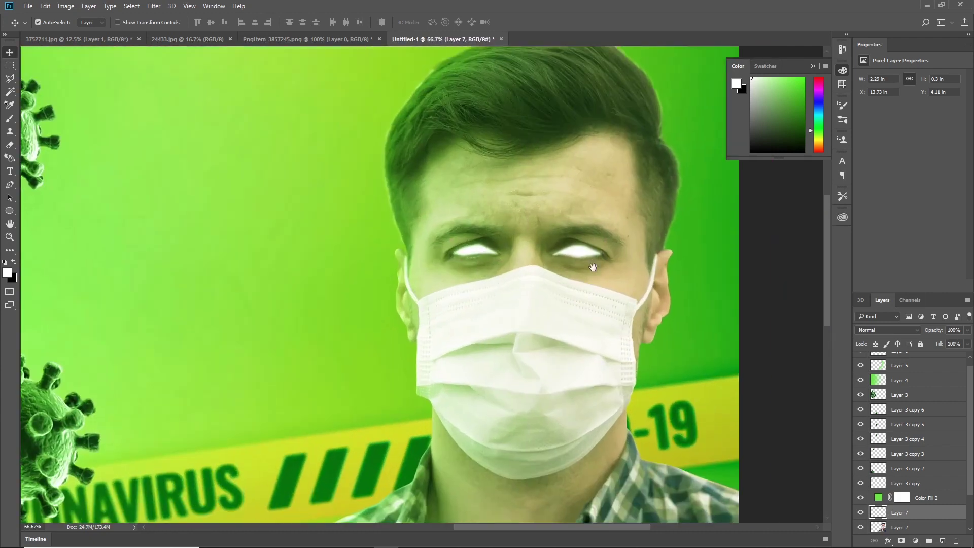
{"action": "scroll", "coordinate": [598, 299], "scroll_direction": "up", "scroll_amount": 2}
{"action": "scroll", "coordinate": [596, 284], "scroll_direction": "down", "scroll_amount": 5}
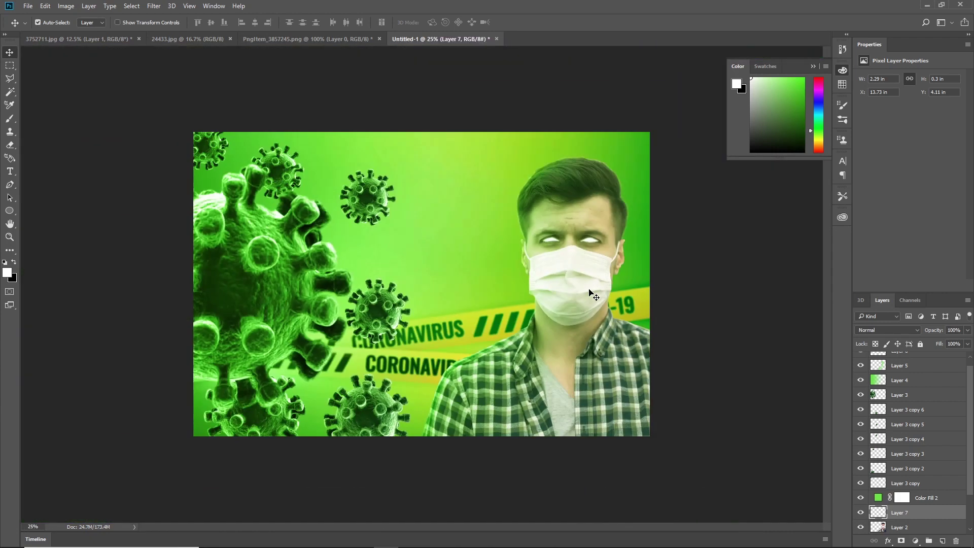
{"action": "scroll", "coordinate": [594, 264], "scroll_direction": "down", "scroll_amount": 2}
{"action": "scroll", "coordinate": [599, 274], "scroll_direction": "up", "scroll_amount": 1}
{"action": "key", "text": "ctrl+plus"}
{"action": "key", "text": "ctrl+minus"}
{"action": "scroll", "coordinate": [487, 254], "scroll_direction": "down", "scroll_amount": 1}
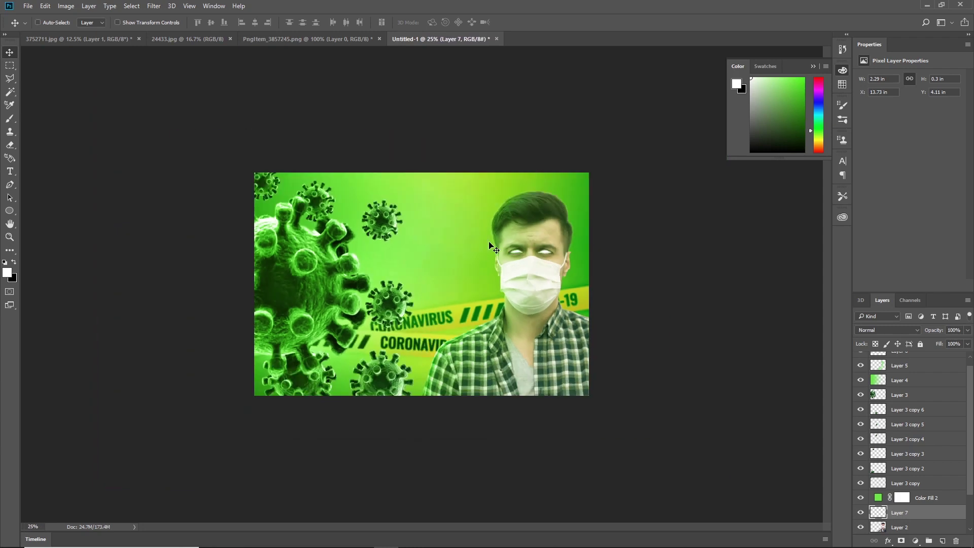
{"action": "scroll", "coordinate": [538, 247], "scroll_direction": "up", "scroll_amount": 2}
{"action": "scroll", "coordinate": [621, 260], "scroll_direction": "down", "scroll_amount": 2}
Add a new layer at the top of the stack and darken the canvas's bottom edge with a large soft black brush at 50% opacity.
{"action": "scroll", "coordinate": [915, 364], "scroll_direction": "up", "scroll_amount": 1}
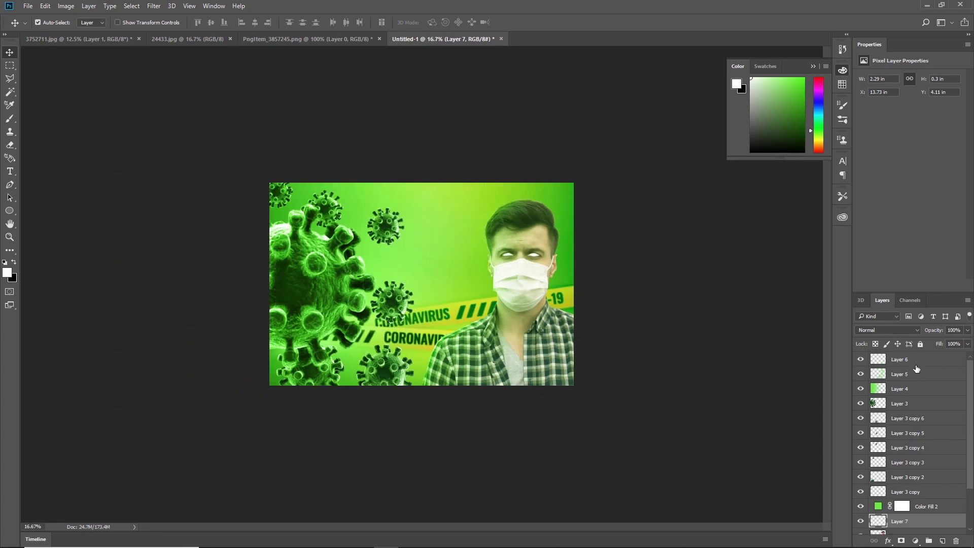
{"action": "left_click", "coordinate": [915, 362]}
{"action": "key", "text": "ctrl+shift+n"}
{"action": "key", "text": "Return"}
{"action": "key", "text": "bracketright"}
{"action": "key", "text": "bracketright"}
{"action": "key", "text": "bracketright"}
{"action": "mouse_move", "coordinate": [263, 441]}
{"action": "left_mouse_down"}
{"action": "mouse_move", "coordinate": [415, 455]}
{"action": "mouse_move", "coordinate": [226, 409]}
{"action": "mouse_move", "coordinate": [463, 428]}
{"action": "mouse_move", "coordinate": [587, 470]}
{"action": "left_mouse_up"}
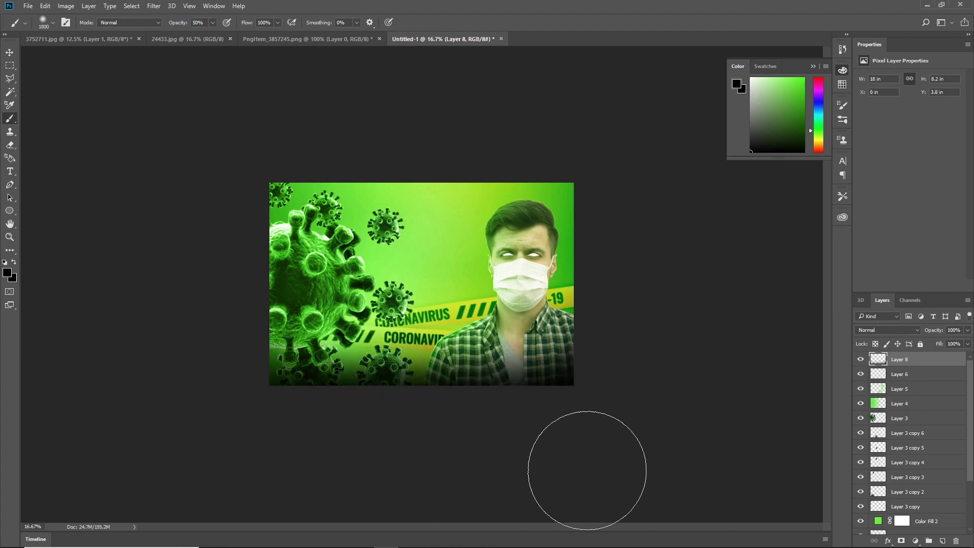
{"action": "left_click_drag", "start_coordinate": [262, 436], "coordinate": [266, 429]}
{"action": "scroll", "coordinate": [439, 429], "scroll_direction": "down", "scroll_amount": 1}
{"action": "scroll", "coordinate": [365, 284], "scroll_direction": "up", "scroll_amount": 1}
Try to darken the canvas's top edge with soft black brush strokes.
{"action": "mouse_move", "coordinate": [289, 157]}
{"action": "left_mouse_down"}
{"action": "mouse_move", "coordinate": [577, 135]}
{"action": "mouse_move", "coordinate": [612, 148]}
{"action": "left_mouse_up"}
{"action": "key", "text": "ctrl+z"}
{"action": "left_click_drag", "start_coordinate": [611, 147], "coordinate": [382, 132]}
{"action": "key", "text": "ctrl+z"}
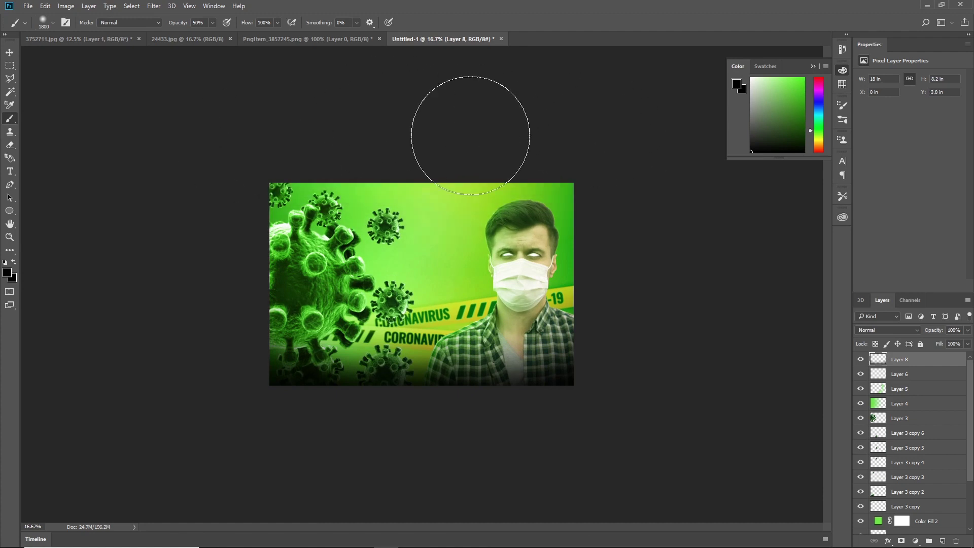
{"action": "left_click_drag", "start_coordinate": [241, 126], "coordinate": [652, 128]}
{"action": "key", "text": "ctrl+z"}
{"action": "left_click_drag", "start_coordinate": [252, 116], "coordinate": [613, 158]}
{"action": "key", "text": "ctrl+z"}
{"action": "left_click_drag", "start_coordinate": [553, 128], "coordinate": [96, 133]}
{"action": "key", "text": "ctrl+minus"}
{"action": "key", "text": "ctrl+minus"}
{"action": "key", "text": "ctrl+z"}
Add the black text "corona" between the viruses and the man in Gisbon DEMO at about 75 pt with 325 tracking.
{"action": "key", "text": "ctrl+plus"}
{"action": "key", "text": "ctrl+plus"}
{"action": "key", "text": "v"}
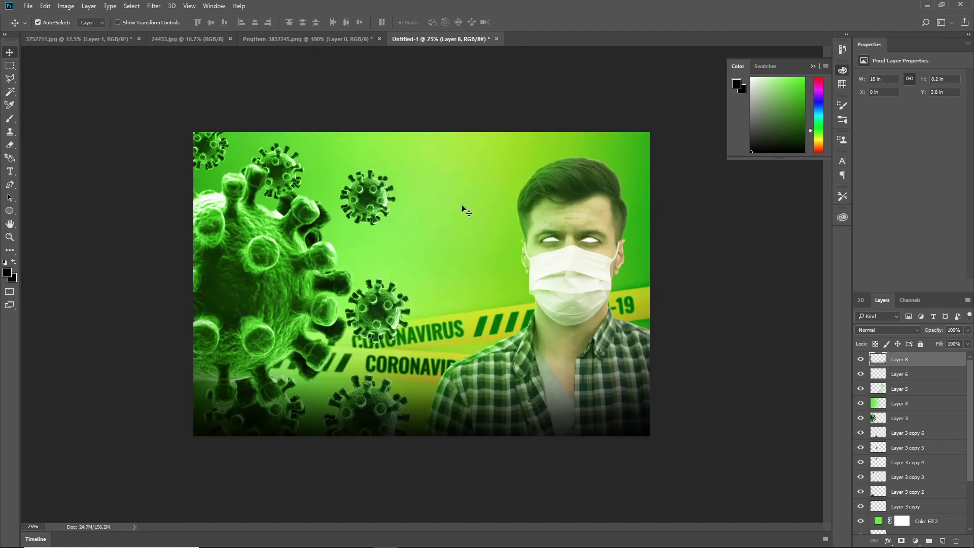
{"action": "left_click", "coordinate": [430, 206]}
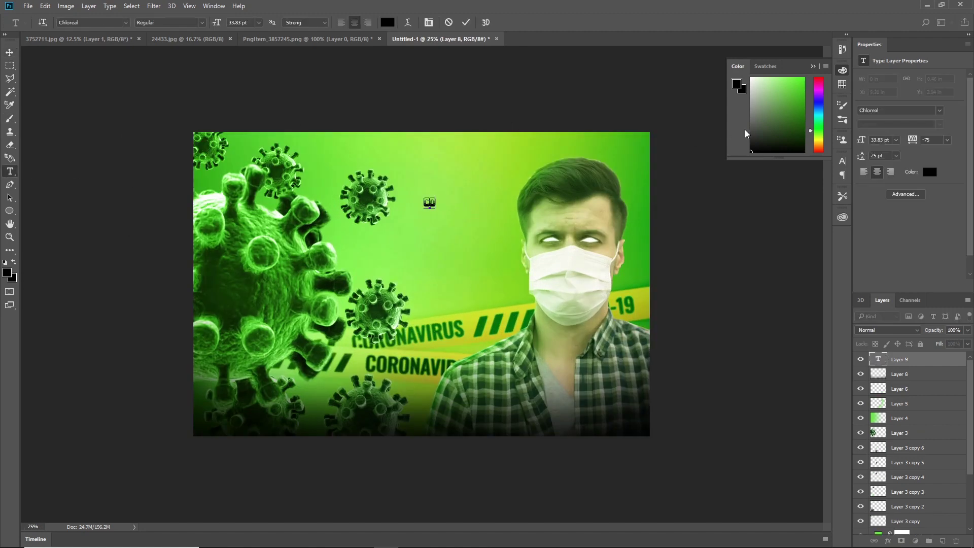
{"action": "left_click", "coordinate": [843, 161]}
{"action": "left_click", "coordinate": [781, 174]}
{"action": "scroll", "coordinate": [862, 294], "scroll_direction": "up", "scroll_amount": 5}
{"action": "left_click", "coordinate": [863, 253]}
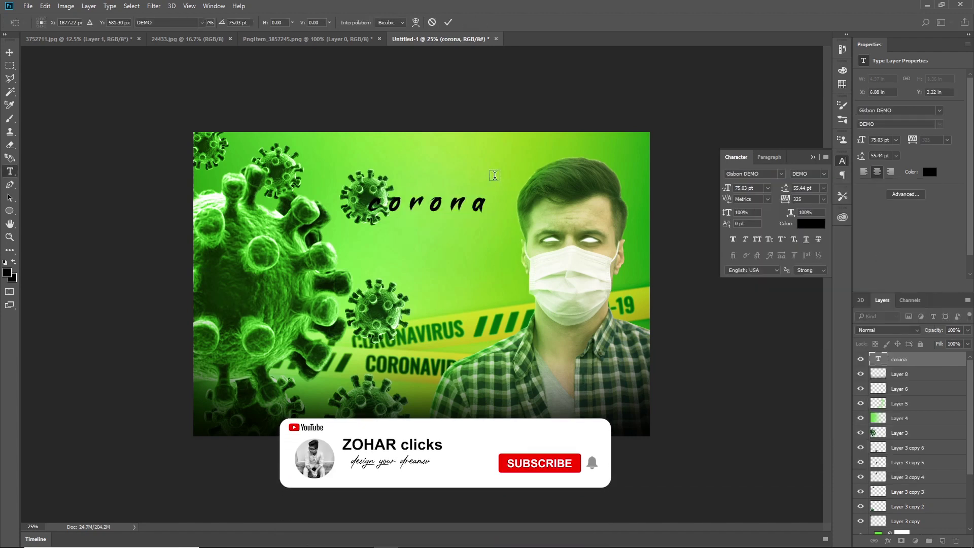
{"action": "key", "text": "ctrl+Return"}
Move the "corona" text over the man and send its layer back to directly above the tape background.
{"action": "key", "text": "v"}
{"action": "left_click_drag", "start_coordinate": [467, 205], "coordinate": [531, 198]}
{"action": "key", "text": "ctrl+bracketleft"}
{"action": "key", "text": "ctrl+bracketleft"}
{"action": "key", "text": "ctrl+bracketleft"}
{"action": "key", "text": "ctrl+bracketleft"}
{"action": "key", "text": "ctrl+bracketleft"}
{"action": "key", "text": "ctrl+bracketleft"}
{"action": "key", "text": "ctrl+bracketleft"}
{"action": "key", "text": "ctrl+bracketleft"}
{"action": "key", "text": "ctrl+bracketleft"}
{"action": "key", "text": "ctrl+bracketleft"}
{"action": "key", "text": "ctrl+bracketleft"}
{"action": "key", "text": "ctrl+bracketleft"}
{"action": "key", "text": "ctrl+bracketleft"}
{"action": "key", "text": "ctrl+bracketleft"}
{"action": "key", "text": "ctrl+bracketleft"}
Enlarge the "corona" text to about 90.55 pt and position it between the viruses and the man.
{"action": "key", "text": "ctrl+t"}
{"action": "left_click_drag", "start_coordinate": [608, 217], "coordinate": [615, 270]}
{"action": "left_click_drag", "start_coordinate": [580, 237], "coordinate": [628, 222]}
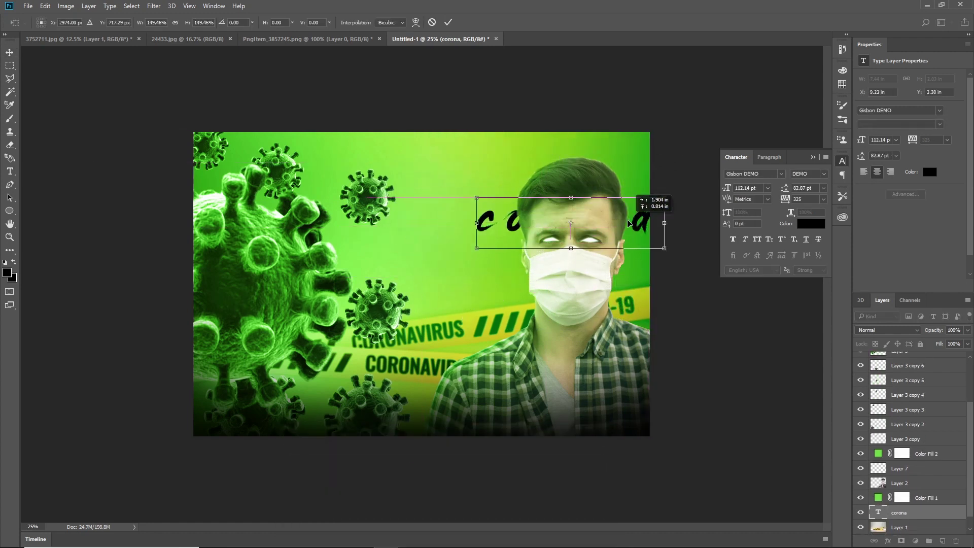
{"action": "left_click_drag", "start_coordinate": [571, 196], "coordinate": [462, 236]}
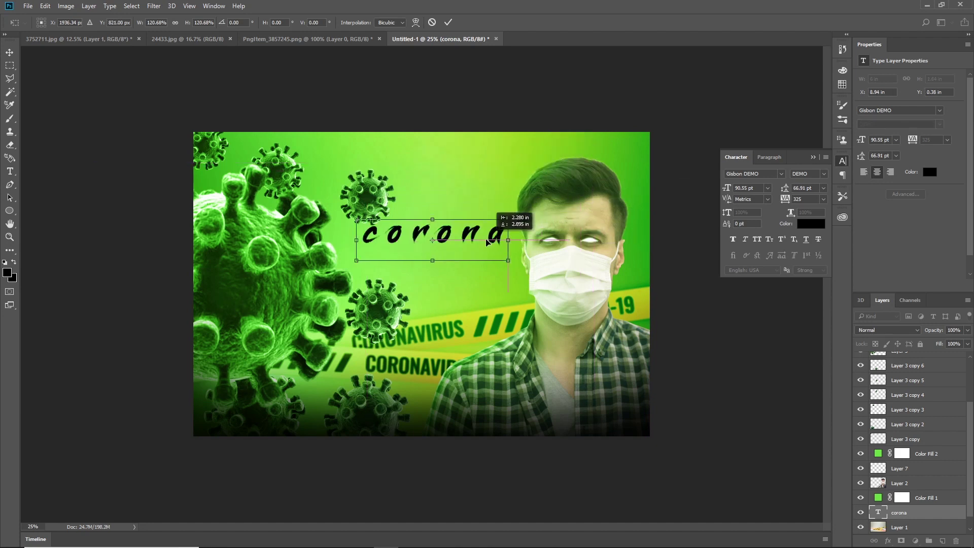
{"action": "key", "text": "Return"}
Select the white eye shapes and fill them with light green on a new layer.
{"action": "key", "text": "ctrl+minus"}
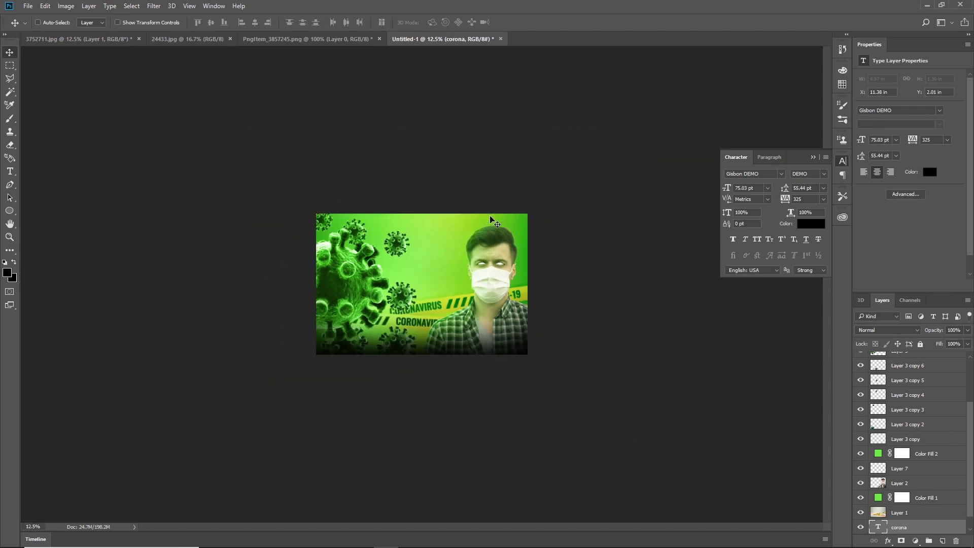
{"action": "scroll", "coordinate": [490, 219], "scroll_direction": "up", "scroll_amount": 3}
{"action": "scroll", "coordinate": [583, 263], "scroll_direction": "down", "scroll_amount": 1}
{"action": "scroll", "coordinate": [626, 254], "scroll_direction": "up", "scroll_amount": 2}
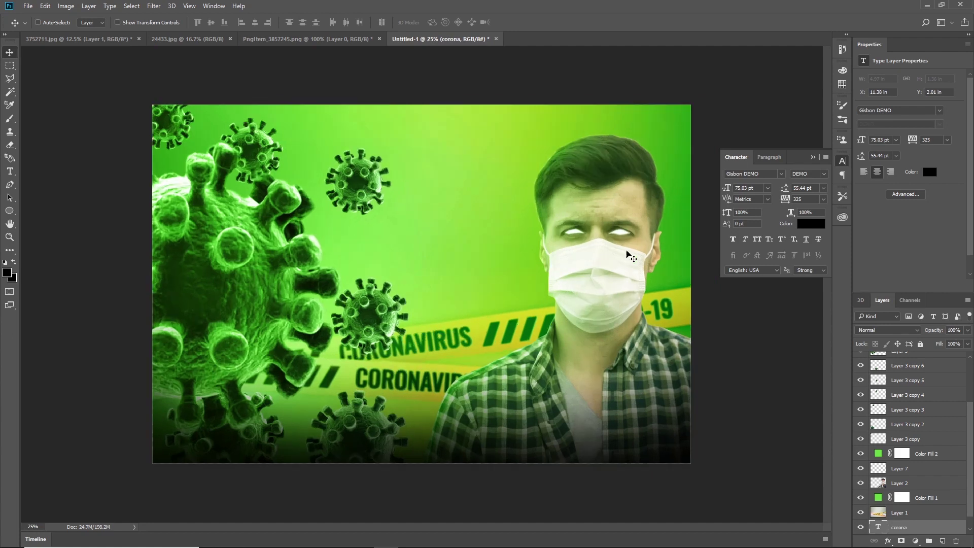
{"action": "double_click", "coordinate": [874, 471]}
{"action": "key", "text": "Escape"}
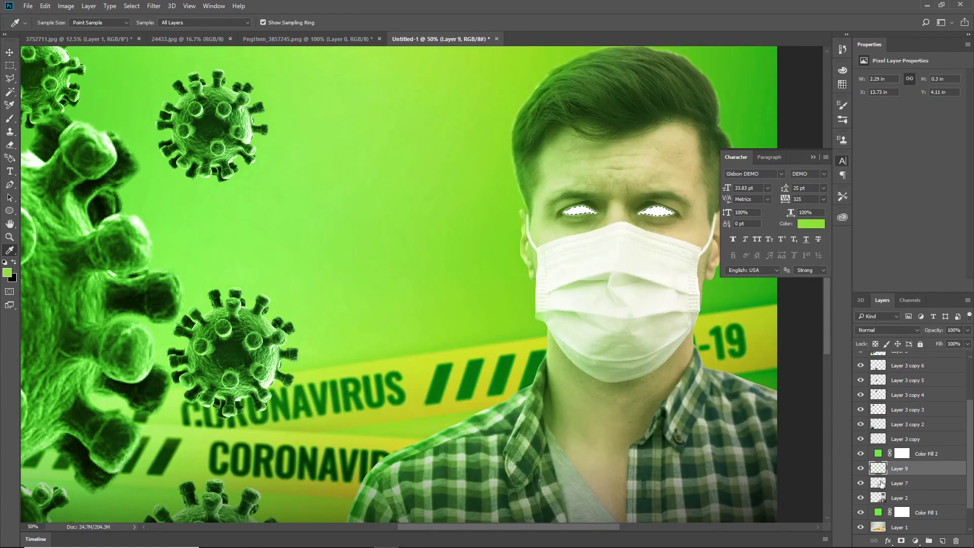
Move the green eye layer beneath the white eye layer and soften it with Gaussian Blur.
{"action": "key", "text": "ctrl+minus"}
{"action": "left_click_drag", "start_coordinate": [882, 485], "coordinate": [882, 484]}
{"action": "left_click", "coordinate": [154, 6]}
{"action": "mouse_move", "coordinate": [175, 119]}
{"action": "left_click", "coordinate": [320, 159]}
{"action": "left_click", "coordinate": [184, 118]}
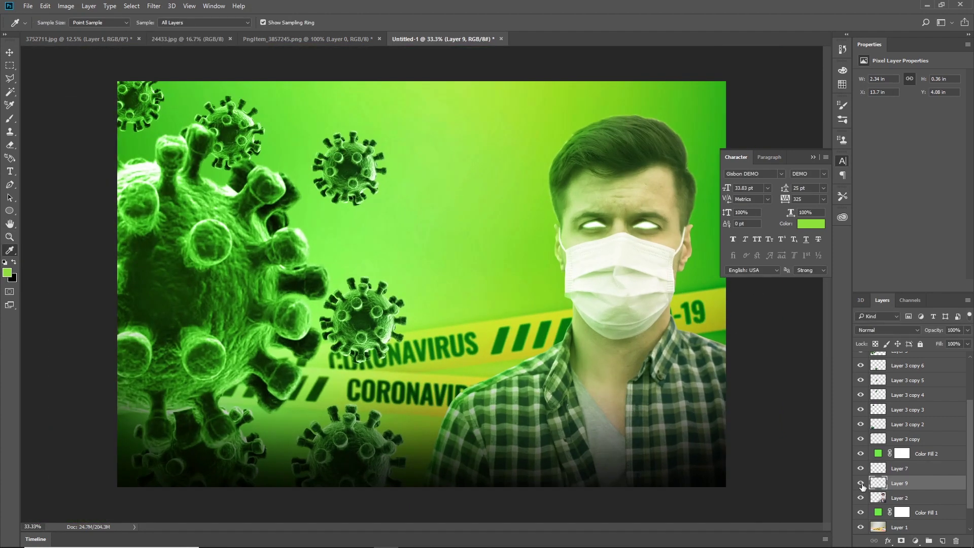
Compare the eyes with the green glow layer hidden and shown, and inspect them up close.
{"action": "left_click", "coordinate": [861, 484]}
{"action": "left_click", "coordinate": [861, 484]}
{"action": "key", "text": "ctrl+plus"}
{"action": "key", "text": "v"}
{"action": "left_click_drag", "start_coordinate": [801, 292], "coordinate": [572, 284]}
{"action": "key", "text": "ctrl+plus"}
{"action": "key", "text": "ctrl+plus"}
{"action": "key", "text": "ctrl+minus"}
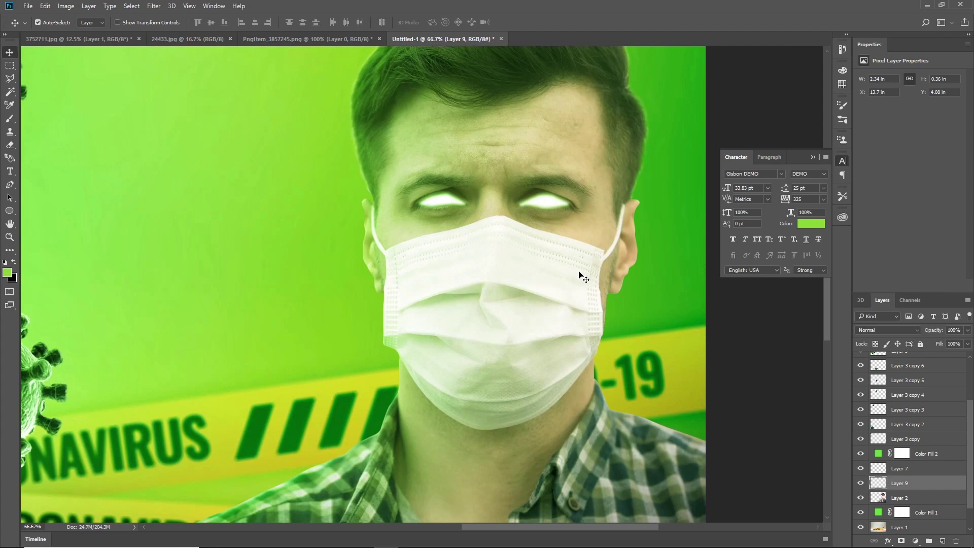
Examine the man's mask and shirt in detail and review the overall composition.
{"action": "key", "text": "ctrl+minus"}
{"action": "key", "text": "ctrl+minus"}
{"action": "key", "text": "ctrl+minus"}
{"action": "key", "text": "ctrl+plus"}
{"action": "key", "text": "ctrl+plus"}
{"action": "left_click_drag", "start_coordinate": [709, 303], "coordinate": [444, 218]}
{"action": "key", "text": "ctrl+plus"}
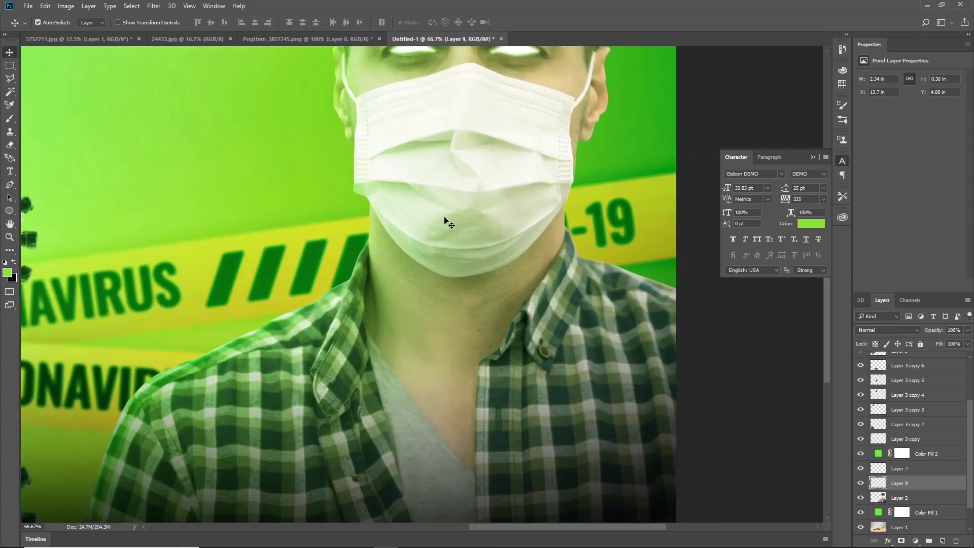
{"action": "key", "text": "ctrl+minus"}
{"action": "key", "text": "ctrl+minus"}
{"action": "key", "text": "ctrl+minus"}
{"action": "key", "text": "ctrl+minus"}
{"action": "key", "text": "ctrl+plus"}
{"action": "key", "text": "ctrl+minus"}
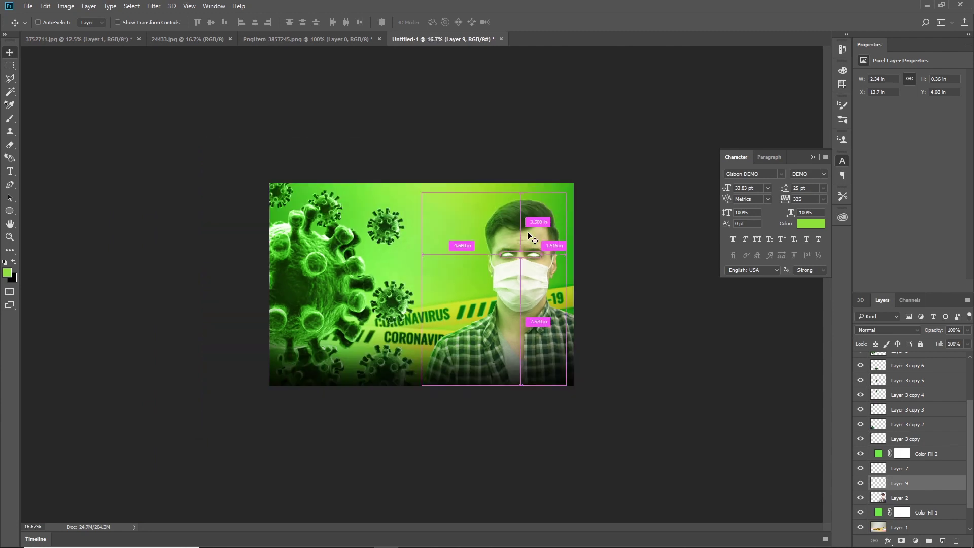
Start a text line in the empty green area beside the man and set the text colour to black.
{"action": "key", "text": "ctrl+minus"}
{"action": "key", "text": "ctrl+minus"}
{"action": "key", "text": "ctrl+minus"}
{"action": "key", "text": "ctrl+plus"}
{"action": "key", "text": "ctrl+plus"}
{"action": "key", "text": "ctrl+plus"}
{"action": "key", "text": "ctrl+plus"}
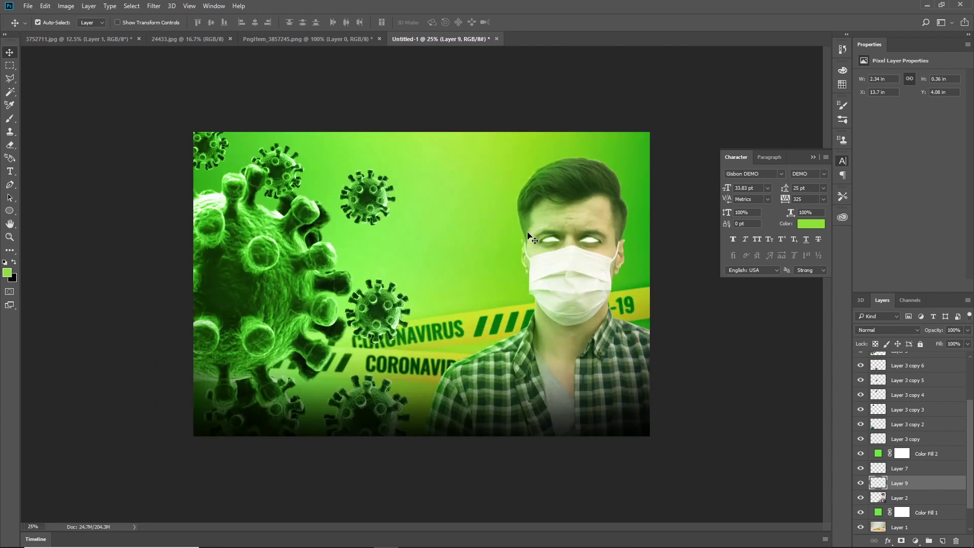
{"action": "left_click", "coordinate": [423, 224]}
{"action": "key", "text": "Escape"}
{"action": "left_click", "coordinate": [387, 23]}
{"action": "left_click", "coordinate": [637, 310]}
{"action": "left_click", "coordinate": [865, 174]}
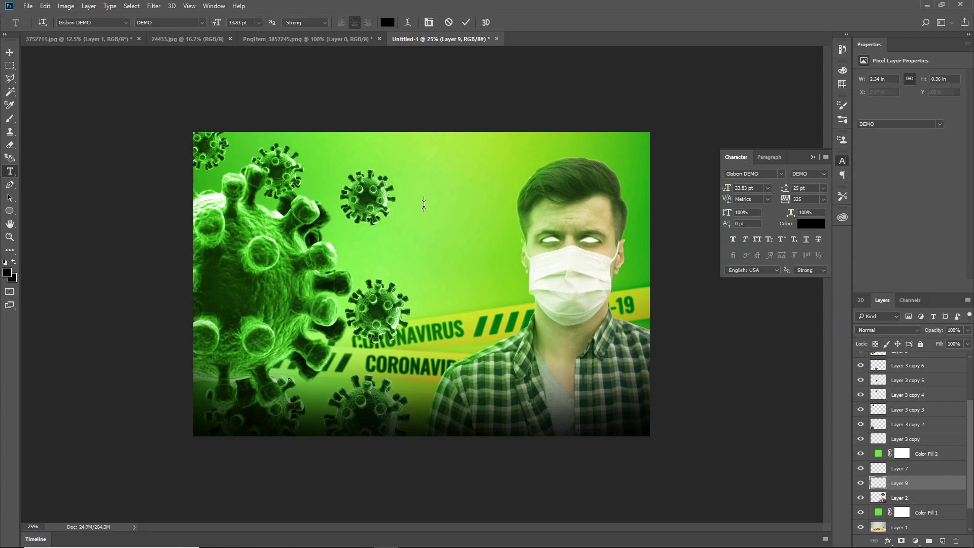
Add the word corona stacked as "co", "ro", "na" beside the man's head and enlarge it to 92.32 pt.
{"action": "left_click", "coordinate": [423, 204]}
{"action": "type", "text": "co"}
{"action": "key", "text": "ctrl+t"}
{"action": "left_click_drag", "start_coordinate": [435, 196], "coordinate": [453, 168]}
{"action": "left_click_drag", "start_coordinate": [435, 197], "coordinate": [480, 245]}
{"action": "key", "text": "Return"}
{"action": "type", "text": "co"}
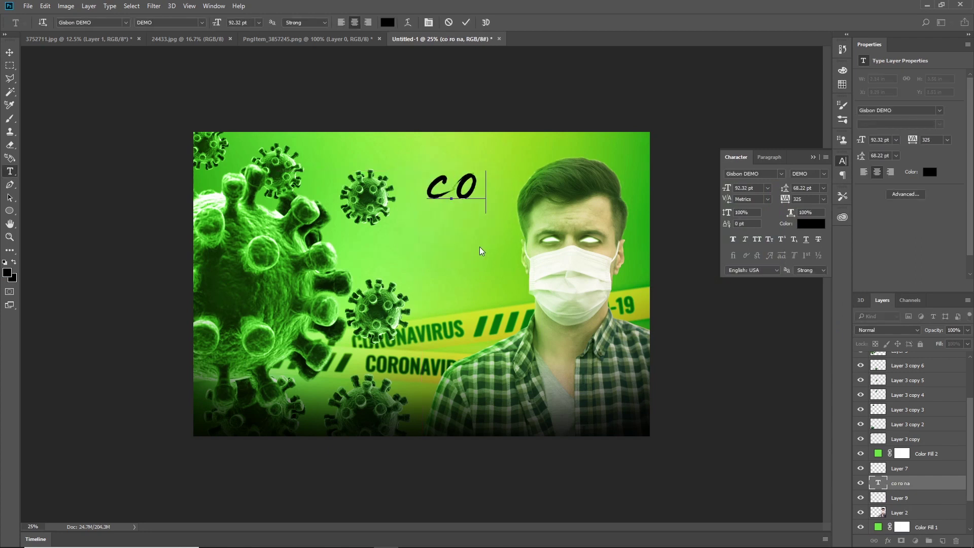
Set the stacked text in all capitals with 365 tracking, 95.51 pt leading and a -5.46 pt baseline shift.
{"action": "key", "text": "ctrl+Return"}
{"action": "left_click_drag", "start_coordinate": [430, 183], "coordinate": [492, 279]}
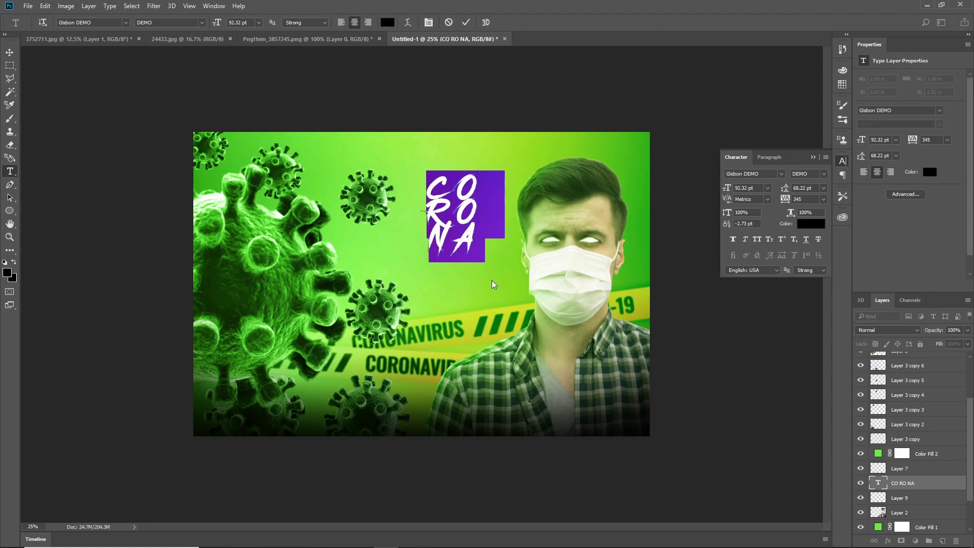
{"action": "left_click", "coordinate": [481, 241]}
{"action": "key", "text": "Escape"}
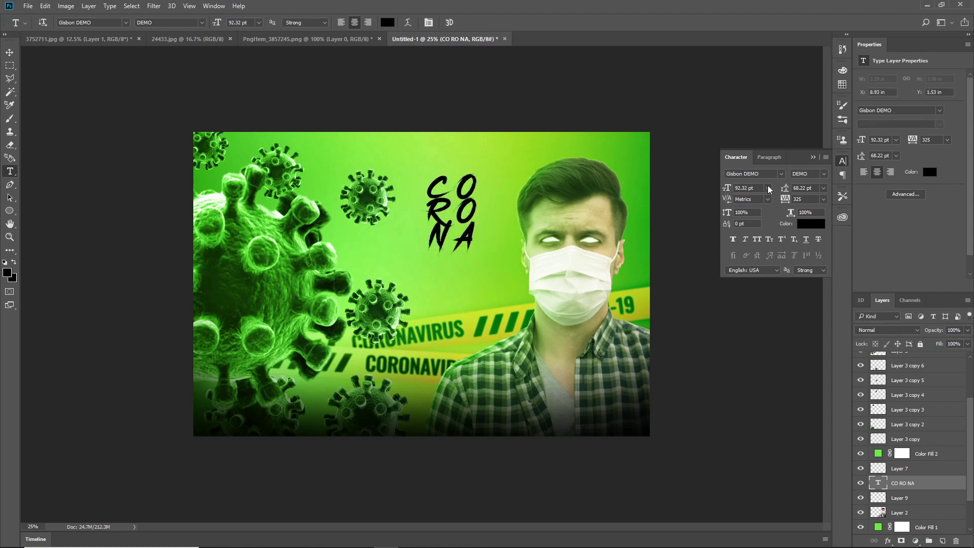
{"action": "left_click", "coordinate": [823, 188]}
{"action": "left_click_drag", "start_coordinate": [431, 188], "coordinate": [496, 260]}
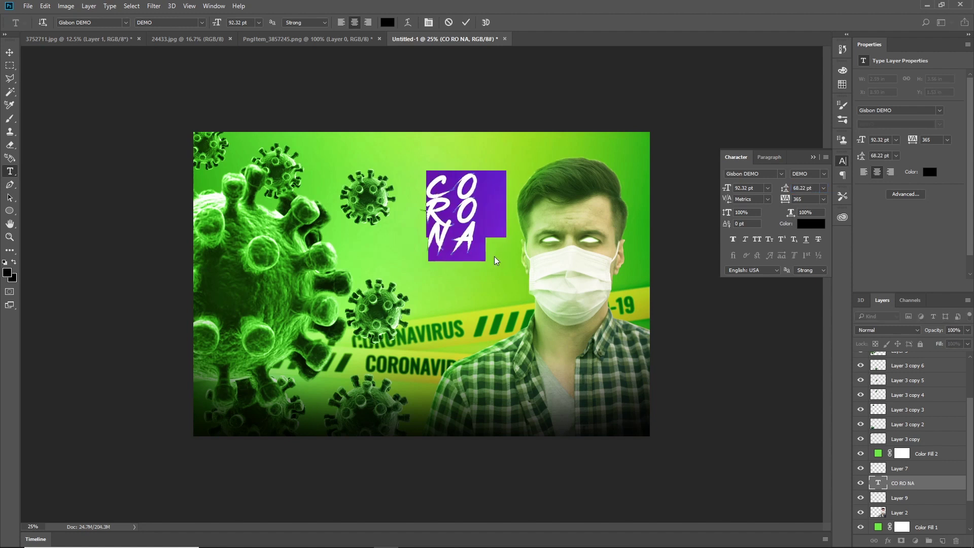
{"action": "key", "text": "ctrl+Return"}
{"action": "key", "text": "ctrl+minus"}
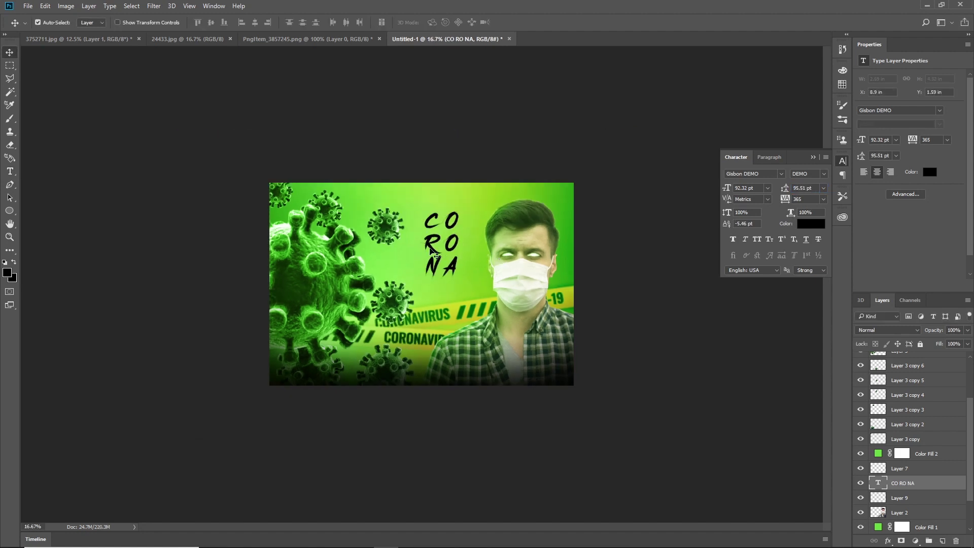
Select the CO RO NA text layer and recolour it dark green.
{"action": "left_click", "coordinate": [427, 235]}
{"action": "left_click", "coordinate": [811, 226]}
{"action": "left_click", "coordinate": [785, 232]}
{"action": "key", "text": "Escape"}
{"action": "scroll", "coordinate": [904, 398], "scroll_direction": "up", "scroll_amount": 3}
{"action": "right_click", "coordinate": [453, 237]}
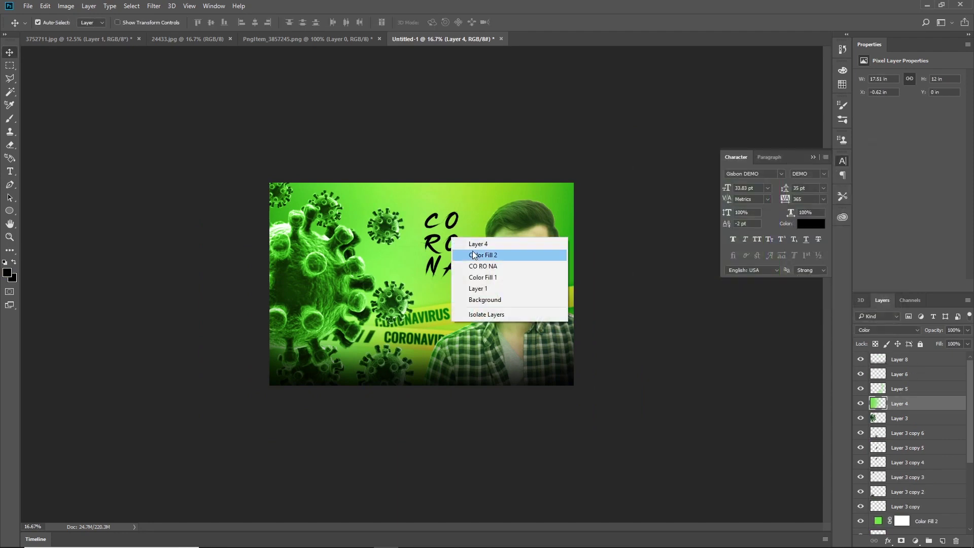
{"action": "left_click", "coordinate": [490, 267]}
{"action": "left_click", "coordinate": [806, 224]}
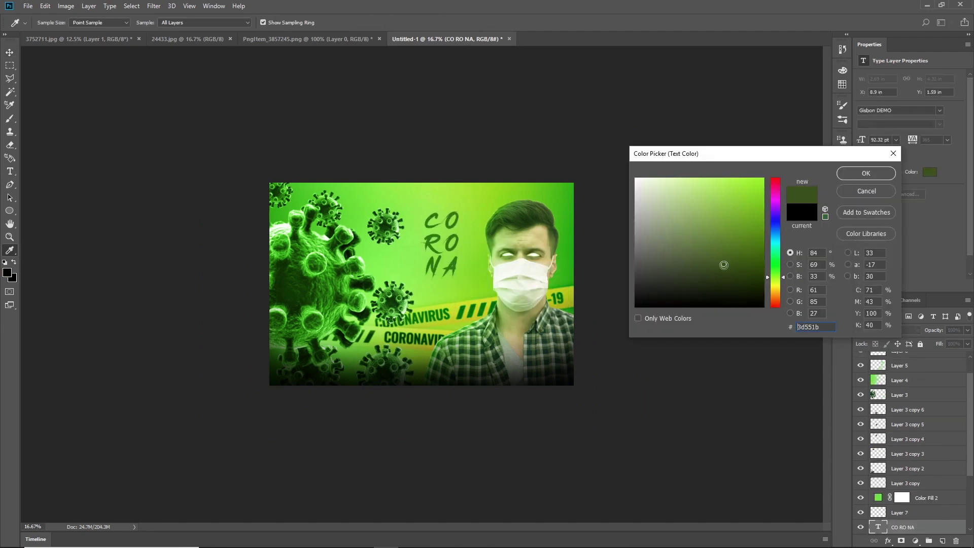
{"action": "left_click", "coordinate": [866, 173]}
{"action": "key", "text": "v"}
{"action": "key", "text": "ctrl+plus"}
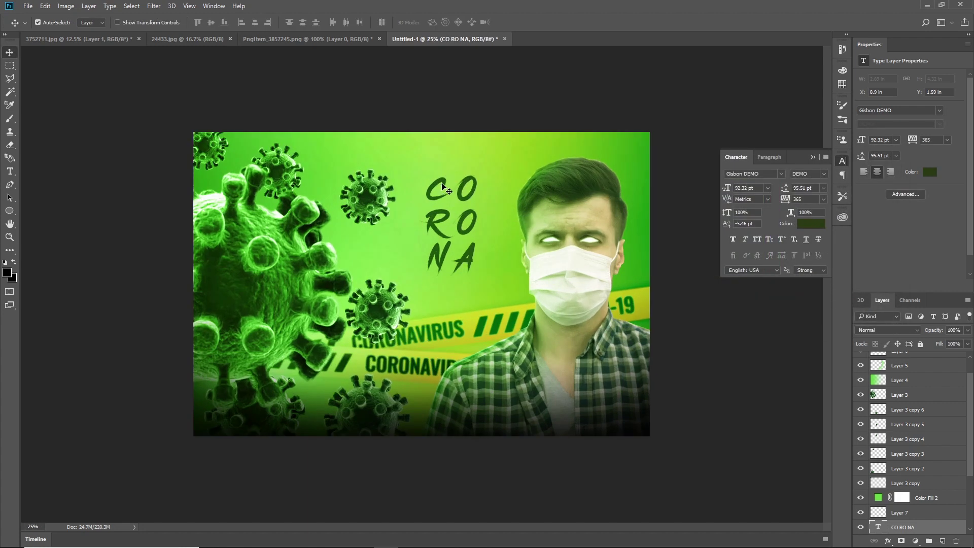
Scale the stacked text down to 89.41 pt and move it slightly closer to the man.
{"action": "scroll", "coordinate": [922, 511], "scroll_direction": "down", "scroll_amount": 2}
{"action": "key", "text": "ctrl+t"}
{"action": "left_click_drag", "start_coordinate": [488, 285], "coordinate": [498, 297]}
{"action": "mouse_move", "coordinate": [471, 250]}
{"action": "left_mouse_down"}
{"action": "mouse_move", "coordinate": [501, 314]}
{"action": "mouse_move", "coordinate": [484, 261]}
{"action": "left_mouse_up"}
{"action": "key", "text": "Return"}
{"action": "left_click_drag", "start_coordinate": [512, 169], "coordinate": [459, 181]}
Inspect the stacked text and the man's mask up close, and review the whole composition.
{"action": "key", "text": "ctrl+minus"}
{"action": "key", "text": "ctrl+plus"}
{"action": "key", "text": "ctrl+plus"}
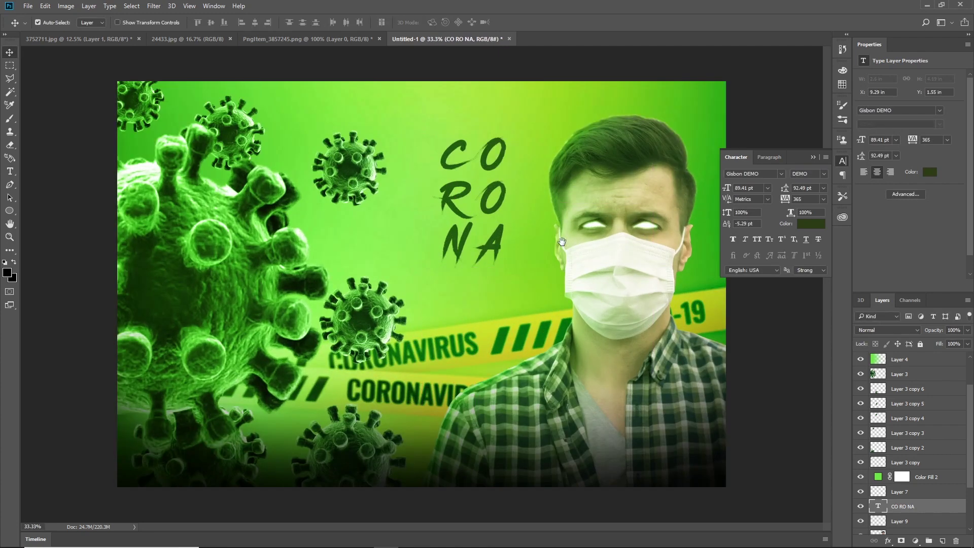
{"action": "key", "text": "ctrl+plus"}
{"action": "key", "text": "ctrl+plus"}
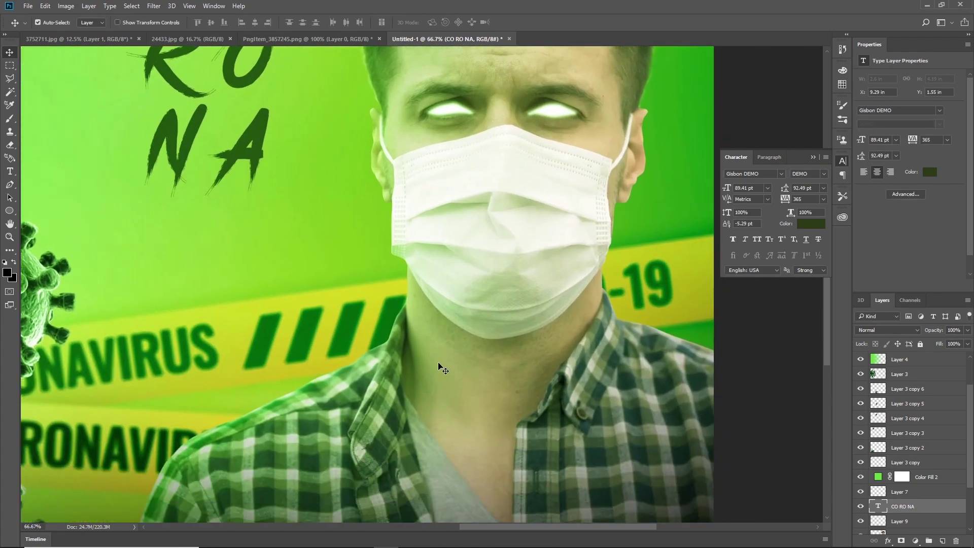
{"action": "key", "text": "ctrl+minus"}
{"action": "key", "text": "ctrl+minus"}
{"action": "key", "text": "ctrl+minus"}
{"action": "key", "text": "ctrl+minus"}
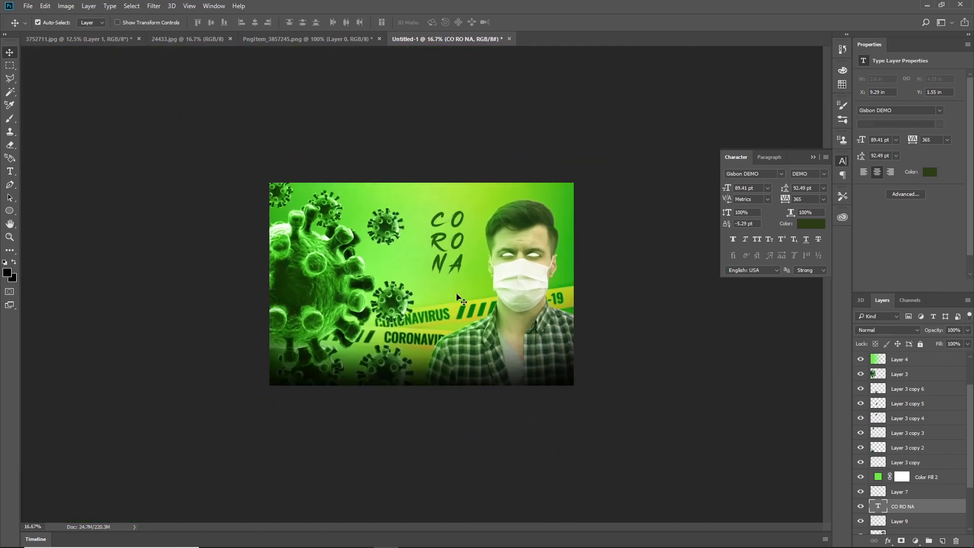
Replace the stacked text with the single-line word "corona" and adjust its letter spacing.
{"action": "double_click", "coordinate": [449, 237]}
{"action": "type", "text": "corona"}
{"action": "key", "text": "ctrl+Return"}
{"action": "double_click", "coordinate": [399, 230]}
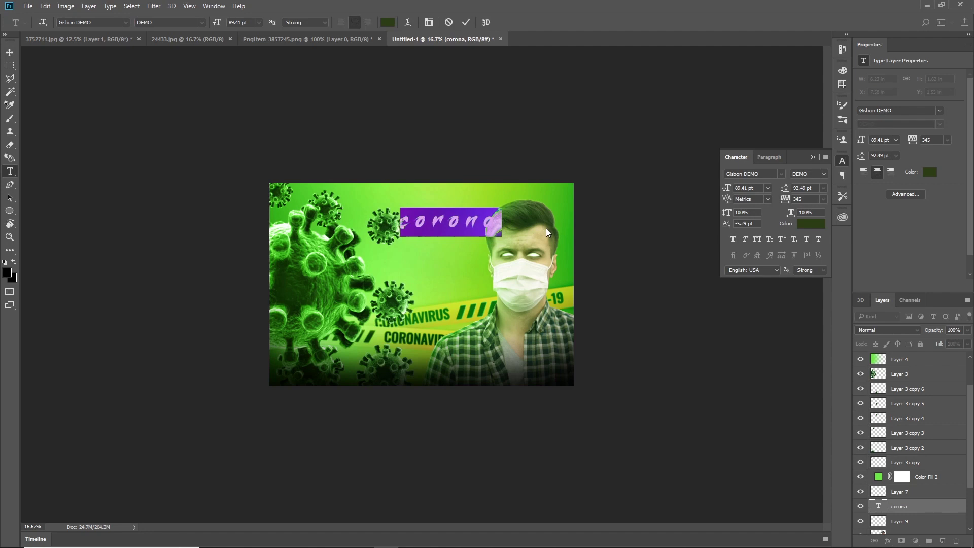
{"action": "key", "text": "ctrl+Return"}
Enlarge the corona text to 152.24 pt and move it down over the man's shirt.
{"action": "key", "text": "ctrl+t"}
{"action": "left_click_drag", "start_coordinate": [461, 226], "coordinate": [508, 235]}
{"action": "left_click_drag", "start_coordinate": [477, 264], "coordinate": [473, 241]}
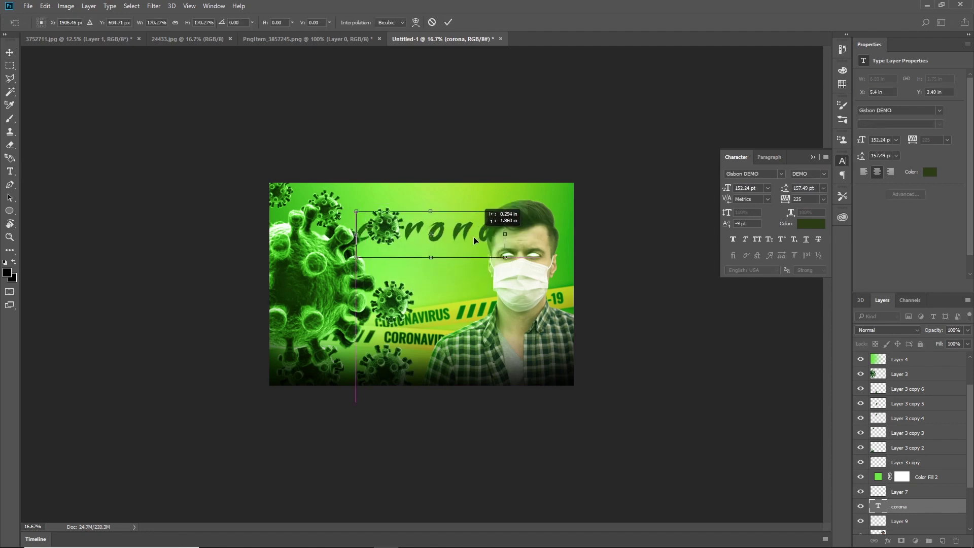
{"action": "left_click_drag", "start_coordinate": [550, 273], "coordinate": [546, 356]}
{"action": "key", "text": "Return"}
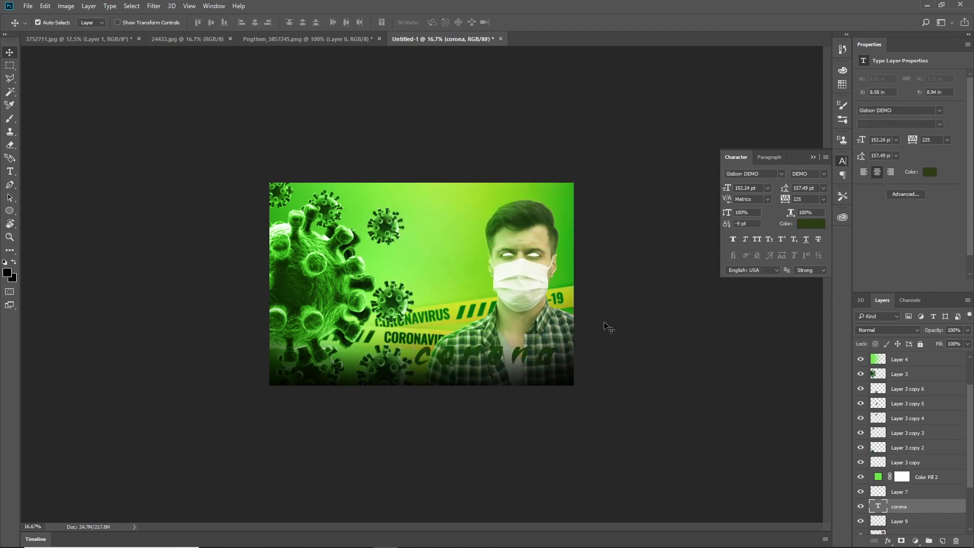
Recolour the corona text light green and raise its layer to the top of the stack.
{"action": "left_click", "coordinate": [810, 224]}
{"action": "left_click", "coordinate": [715, 189]}
{"action": "left_click_drag", "start_coordinate": [493, 366], "coordinate": [536, 366]}
{"action": "key", "text": "Return"}
{"action": "key", "text": "ctrl+bracketright"}
{"action": "key", "text": "ctrl+bracketright"}
{"action": "key", "text": "ctrl+bracketright"}
{"action": "key", "text": "ctrl+bracketright"}
{"action": "key", "text": "ctrl+bracketright"}
{"action": "key", "text": "ctrl+bracketright"}
{"action": "key", "text": "ctrl+bracketright"}
{"action": "key", "text": "ctrl+bracketright"}
{"action": "key", "text": "ctrl+bracketright"}
{"action": "key", "text": "ctrl+bracketright"}
{"action": "key", "text": "ctrl+bracketright"}
{"action": "key", "text": "ctrl+bracketright"}
{"action": "key", "text": "ctrl+bracketright"}
Scale the corona text to 126.18 pt over the lower part of the shirt and set its opacity to 50%.
{"action": "key", "text": "ctrl+t"}
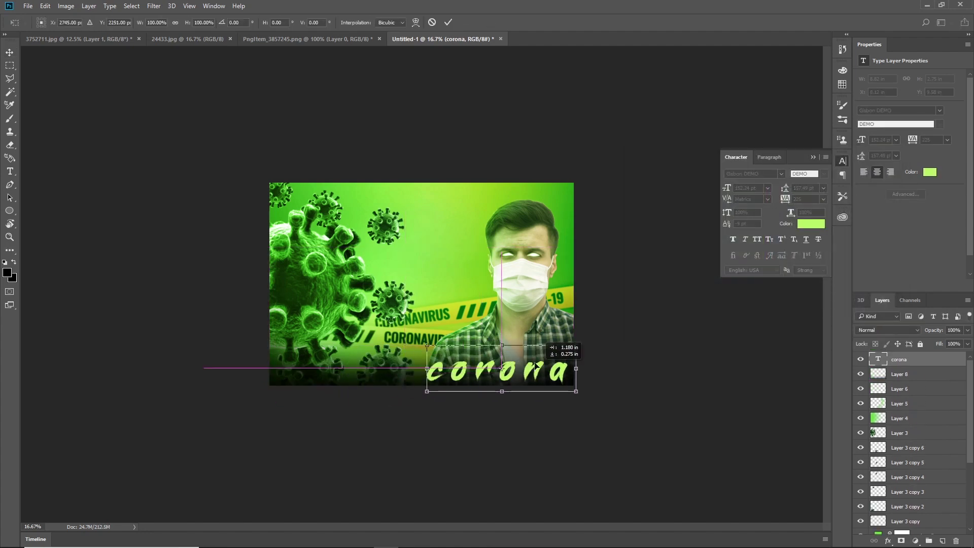
{"action": "key", "text": "5"}
{"action": "key", "text": "ctrl+minus"}
{"action": "key", "text": "ctrl+plus"}
{"action": "key", "text": "ctrl+plus"}
{"action": "key", "text": "ctrl+minus"}
{"action": "key", "text": "ctrl+minus"}
{"action": "key", "text": "ctrl+minus"}
{"action": "key", "text": "ctrl+plus"}
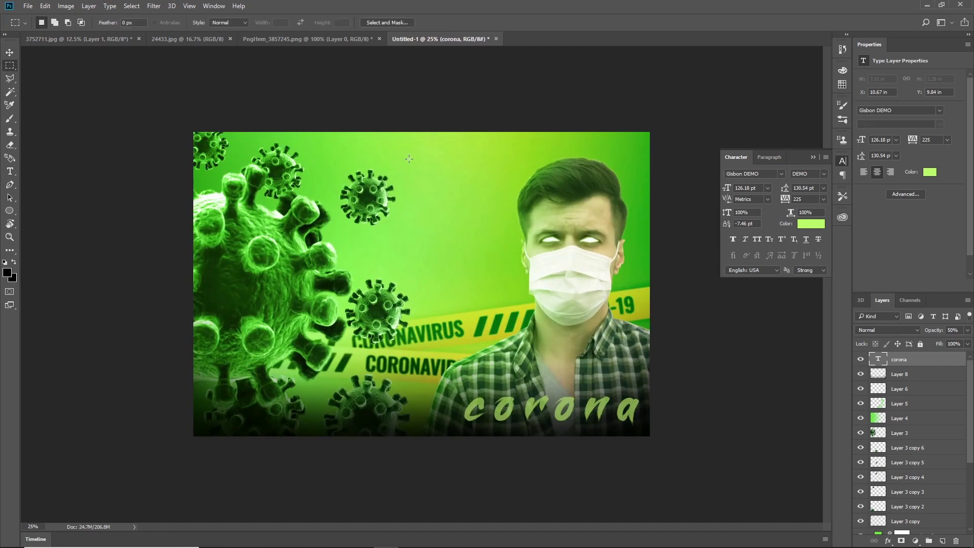
Fill a tall rectangular selection beside the man with dark green on a new layer.
{"action": "key", "text": "ctrl+shift+n"}
{"action": "key", "text": "Return"}
{"action": "left_click", "coordinate": [803, 224]}
{"action": "left_click", "coordinate": [733, 250]}
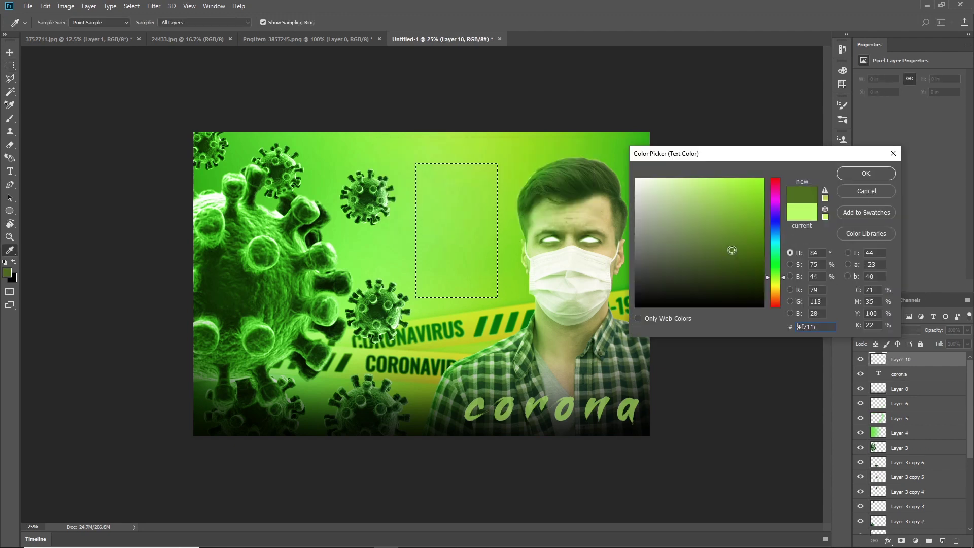
{"action": "left_click", "coordinate": [864, 173]}
{"action": "key", "text": "alt+BackSpace"}
{"action": "key", "text": "ctrl+d"}
Duplicate the dark green rectangle, fill the copy with a lighter green and shrink it to leave a dark border.
{"action": "left_click", "coordinate": [810, 224]}
{"action": "left_click", "coordinate": [726, 222]}
{"action": "left_click", "coordinate": [841, 177]}
{"action": "key", "text": "alt+BackSpace"}
{"action": "key", "text": "ctrl+z"}
{"action": "key", "text": "ctrl+t"}
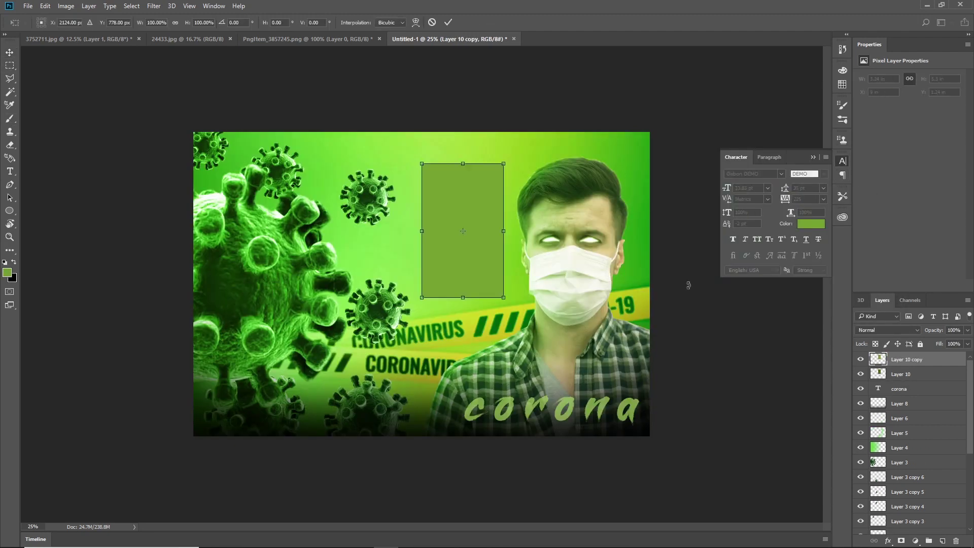
{"action": "key", "text": "Return"}
Set the text colour to white for lettering on the green panel.
{"action": "key", "text": "ctrl+plus"}
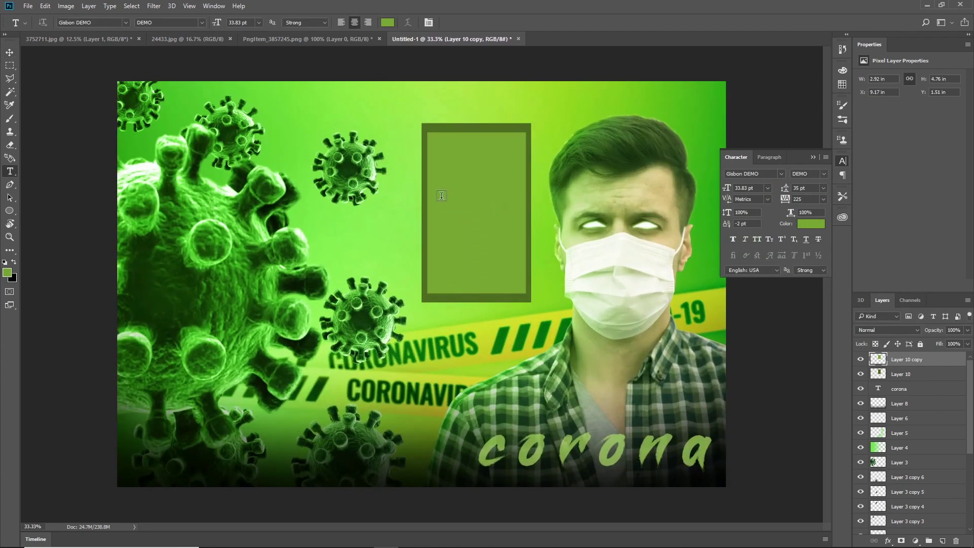
{"action": "left_click", "coordinate": [811, 223]}
{"action": "left_click", "coordinate": [858, 173]}
{"action": "left_click", "coordinate": [455, 178]}
{"action": "key", "text": "Escape"}
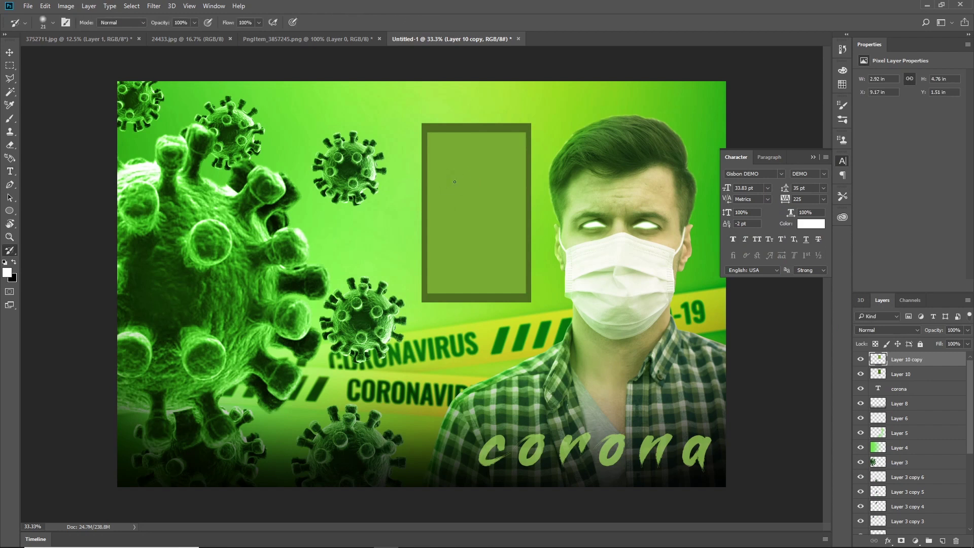
{"action": "key", "text": "t"}
Add "stay safe at home" on four lines over the green panel and enlarge the text.
{"action": "left_click", "coordinate": [451, 181]}
{"action": "type", "text": "stay"}
{"action": "key", "text": "Return"}
{"action": "type", "text": "safe"}
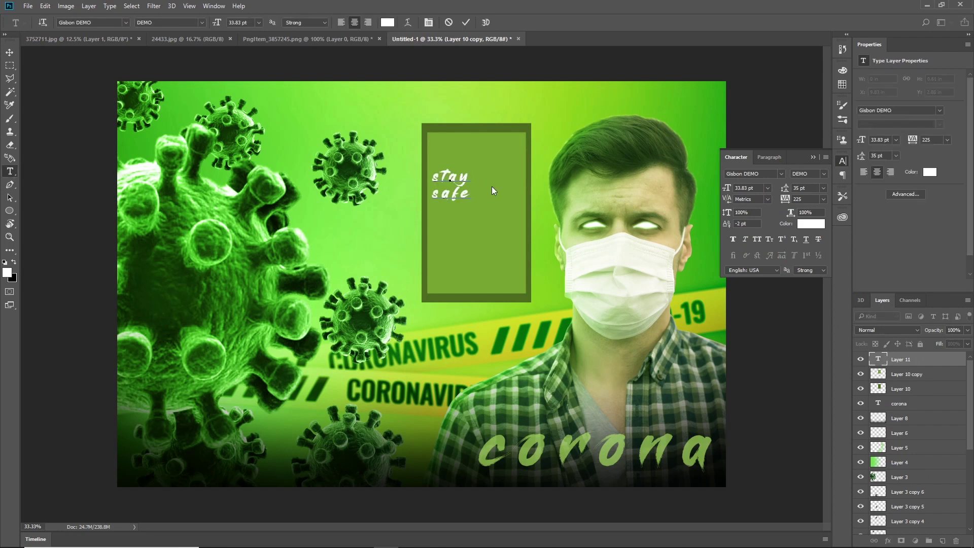
{"action": "key", "text": "Return"}
{"action": "type", "text": "at"}
{"action": "key", "text": "Return"}
{"action": "type", "text": "home"}
{"action": "key", "text": "ctrl+t"}
{"action": "left_click_drag", "start_coordinate": [459, 209], "coordinate": [511, 271]}
Delete the corona text layer and review the composition without any added lettering.
{"action": "key", "text": "ctrl+minus"}
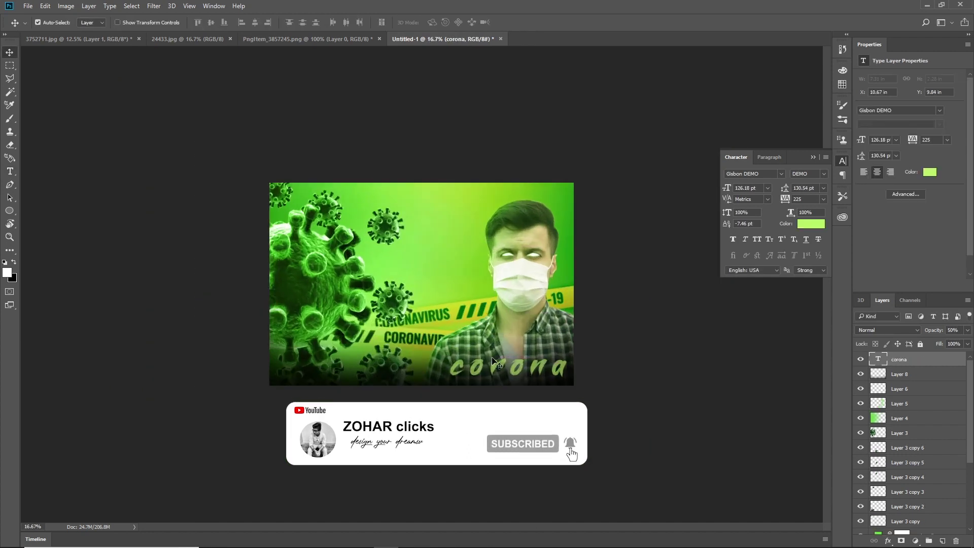
{"action": "key", "text": "ctrl+minus"}
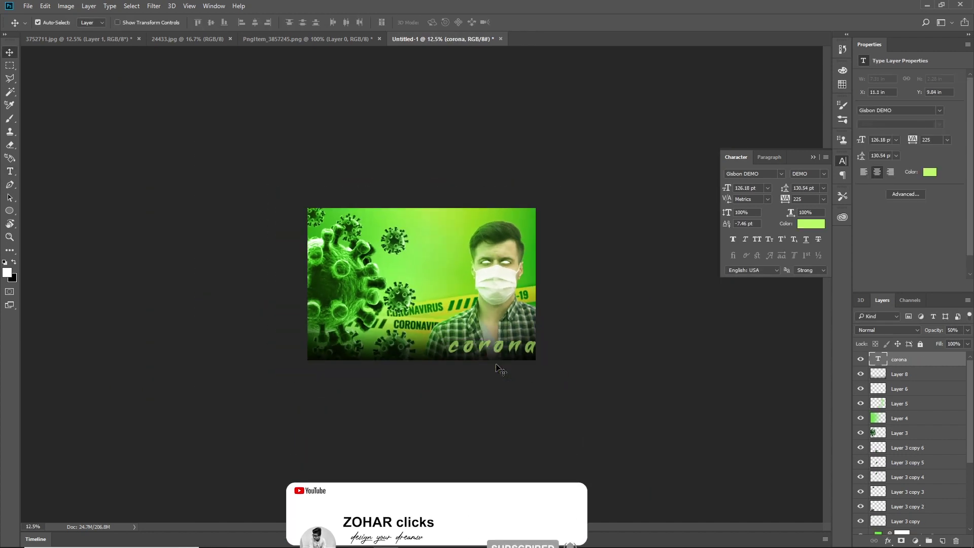
{"action": "key", "text": "Delete"}
{"action": "key", "text": "ctrl+plus"}
{"action": "key", "text": "ctrl+plus"}
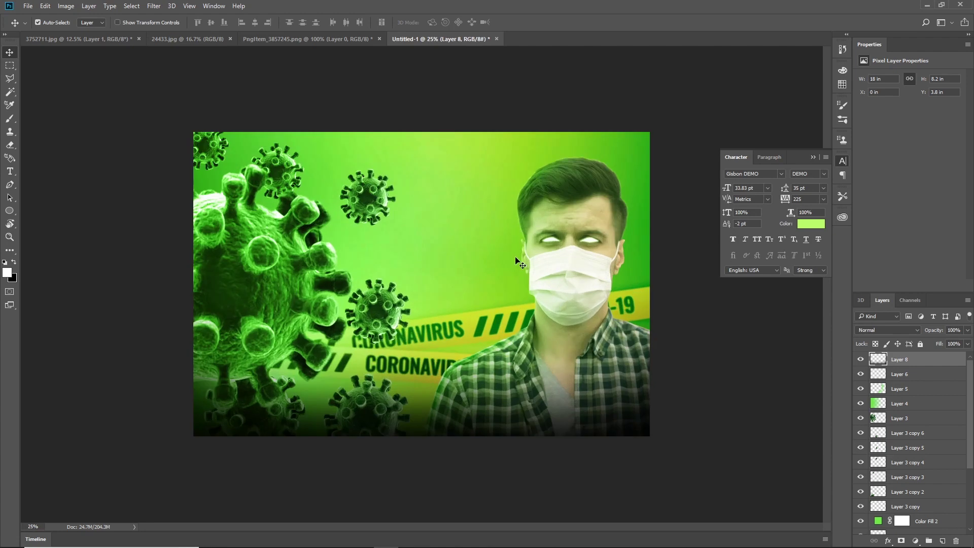
{"action": "key", "text": "ctrl+plus"}
{"action": "key", "text": "ctrl+plus"}
{"action": "key", "text": "ctrl+minus"}
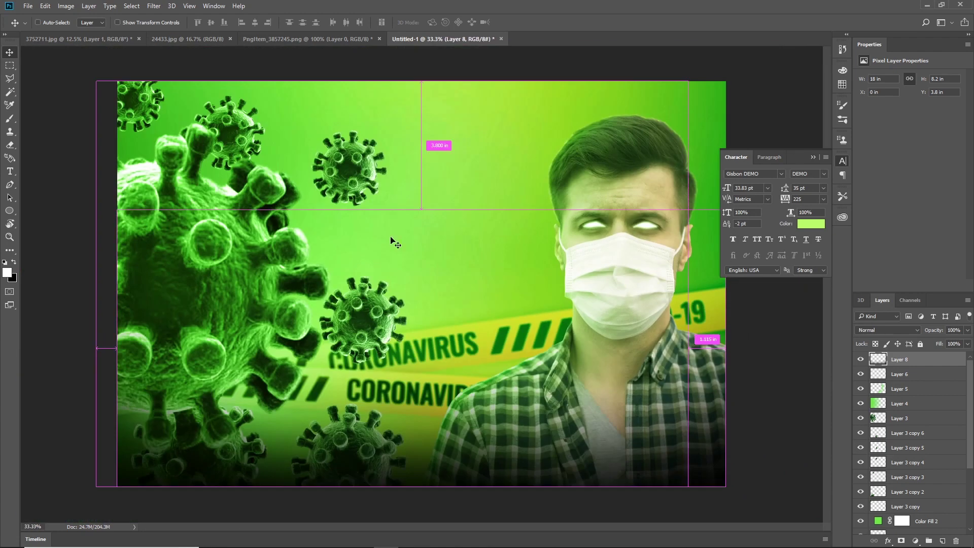
Duplicate the small upper-middle virus and place the copy over the man's head.
{"action": "left_click", "coordinate": [355, 182], "text": "ctrl"}
{"action": "right_click", "coordinate": [349, 175]}
{"action": "left_click", "coordinate": [381, 193]}
{"action": "key", "text": "ctrl+t"}
{"action": "left_click_drag", "start_coordinate": [388, 180], "coordinate": [440, 189]}
{"action": "key", "text": "Escape"}
{"action": "left_click_drag", "start_coordinate": [364, 166], "coordinate": [566, 187]}
Send the virus copy down the layer stack so it sits behind the man.
{"action": "key", "text": "ctrl+["}
{"action": "key", "text": "ctrl+["}
{"action": "key", "text": "ctrl+["}
{"action": "key", "text": "ctrl+["}
{"action": "key", "text": "ctrl+["}
{"action": "key", "text": "ctrl+["}
{"action": "key", "text": "ctrl+["}
{"action": "key", "text": "ctrl+["}
{"action": "key", "text": "ctrl+]"}
Enlarge the virus copy and position it partly hidden behind the side of the man's face.
{"action": "key", "text": "ctrl+t"}
{"action": "key", "text": "ctrl+minus"}
{"action": "left_click_drag", "start_coordinate": [547, 240], "coordinate": [567, 234]}
{"action": "key", "text": "Return"}
{"action": "key", "text": "ctrl+minus"}
{"action": "key", "text": "ctrl+t"}
{"action": "key", "text": "Escape"}
{"action": "key", "text": "ctrl+minus"}
{"action": "left_click_drag", "start_coordinate": [501, 226], "coordinate": [510, 218]}
{"action": "left_click_drag", "start_coordinate": [498, 241], "coordinate": [492, 256]}
{"action": "key", "text": "Return"}
{"action": "key", "text": "ctrl+plus"}
{"action": "key", "text": "ctrl+t"}
{"action": "left_click_drag", "start_coordinate": [531, 217], "coordinate": [519, 230]}
{"action": "key", "text": "Return"}
{"action": "key", "text": "ctrl+plus"}
{"action": "left_click", "coordinate": [496, 239]}
{"action": "key", "text": "Escape"}
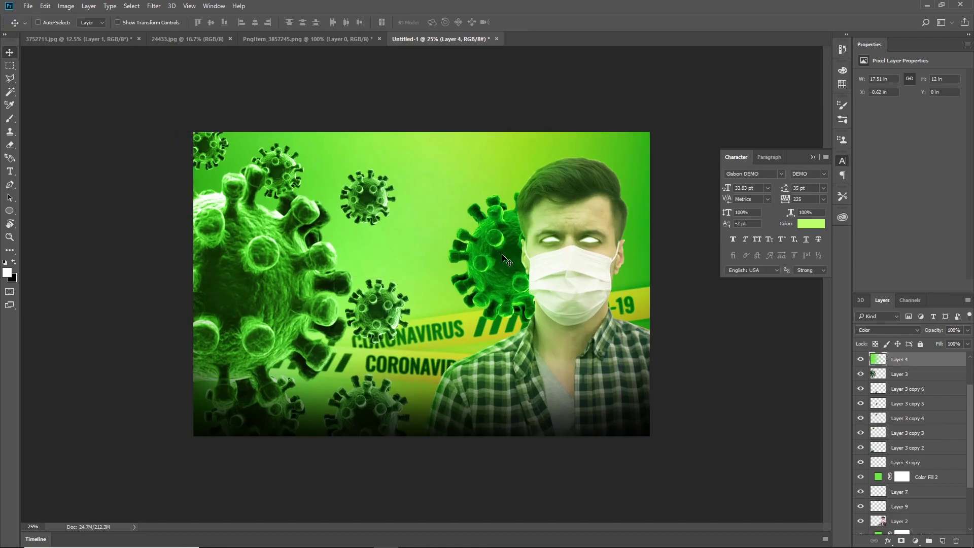
Scale the virus behind the man to about 3 in and move it up beside his hair.
{"action": "right_click", "coordinate": [501, 257]}
{"action": "left_click", "coordinate": [517, 297]}
{"action": "key", "text": "ctrl+t"}
{"action": "left_click_drag", "start_coordinate": [575, 191], "coordinate": [550, 217]}
{"action": "left_click_drag", "start_coordinate": [523, 268], "coordinate": [525, 212]}
{"action": "key", "text": "Return"}
{"action": "key", "text": "ctrl+minus"}
{"action": "key", "text": "ctrl+minus"}
{"action": "key", "text": "ctrl+plus"}
{"action": "key", "text": "ctrl+plus"}
{"action": "key", "text": "ctrl+plus"}
{"action": "left_click_drag", "start_coordinate": [336, 251], "coordinate": [415, 252]}
{"action": "key", "text": "ctrl+minus"}
{"action": "key", "text": "ctrl+minus"}
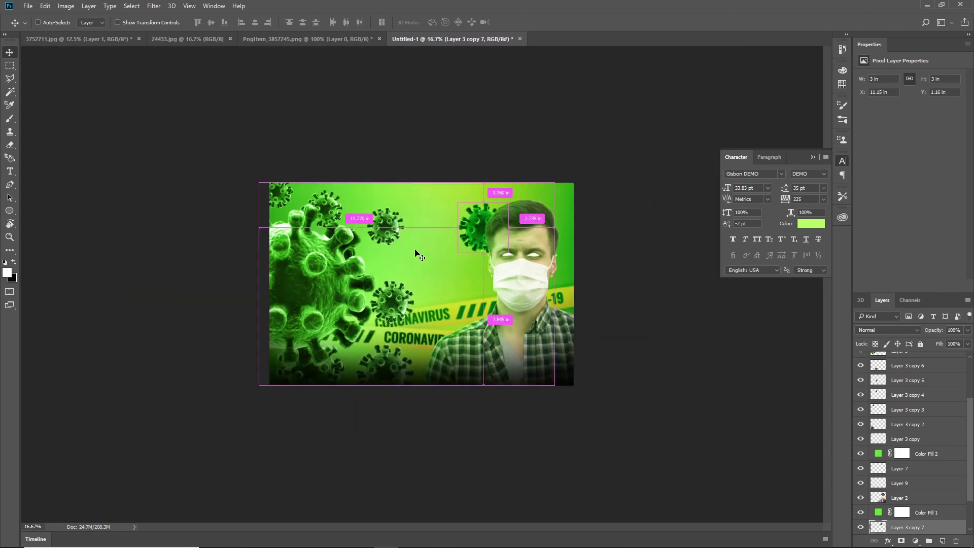
Duplicate the virus behind the man, enlarge it to about 5.31 in, place it over the lower-right corner of the composition and blur it.
{"action": "key", "text": "ctrl+j"}
{"action": "key", "text": "ctrl+t"}
{"action": "key", "text": "Return"}
{"action": "left_click_drag", "start_coordinate": [473, 288], "coordinate": [589, 376]}
{"action": "left_click", "coordinate": [154, 5]}
{"action": "mouse_move", "coordinate": [156, 243]}
{"action": "left_click", "coordinate": [320, 280]}
{"action": "key", "text": "Return"}
{"action": "key", "text": "ctrl+t"}
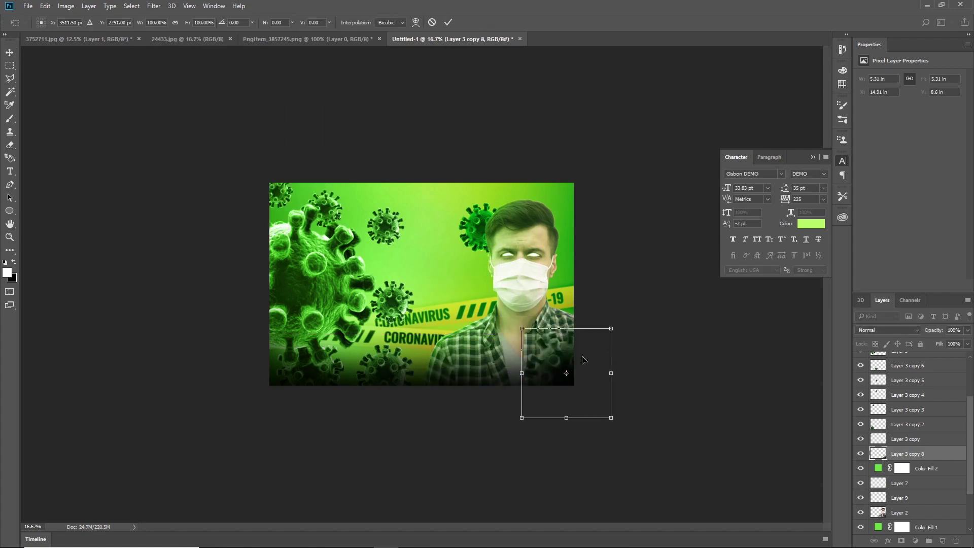
{"action": "key", "text": "Return"}
Apply a 4.2-pixel Gaussian Blur to the bottom-middle virus on Layer 3 copy 6.
{"action": "key", "text": "ctrl+plus"}
{"action": "right_click", "coordinate": [374, 398]}
{"action": "left_click", "coordinate": [417, 428]}
{"action": "left_click", "coordinate": [154, 6]}
{"action": "mouse_move", "coordinate": [167, 117]}
{"action": "left_click", "coordinate": [332, 157]}
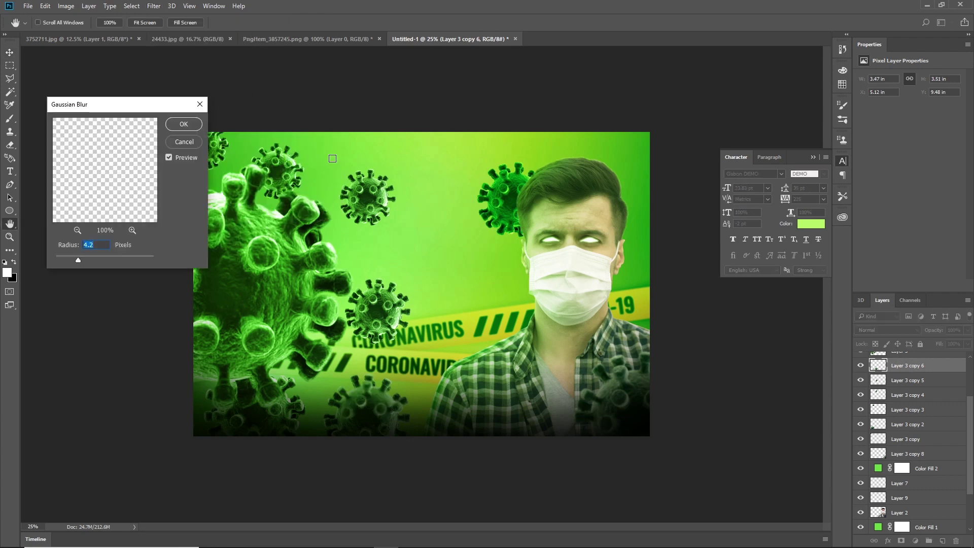
{"action": "left_click", "coordinate": [191, 126]}
{"action": "right_click", "coordinate": [242, 233]}
{"action": "left_click", "coordinate": [283, 241]}
{"action": "left_click", "coordinate": [154, 6]}
{"action": "mouse_move", "coordinate": [218, 125]}
{"action": "left_click", "coordinate": [355, 164]}
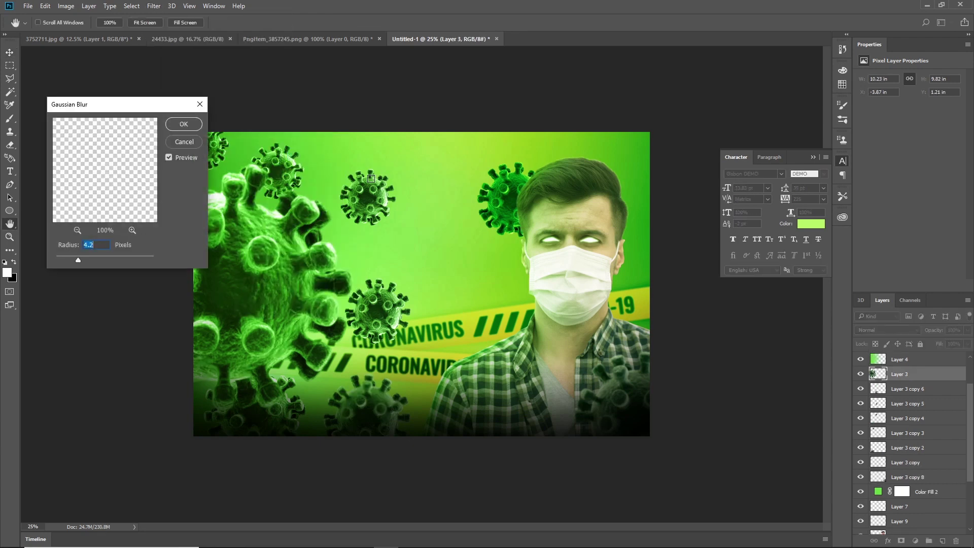
{"action": "left_click", "coordinate": [181, 146]}
{"action": "key", "text": "ctrl+plus"}
{"action": "key", "text": "ctrl+minus"}
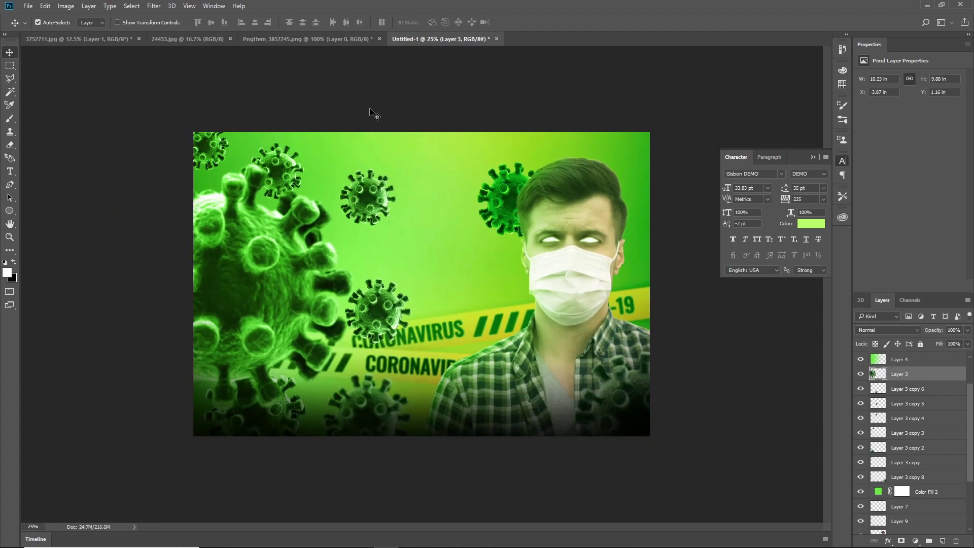
Apply a 4.2-pixel Gaussian Blur to the two small viruses in the middle, Layer 3 copy 4 and Layer 3 copy 5.
{"action": "right_click", "coordinate": [375, 197]}
{"action": "left_click", "coordinate": [406, 216]}
{"action": "left_click", "coordinate": [154, 6]}
{"action": "left_click", "coordinate": [167, 17]}
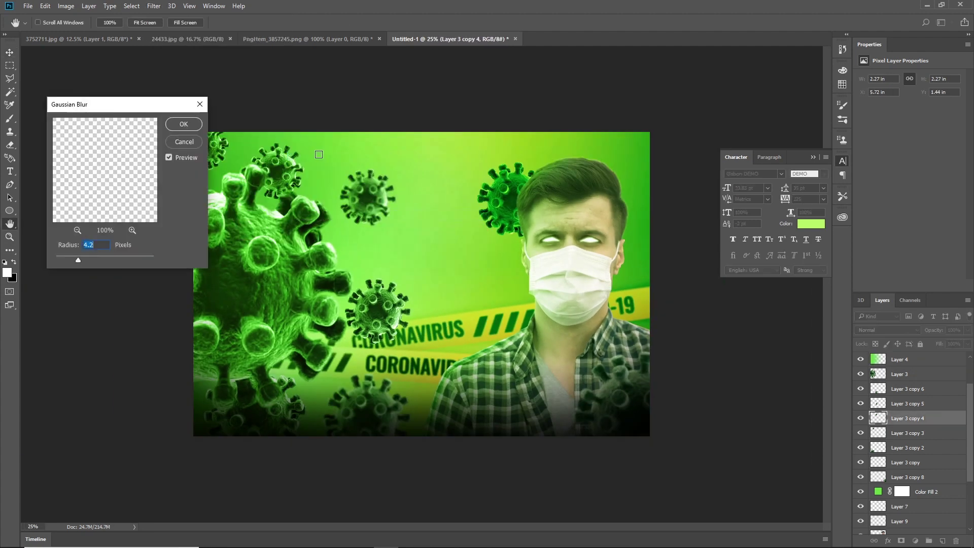
{"action": "left_click", "coordinate": [188, 127]}
{"action": "right_click", "coordinate": [367, 308]}
{"action": "left_click", "coordinate": [391, 325]}
{"action": "left_click", "coordinate": [154, 6]}
{"action": "mouse_move", "coordinate": [166, 118]}
{"action": "left_click", "coordinate": [314, 156]}
{"action": "left_click", "coordinate": [185, 125]}
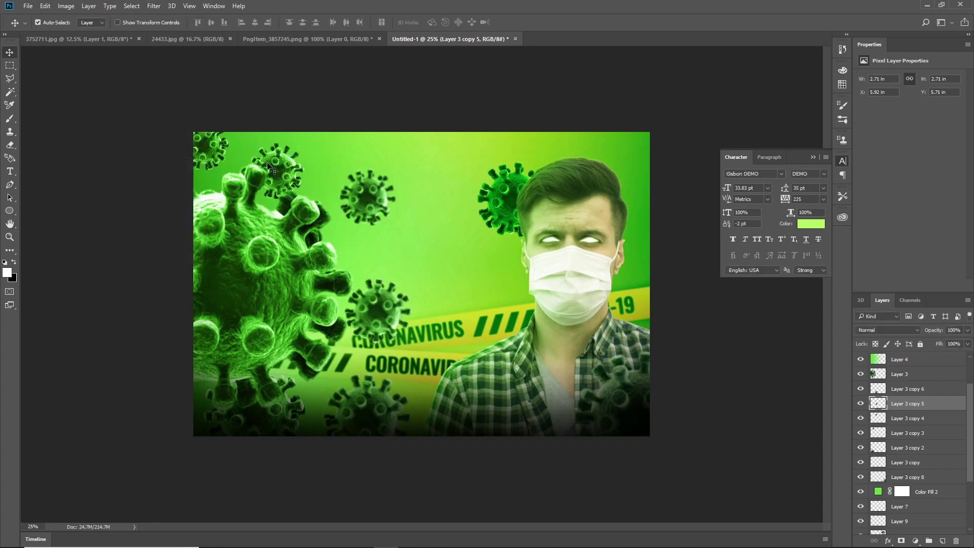
Apply a 4.2-pixel Gaussian Blur to the two small viruses above the large one, including the one in the corner.
{"action": "right_click", "coordinate": [272, 161]}
{"action": "left_click", "coordinate": [321, 180]}
{"action": "left_click", "coordinate": [154, 5]}
{"action": "left_click", "coordinate": [312, 157]}
{"action": "right_click", "coordinate": [207, 151]}
{"action": "left_click", "coordinate": [233, 169]}
{"action": "left_click", "coordinate": [151, 6]}
{"action": "left_click", "coordinate": [320, 157]}
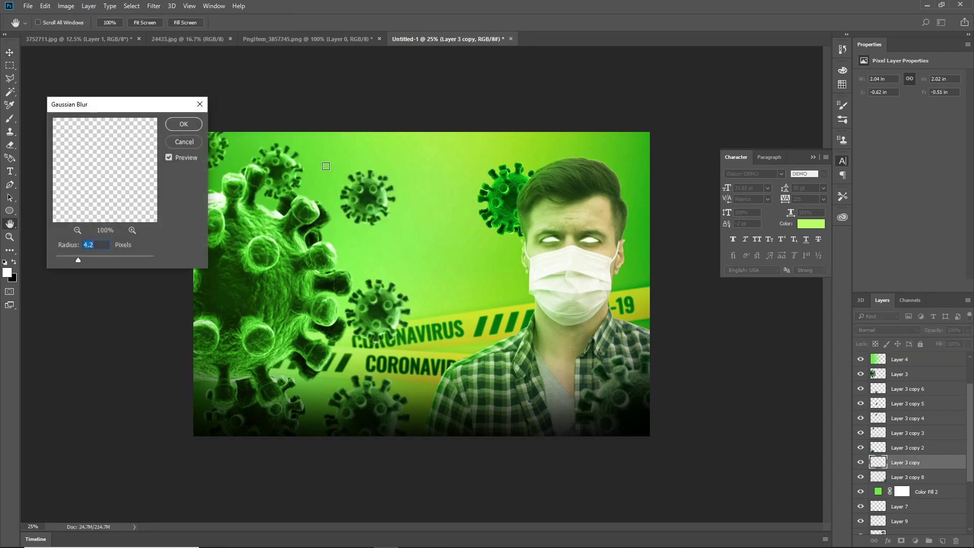
{"action": "key", "text": "Return"}
Apply Gaussian Blur to the bottom-left virus on Layer 3 copy 2.
{"action": "key", "text": "ctrl+minus"}
{"action": "right_click", "coordinate": [311, 375]}
{"action": "left_click", "coordinate": [339, 415]}
{"action": "right_click", "coordinate": [309, 371]}
{"action": "left_click", "coordinate": [350, 399]}
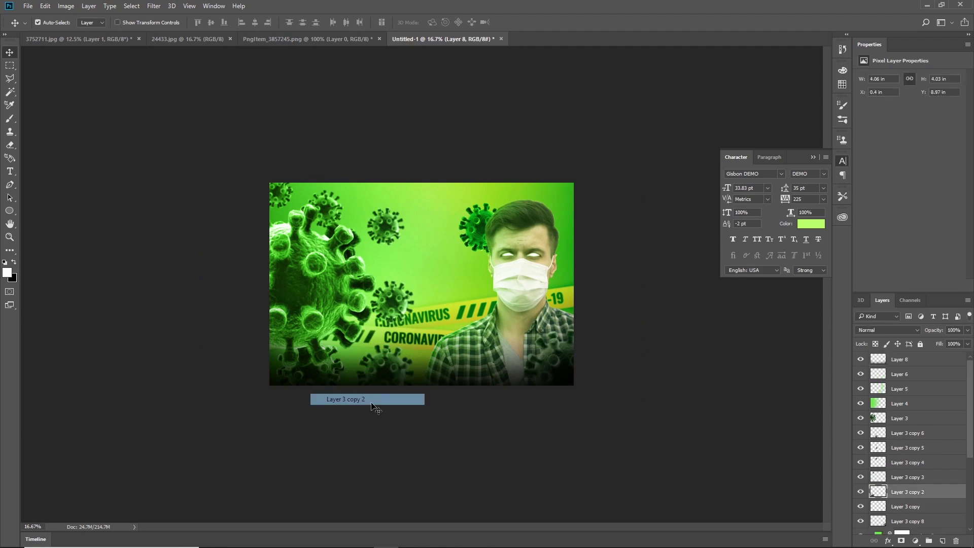
{"action": "left_click", "coordinate": [153, 6]}
{"action": "mouse_move", "coordinate": [233, 118]}
{"action": "left_click", "coordinate": [312, 158]}
{"action": "key", "text": "Return"}
Enlarge the virus behind the man to about 3.56 in and lower it to beside his eyes.
{"action": "key", "text": "ctrl+plus"}
{"action": "right_click", "coordinate": [495, 209]}
{"action": "left_click", "coordinate": [532, 249]}
{"action": "key", "text": "ctrl+t"}
{"action": "left_click_drag", "start_coordinate": [537, 228], "coordinate": [535, 240]}
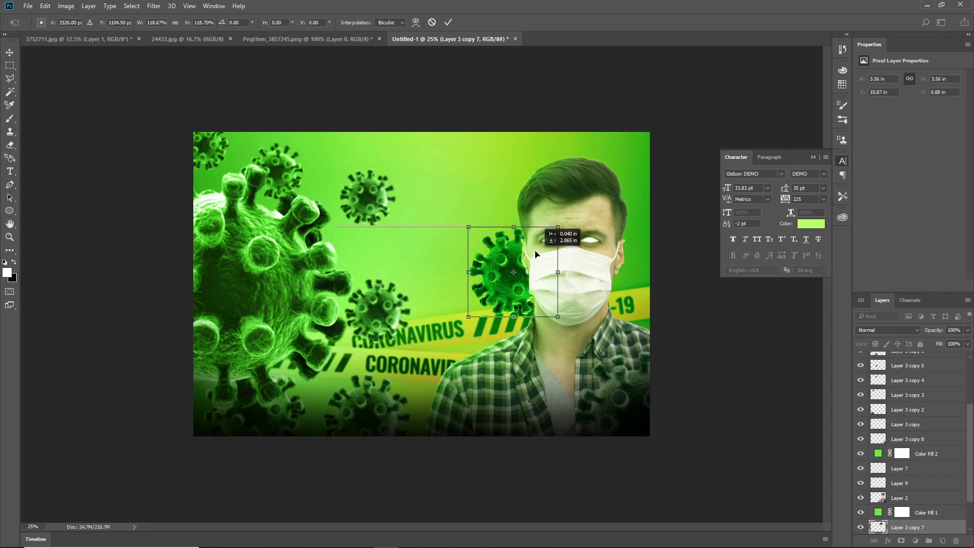
{"action": "key", "text": "Return"}
{"action": "key", "text": "ctrl+minus"}
Apply Gaussian Blur to the background layer with the coronavirus tape, Layer 1.
{"action": "left_click", "coordinate": [154, 6]}
{"action": "mouse_move", "coordinate": [233, 118]}
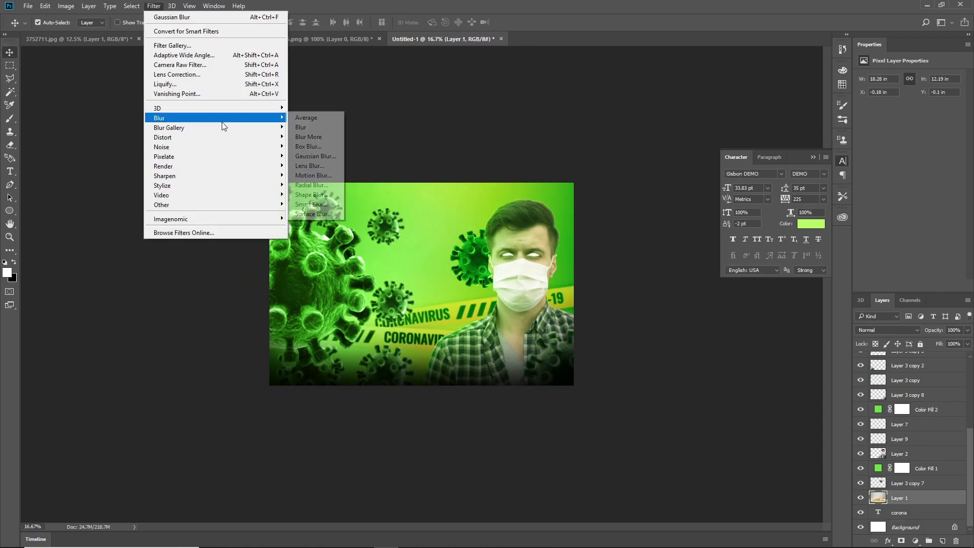
{"action": "left_click", "coordinate": [312, 157]}
{"action": "left_click", "coordinate": [187, 125]}
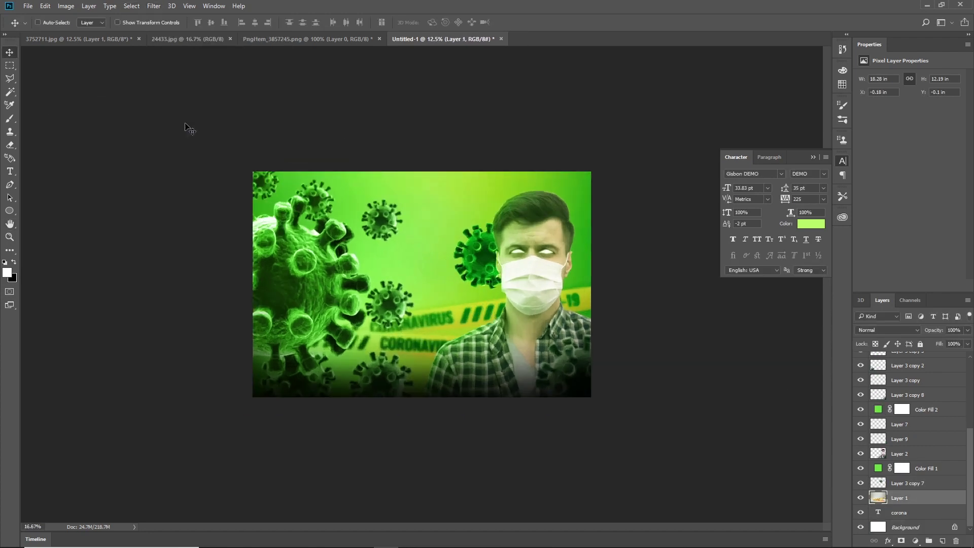
Apply Gaussian Blur with a radius of about 4.1 pixels to the virus behind the man.
{"action": "key", "text": "ctrl+plus"}
{"action": "right_click", "coordinate": [490, 244]}
{"action": "left_click", "coordinate": [531, 285]}
{"action": "left_click", "coordinate": [154, 7]}
{"action": "mouse_move", "coordinate": [233, 118]}
{"action": "left_click", "coordinate": [323, 156]}
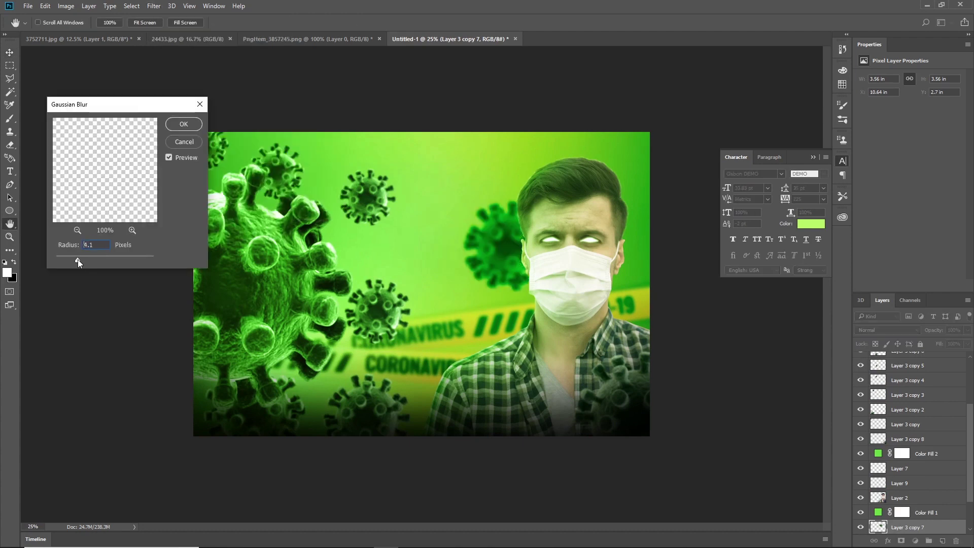
{"action": "left_click", "coordinate": [183, 124]}
{"action": "key", "text": "ctrl+minus"}
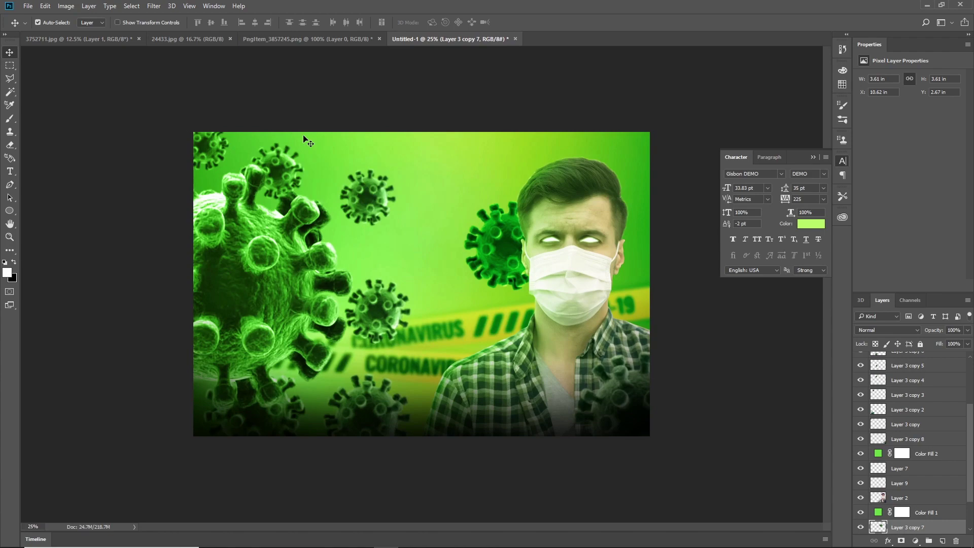
Switch to File Explorer and look through the work folder and its subfolders 1 and food for usable images.
{"action": "key", "text": "alt+Tab"}
{"action": "scroll", "coordinate": [497, 273], "scroll_direction": "down", "scroll_amount": 5}
{"action": "scroll", "coordinate": [498, 248], "scroll_direction": "up", "scroll_amount": 6}
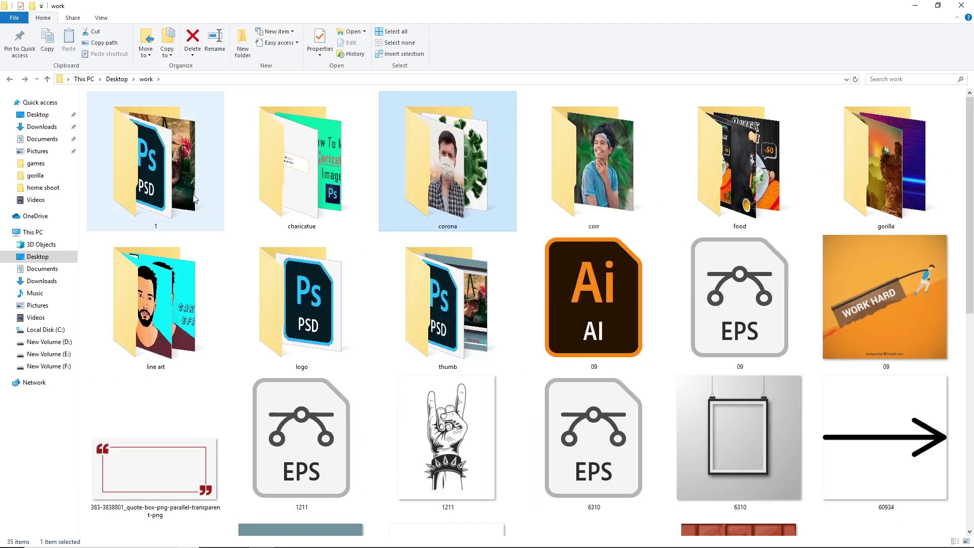
{"action": "double_click", "coordinate": [194, 197]}
{"action": "key", "text": "BackSpace"}
{"action": "double_click", "coordinate": [721, 187]}
{"action": "scroll", "coordinate": [665, 339], "scroll_direction": "down", "scroll_amount": 3}
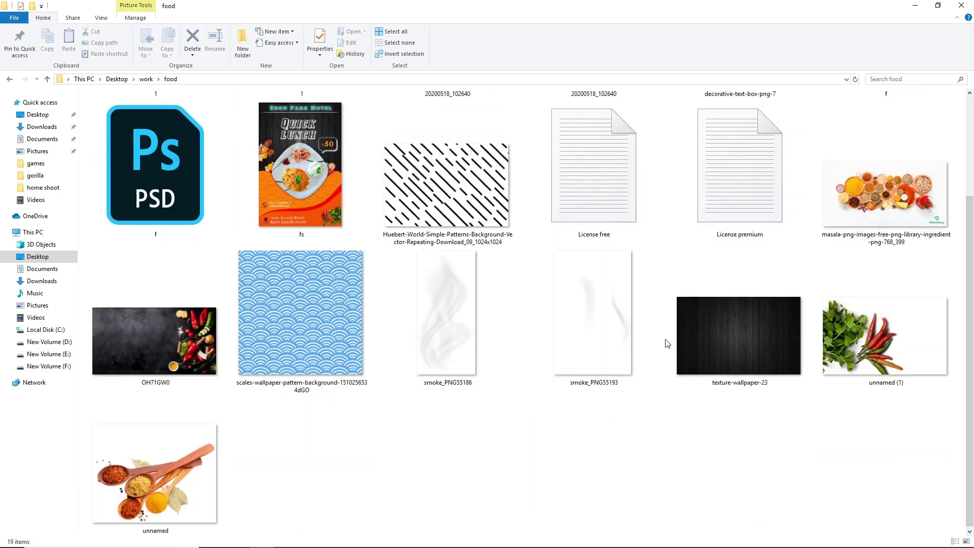
Switch to the browser, search Google Images for "green bokeh png" and open a green bokeh picture.
{"action": "key", "text": "alt+Tab"}
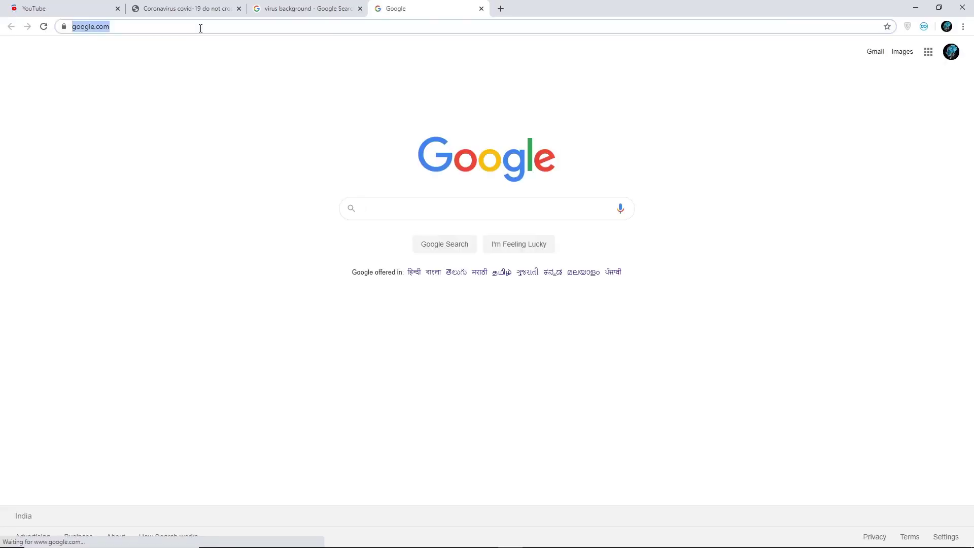
{"action": "left_click", "coordinate": [404, 213]}
{"action": "type", "text": "green boke"}
{"action": "left_click", "coordinate": [424, 260]}
{"action": "left_click", "coordinate": [138, 85]}
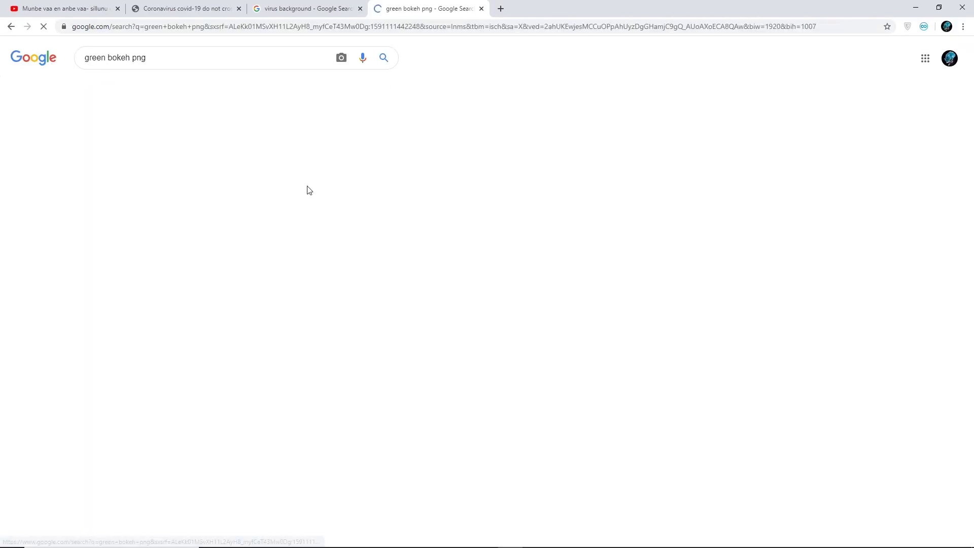
{"action": "left_click", "coordinate": [83, 203]}
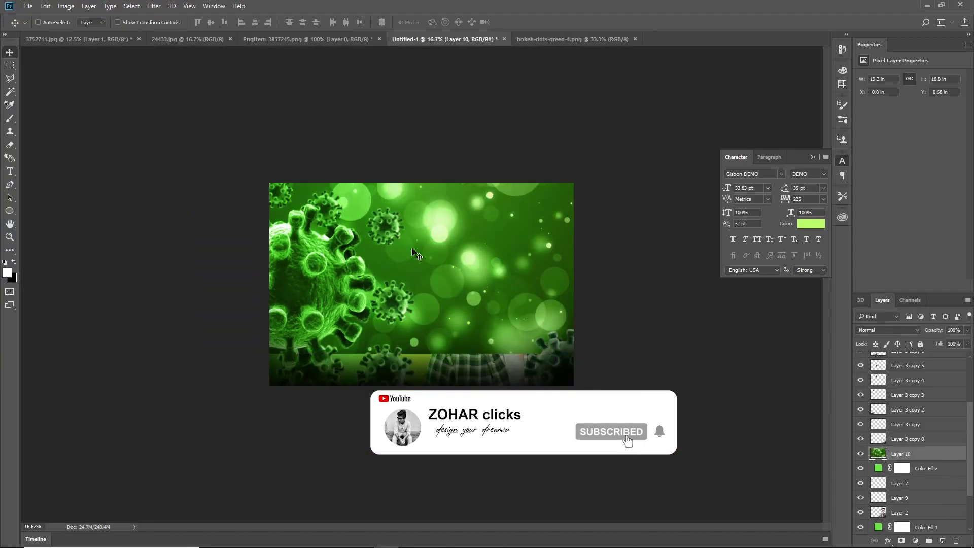
Raise the green bokeh layer in the layer stack to directly below Layer 6.
{"action": "key", "text": "ctrl+bracketright"}
{"action": "key", "text": "ctrl+bracketright"}
{"action": "key", "text": "ctrl+bracketright"}
{"action": "key", "text": "ctrl+bracketright"}
{"action": "key", "text": "ctrl+bracketright"}
{"action": "key", "text": "ctrl+bracketright"}
{"action": "key", "text": "ctrl+bracketright"}
{"action": "key", "text": "ctrl+bracketright"}
{"action": "key", "text": "ctrl+bracketright"}
{"action": "key", "text": "ctrl+bracketright"}
{"action": "key", "text": "ctrl+bracketright"}
{"action": "key", "text": "ctrl+bracketright"}
{"action": "key", "text": "ctrl+plus"}
{"action": "key", "text": "ctrl+plus"}
{"action": "key", "text": "ctrl+minus"}
{"action": "key", "text": "ctrl+bracketleft"}
{"action": "key", "text": "ctrl+bracketleft"}
Reposition the green bokeh layer over the composite and enlarge it to about 22 × 12.38 in to cover the canvas.
{"action": "key", "text": "ctrl+t"}
{"action": "left_click_drag", "start_coordinate": [411, 248], "coordinate": [407, 278]}
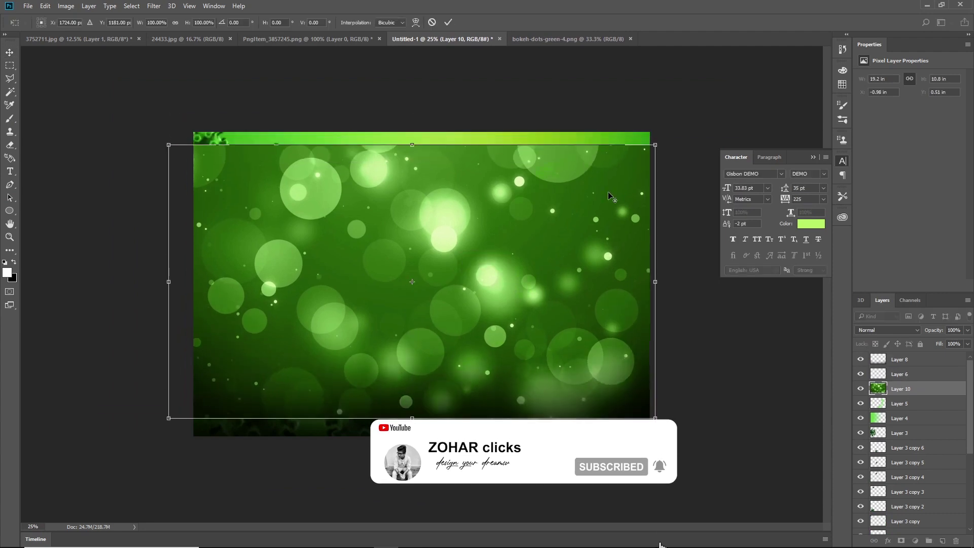
{"action": "left_click_drag", "start_coordinate": [655, 145], "coordinate": [691, 124]}
{"action": "key", "text": "Return"}
Try a series of blending modes, including Color, on the enlarged green bokeh layer.
{"action": "double_click", "coordinate": [884, 330]}
{"action": "key", "text": "Down"}
{"action": "key", "text": "Down"}
{"action": "key", "text": "Down"}
{"action": "key", "text": "Down"}
{"action": "key", "text": "Down"}
{"action": "key", "text": "Down"}
{"action": "key", "text": "Down"}
{"action": "key", "text": "Down"}
{"action": "key", "text": "Down"}
{"action": "key", "text": "Down"}
{"action": "key", "text": "Down"}
{"action": "key", "text": "Down"}
{"action": "key", "text": "Down"}
{"action": "key", "text": "Down"}
{"action": "key", "text": "Down"}
{"action": "key", "text": "Down"}
{"action": "key", "text": "Down"}
{"action": "key", "text": "Down"}
{"action": "key", "text": "Down"}
{"action": "key", "text": "Down"}
{"action": "key", "text": "Down"}
{"action": "key", "text": "Down"}
{"action": "key", "text": "Down"}
{"action": "key", "text": "Down"}
{"action": "key", "text": "Down"}
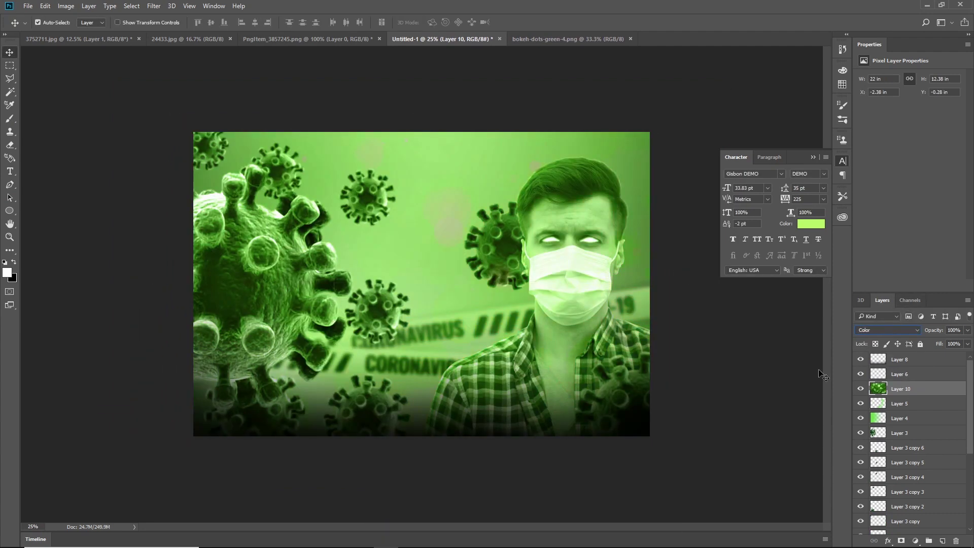
Switch to the browser, narrow the green bokeh results to transparent images and open the Bokeh Vector Green picture.
{"action": "key", "text": "alt+Tab"}
{"action": "scroll", "coordinate": [213, 203], "scroll_direction": "down", "scroll_amount": 5}
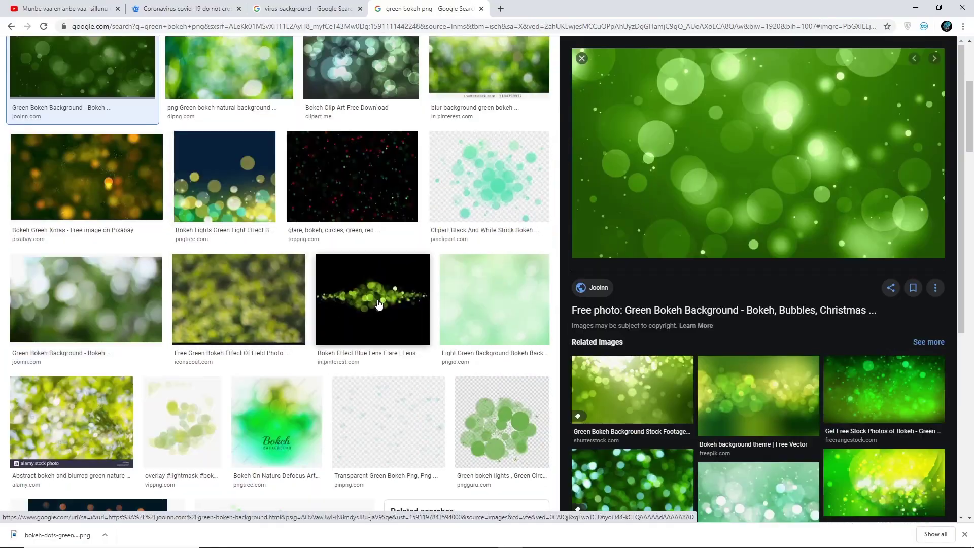
{"action": "scroll", "coordinate": [378, 304], "scroll_direction": "down", "scroll_amount": 5}
{"action": "scroll", "coordinate": [376, 303], "scroll_direction": "up", "scroll_amount": 10}
{"action": "left_click", "coordinate": [61, 115]}
{"action": "left_click", "coordinate": [90, 182]}
{"action": "scroll", "coordinate": [97, 181], "scroll_direction": "down", "scroll_amount": 2}
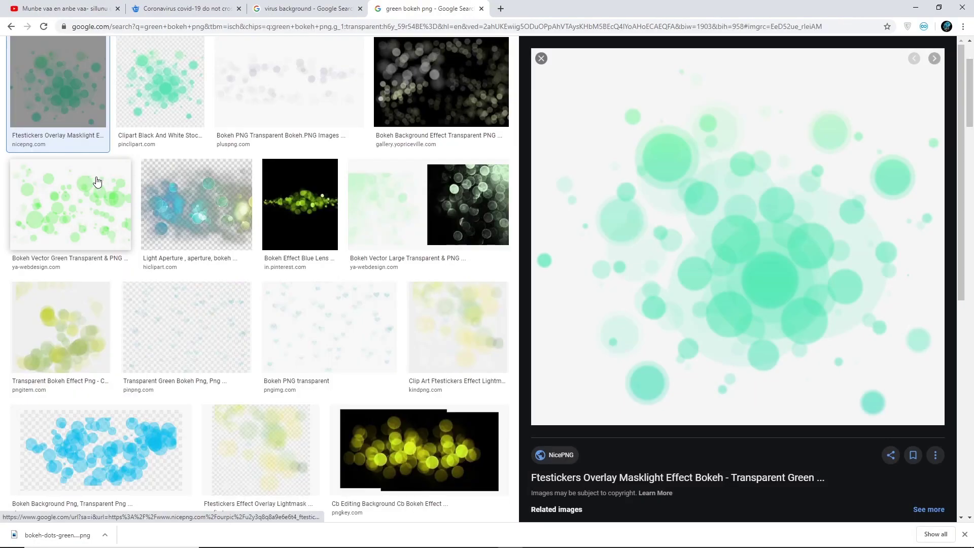
{"action": "left_click", "coordinate": [122, 264]}
{"action": "scroll", "coordinate": [528, 243], "scroll_direction": "up", "scroll_amount": 2}
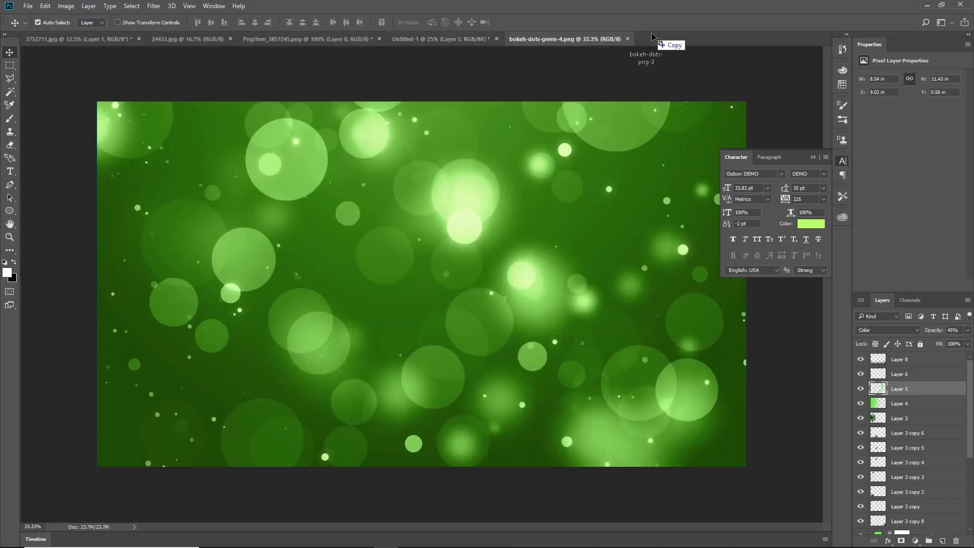
Bring bokeh-dots-png-2.png into the Photoshop composite and enlarge it to about 9.42 × 6.12 in over the man's chest.
{"action": "left_click_drag", "start_coordinate": [654, 38], "coordinate": [629, 36]}
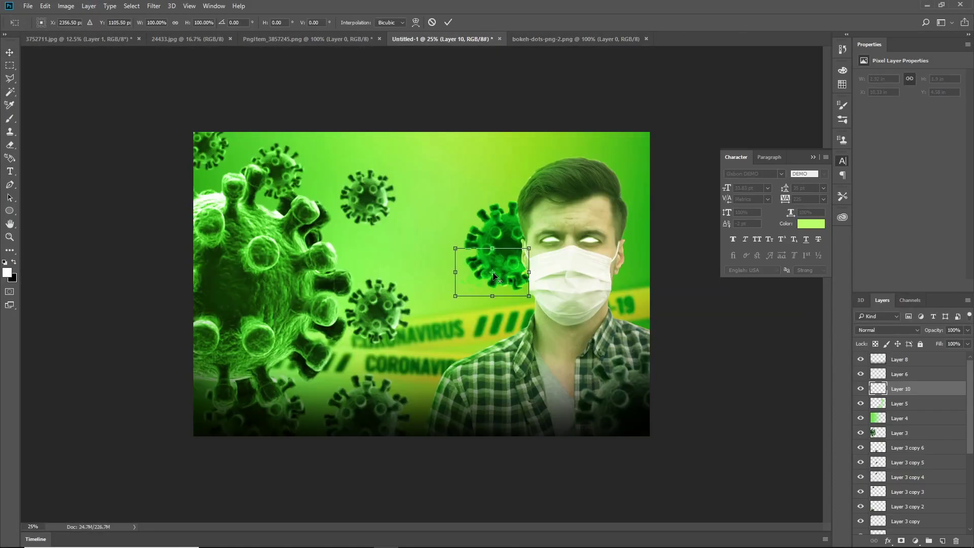
{"action": "left_click_drag", "start_coordinate": [582, 290], "coordinate": [595, 386]}
{"action": "key", "text": "Return"}
Apply Gaussian Blur with a radius of 0.4 pixels to the green dots layer.
{"action": "left_click", "coordinate": [154, 6]}
{"action": "mouse_move", "coordinate": [213, 118]}
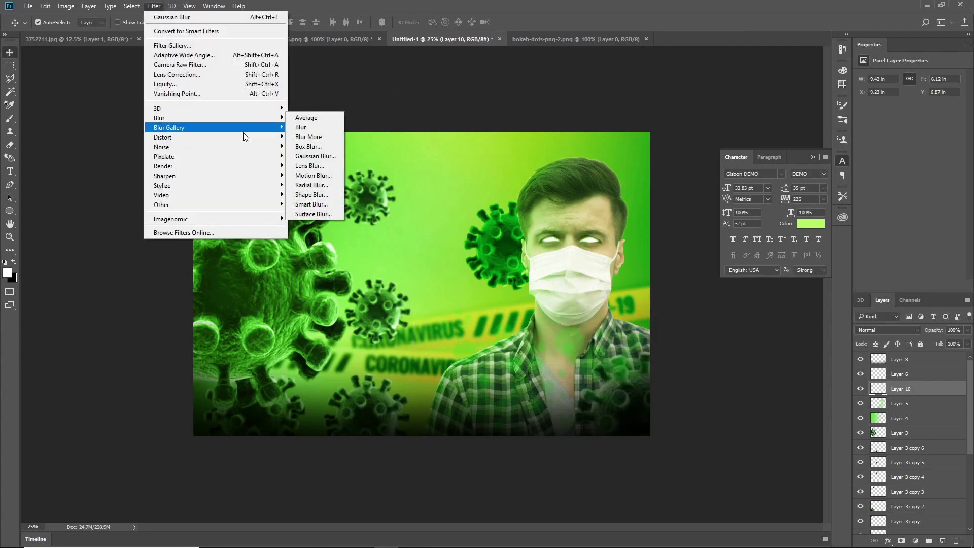
{"action": "left_click", "coordinate": [313, 156]}
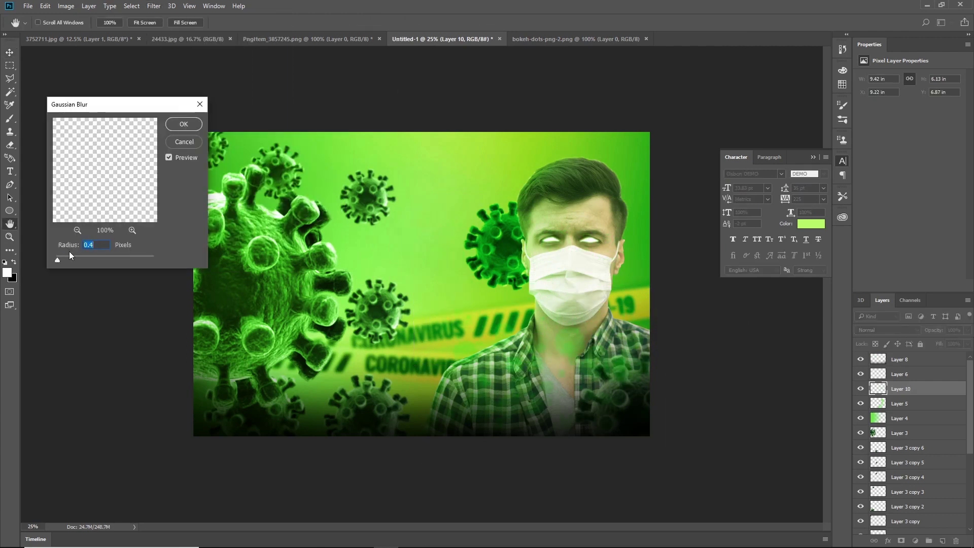
{"action": "key", "text": "Return"}
Duplicate the green dots layer and move the copy over the small viruses along the lower part of the picture.
{"action": "key", "text": "ctrl+j"}
{"action": "key", "text": "ctrl+t"}
{"action": "left_click_drag", "start_coordinate": [381, 337], "coordinate": [373, 409]}
{"action": "key", "text": "Return"}
{"action": "key", "text": "ctrl+minus"}
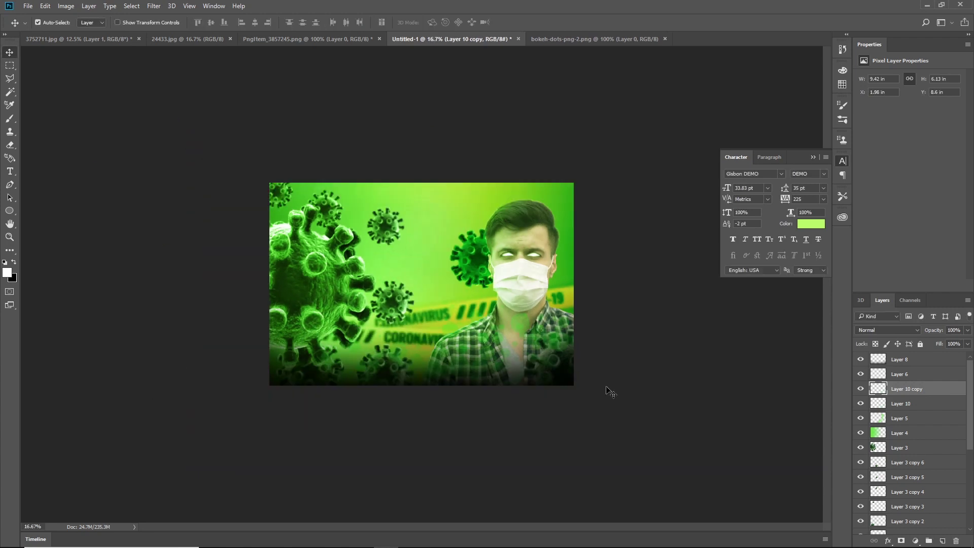
{"action": "left_click", "coordinate": [528, 336]}
Switch to the browser and search Google Images for "virus contain pngs" and for warning PNGs.
{"action": "key", "text": "alt+Tab"}
{"action": "scroll", "coordinate": [312, 156], "scroll_direction": "down", "scroll_amount": 4}
{"action": "scroll", "coordinate": [65, 78], "scroll_direction": "up", "scroll_amount": 4}
{"action": "type", "text": "virus contain pngs"}
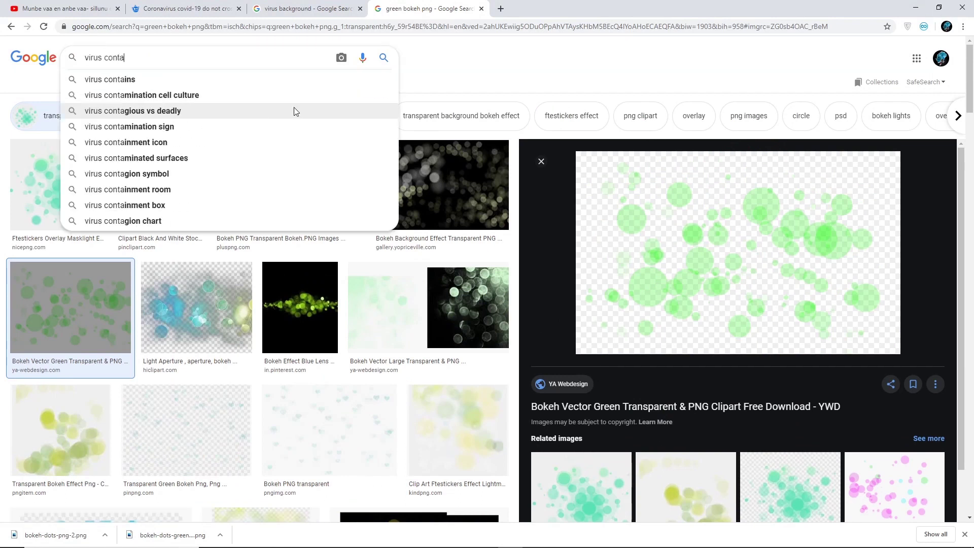
{"action": "key", "text": "Return"}
{"action": "left_click_drag", "start_coordinate": [195, 58], "coordinate": [1, 74]}
{"action": "type", "text": "pngs warning"}
{"action": "key", "text": "Return"}
Save a yellow warning-sign image from the search results and open it in Photoshop as unnamed.png.
{"action": "left_click", "coordinate": [58, 241]}
{"action": "right_click", "coordinate": [715, 229]}
{"action": "left_click", "coordinate": [751, 323]}
{"action": "key", "text": "Return"}
{"action": "key", "text": "super+d"}
{"action": "key", "text": "alt+Tab"}
{"action": "left_click", "coordinate": [651, 39]}
Try placing the tilted warning sign as the topmost layer over the lower-left corner of the composite.
{"action": "left_click_drag", "start_coordinate": [467, 330], "coordinate": [437, 259]}
{"action": "key", "text": "ctrl+t"}
{"action": "key", "text": "ctrl+plus"}
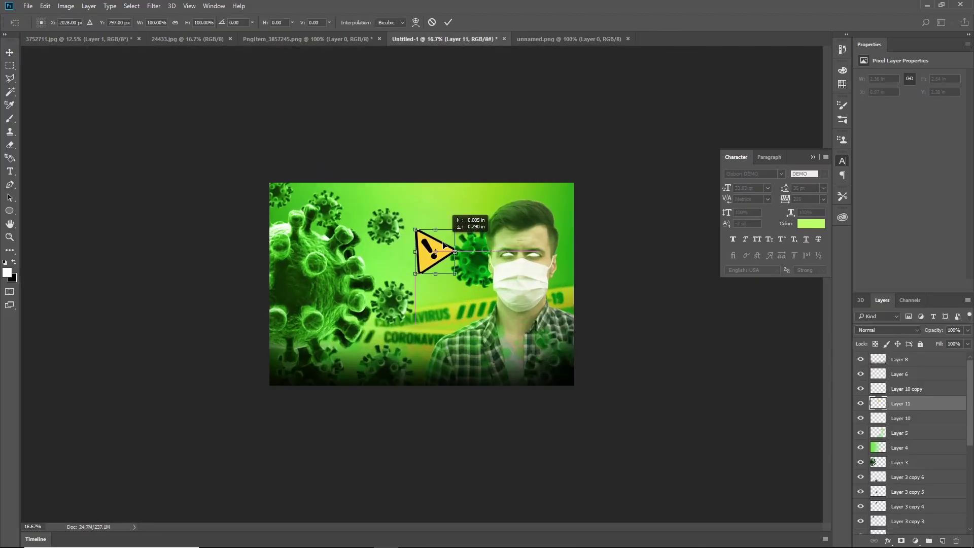
{"action": "left_click_drag", "start_coordinate": [327, 329], "coordinate": [317, 345]}
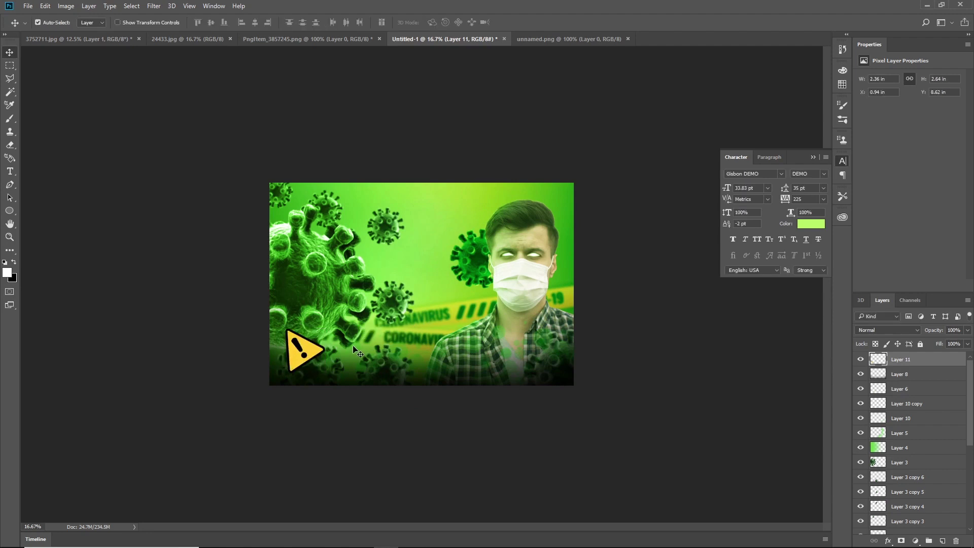
Place an upright copy of the warning sign from unnamed.png in the lower-left corner of the composite.
{"action": "left_click", "coordinate": [565, 39]}
{"action": "left_click_drag", "start_coordinate": [459, 275], "coordinate": [301, 360]}
{"action": "key", "text": "ctrl+plus"}
Add the white text "COVID-19" beside the warning sign.
{"action": "key", "text": "t"}
{"action": "left_click", "coordinate": [347, 352]}
{"action": "left_click", "coordinate": [808, 224]}
{"action": "left_click", "coordinate": [636, 179]}
{"action": "left_click", "coordinate": [877, 175]}
{"action": "type", "text": "COVID-19"}
{"action": "key", "text": "ctrl+Return"}
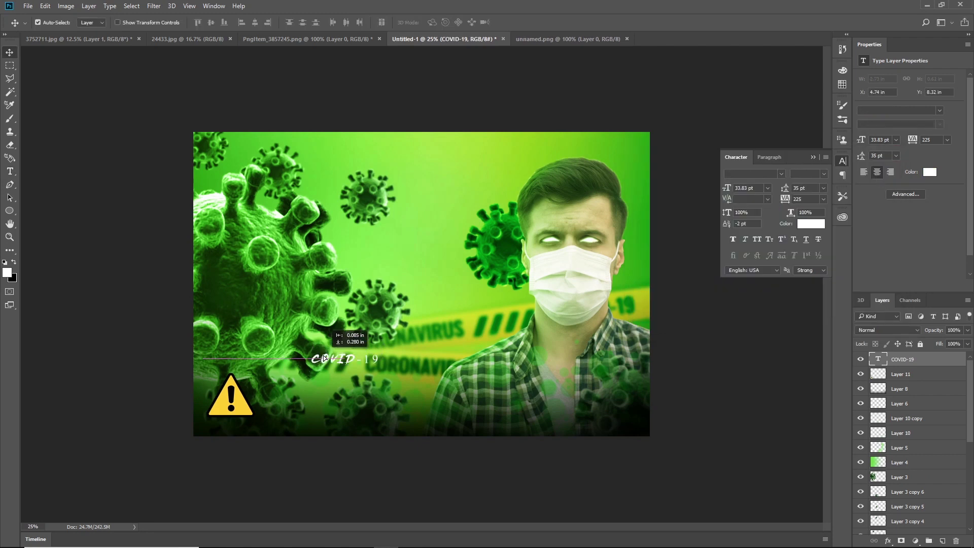
Try the Hall Fetica Upper Decompose font on the COVID-19 text.
{"action": "left_click", "coordinate": [781, 174]}
{"action": "left_click", "coordinate": [702, 173]}
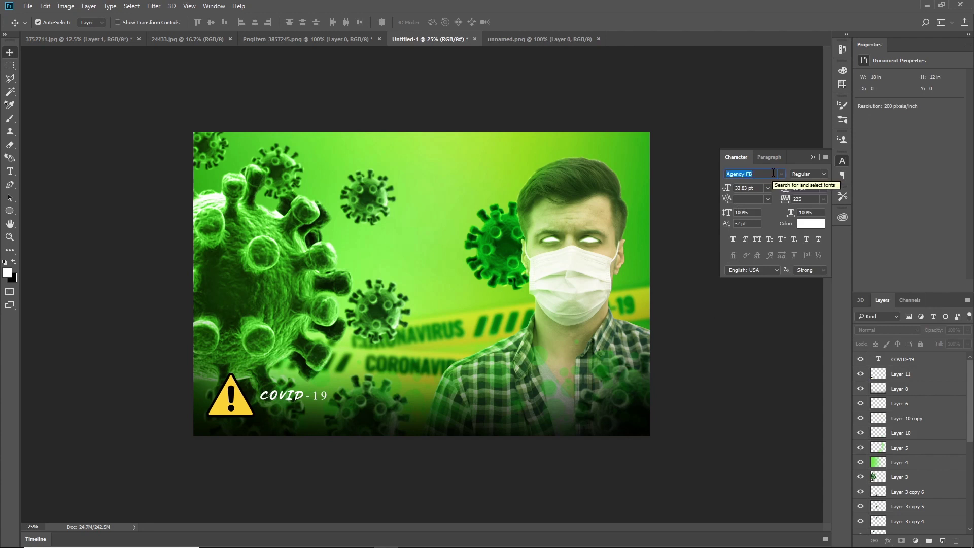
{"action": "left_click", "coordinate": [925, 364]}
{"action": "left_click", "coordinate": [658, 344]}
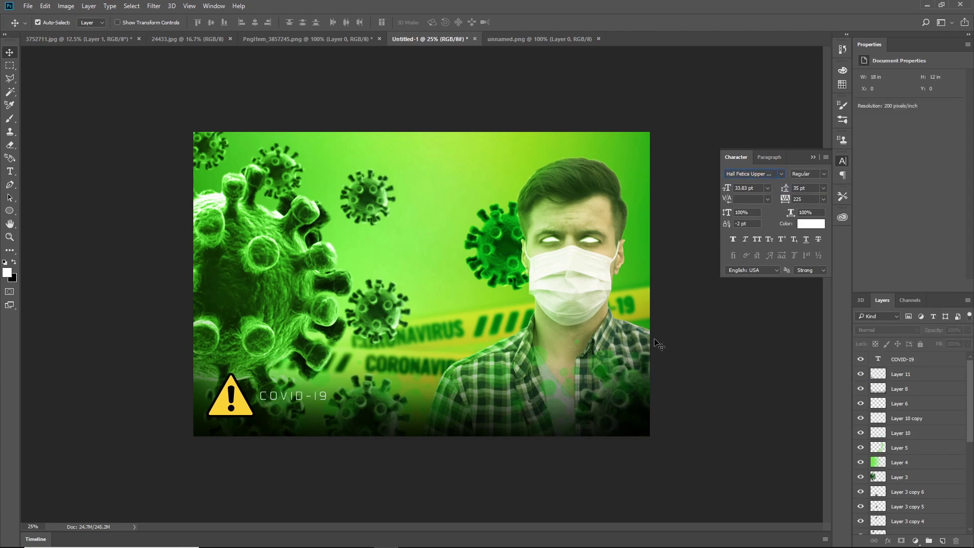
{"action": "key", "text": "ctrl+z"}
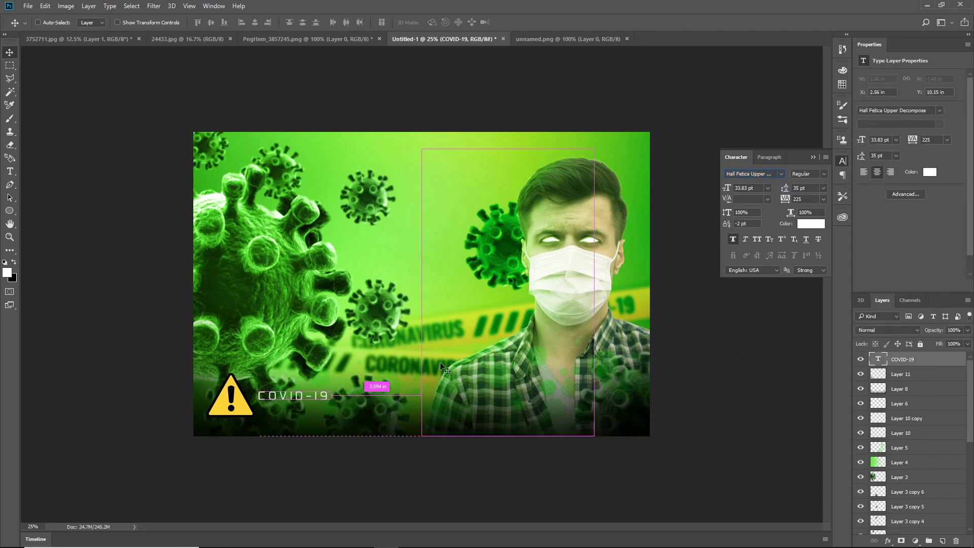
Set the COVID-19 text in Acumin Variable Concept Regular and enlarge it to about 44.22 pt.
{"action": "left_click", "coordinate": [770, 176]}
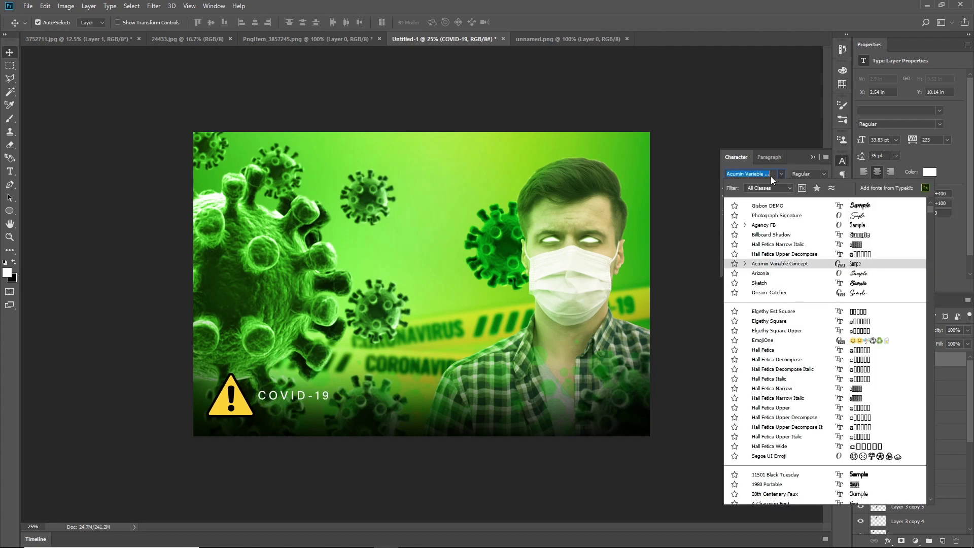
{"action": "key", "text": "Escape"}
{"action": "key", "text": "Escape"}
{"action": "key", "text": "ctrl+z"}
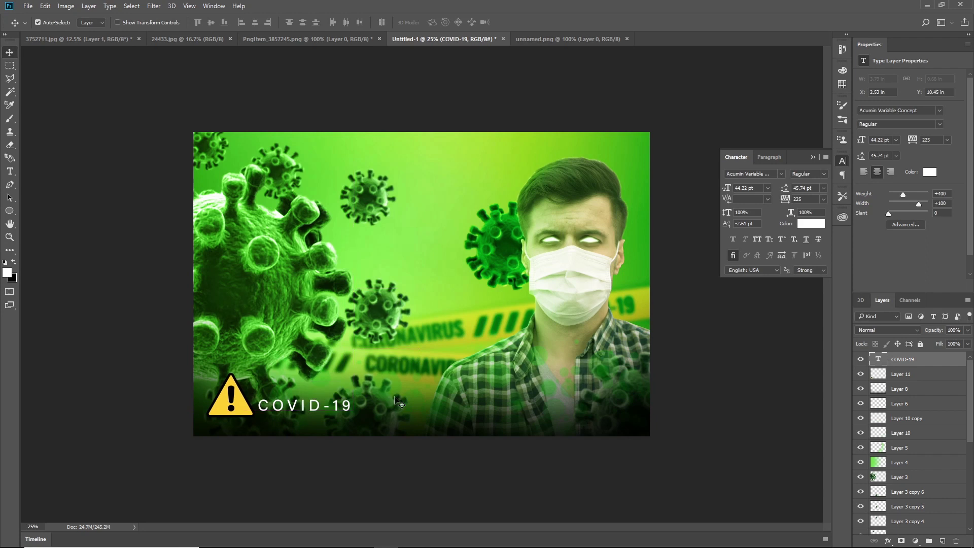
Shrink the warning sign to about 1.48 × 1.35 in and align it beside the COVID-19 text.
{"action": "key", "text": "ctrl+minus"}
{"action": "left_click", "coordinate": [294, 363]}
{"action": "key", "text": "ctrl+t"}
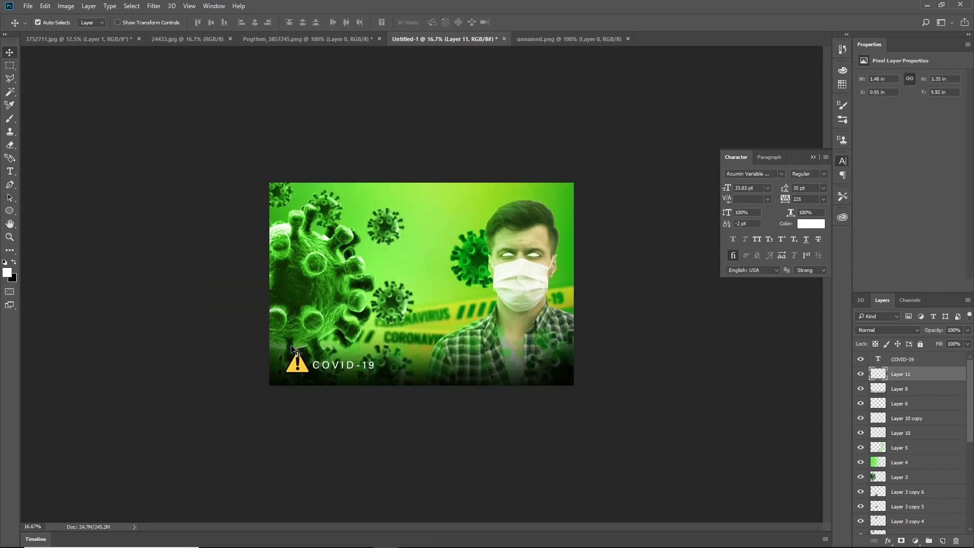
Examine the whole composite and the warning sign's placement at several zoom levels.
{"action": "key", "text": "ctrl+minus"}
{"action": "key", "text": "ctrl+plus"}
{"action": "key", "text": "ctrl+plus"}
{"action": "key", "text": "ctrl+minus"}
{"action": "key", "text": "ctrl+minus"}
{"action": "key", "text": "ctrl+minus"}
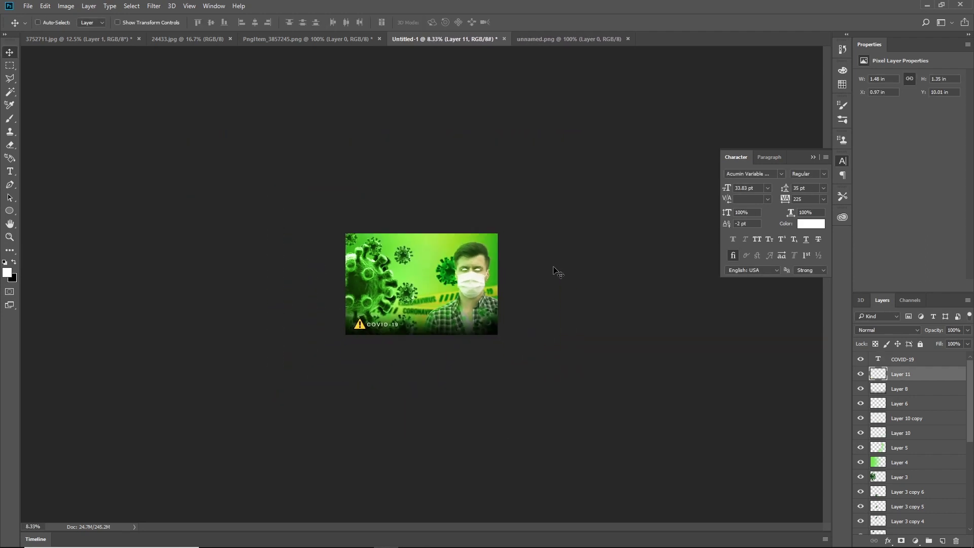
{"action": "key", "text": "ctrl+plus"}
{"action": "key", "text": "ctrl+plus"}
{"action": "key", "text": "ctrl+plus"}
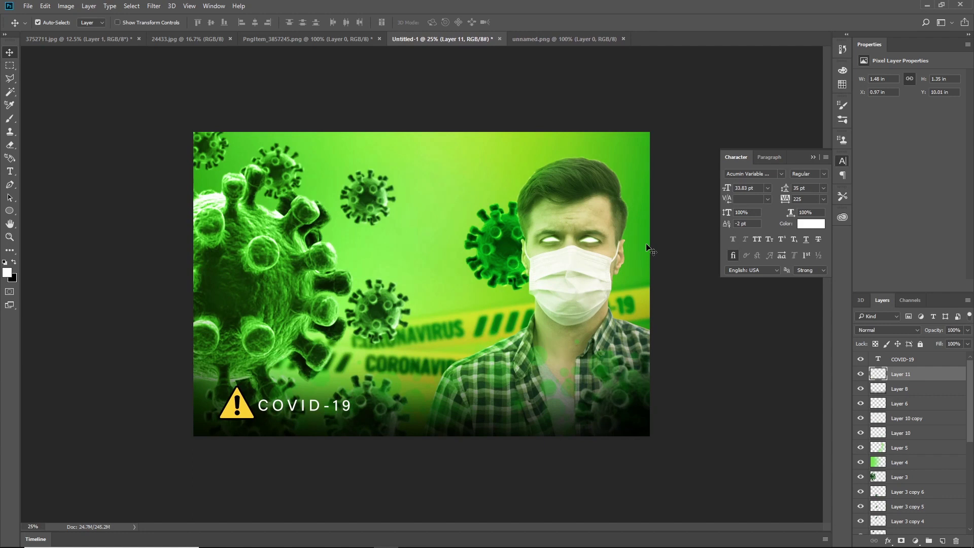
{"action": "key", "text": "ctrl+minus"}
{"action": "key", "text": "ctrl+minus"}
Save the composite as co.psd in the corona folder inside work, and save a further copy of it.
{"action": "key", "text": "ctrl+s"}
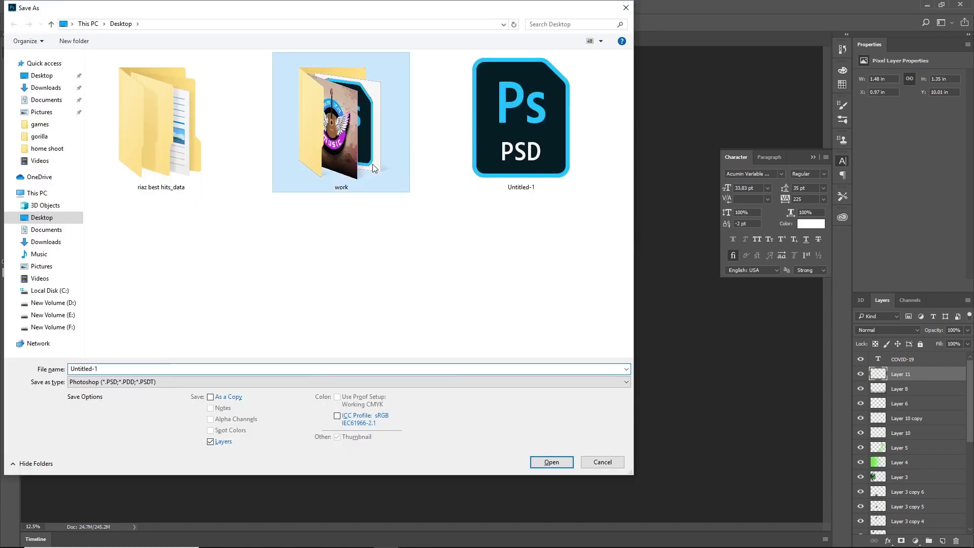
{"action": "double_click", "coordinate": [372, 165]}
{"action": "double_click", "coordinate": [245, 96]}
{"action": "left_click", "coordinate": [538, 464]}
{"action": "left_click", "coordinate": [605, 168]}
{"action": "key", "text": "ctrl+shift+s"}
{"action": "key", "text": "Return"}
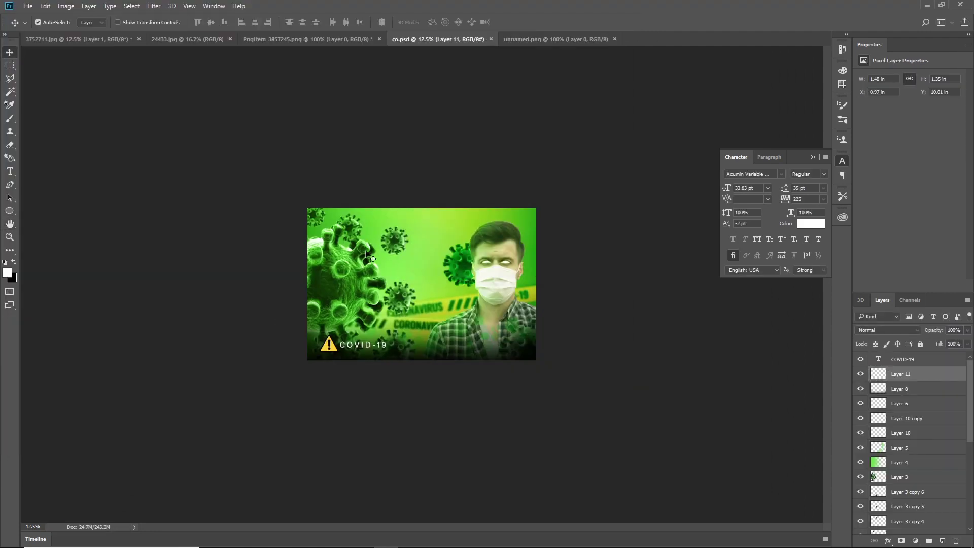
Close unnamed.png, the finished co.psd and the remaining source image documents.
{"action": "left_click", "coordinate": [614, 39]}
{"action": "left_click", "coordinate": [491, 38]}
{"action": "left_click", "coordinate": [379, 38]}
{"action": "left_click", "coordinate": [138, 38]}
Switch to File Explorer and open the saved picture from the corona folder inside work.
{"action": "left_click", "coordinate": [446, 202]}
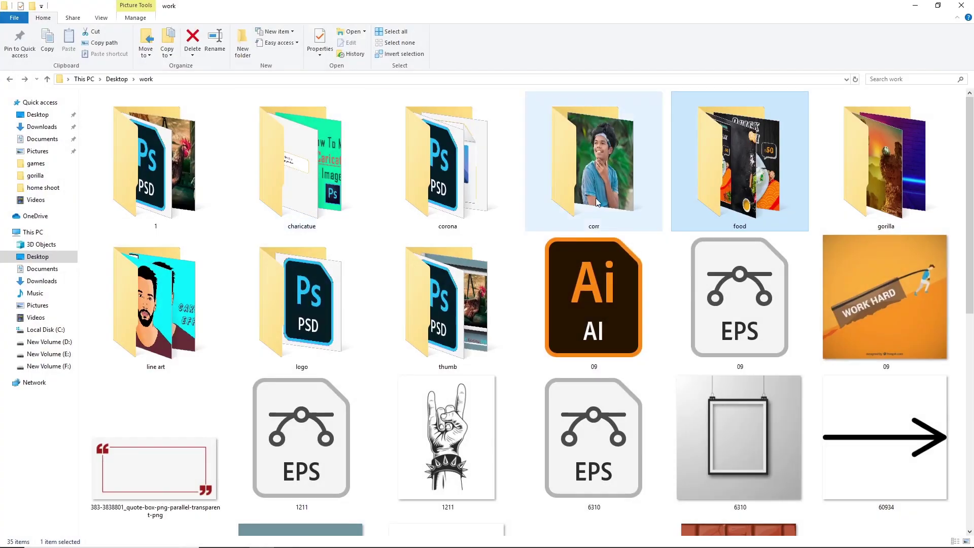
{"action": "double_click", "coordinate": [446, 162]}
{"action": "double_click", "coordinate": [242, 145]}
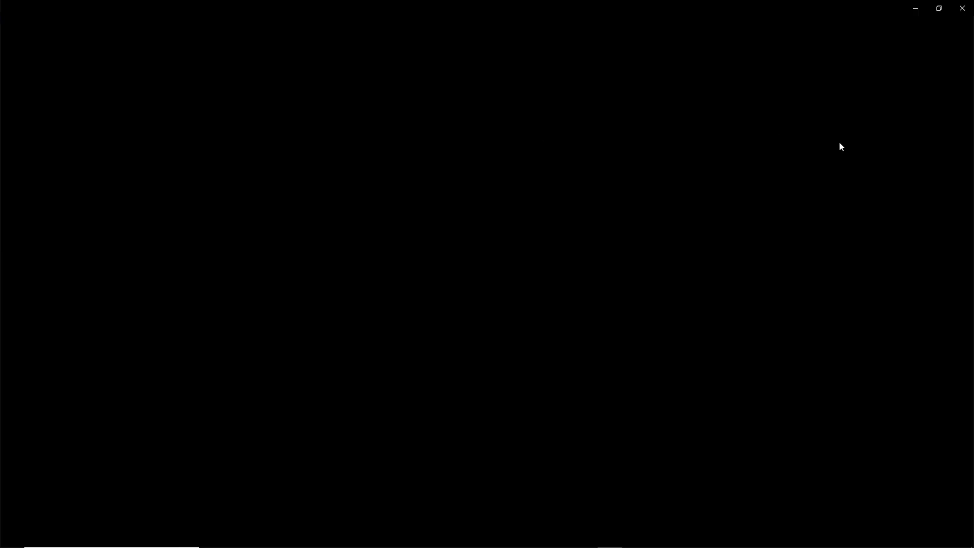